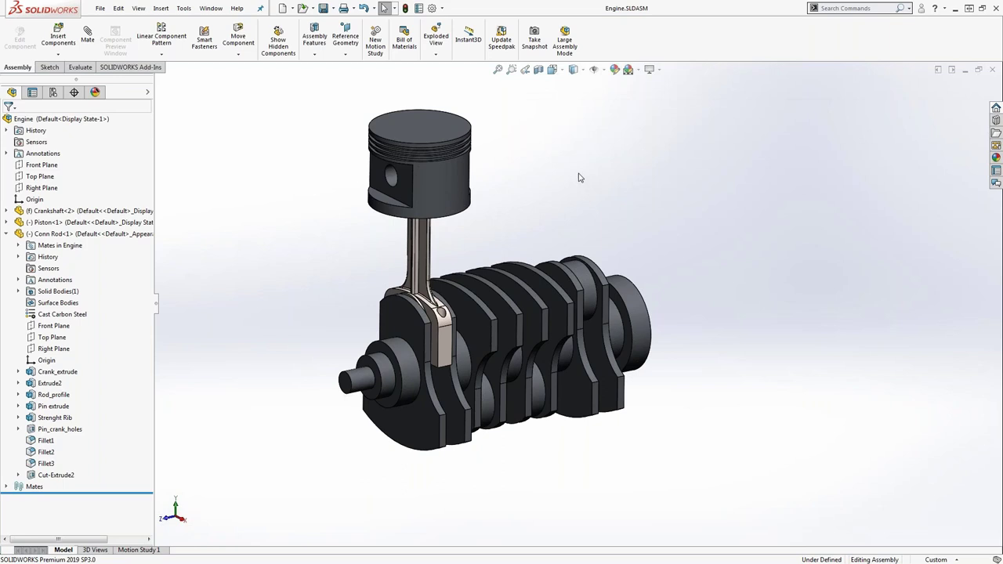
- Enable the SOLIDWORKS Simulation add-in for the engine assembly
scroll(443, 257, down, 2)
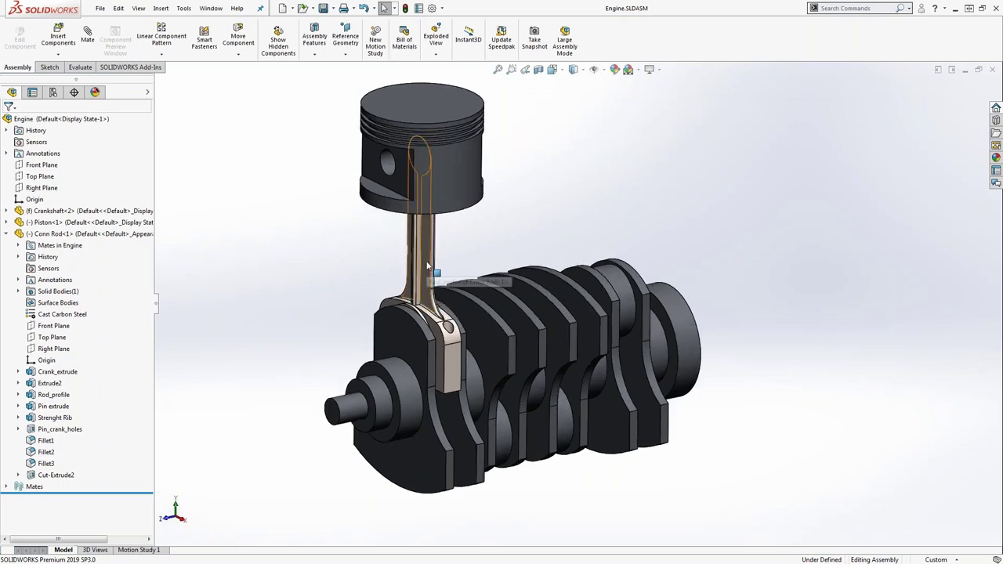
scroll(490, 146, up, 2)
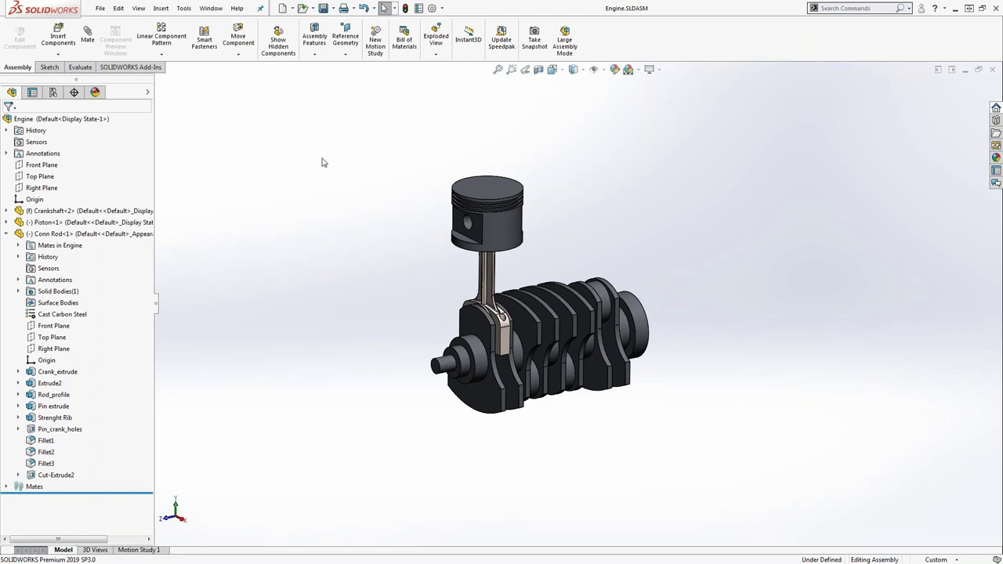
click(119, 68)
click(246, 57)
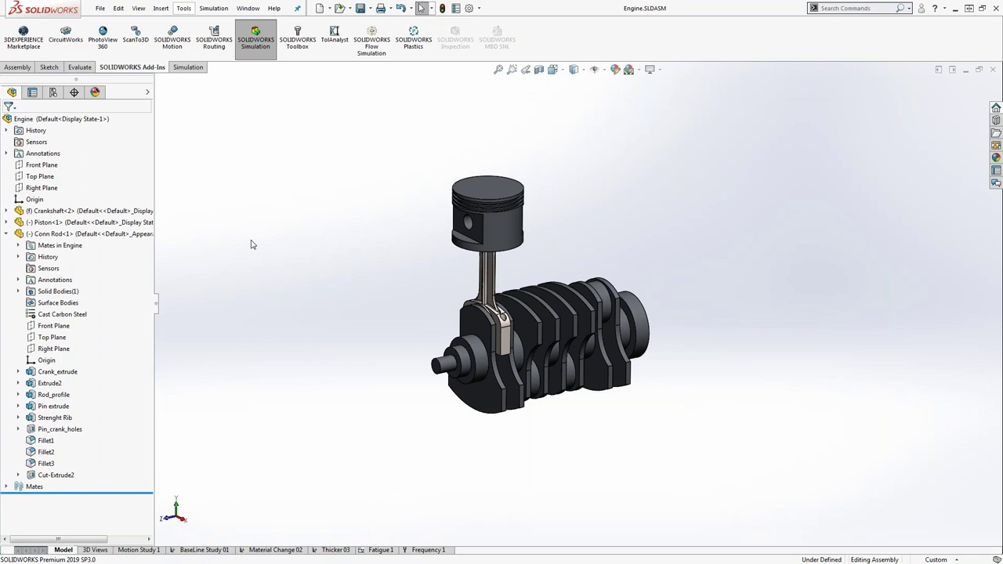
- Create a new static simulation study named "Run 1"
click(189, 66)
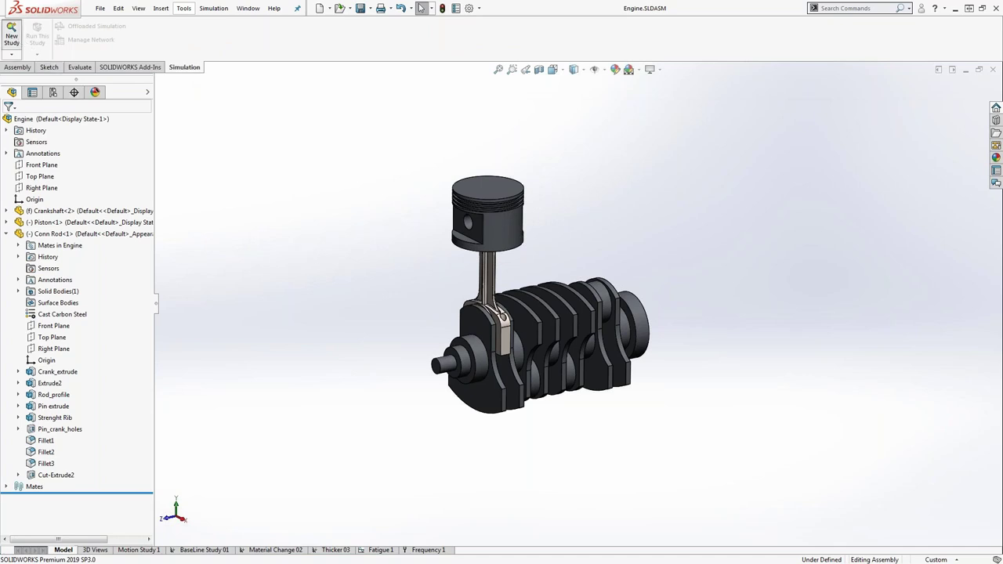
click(11, 35)
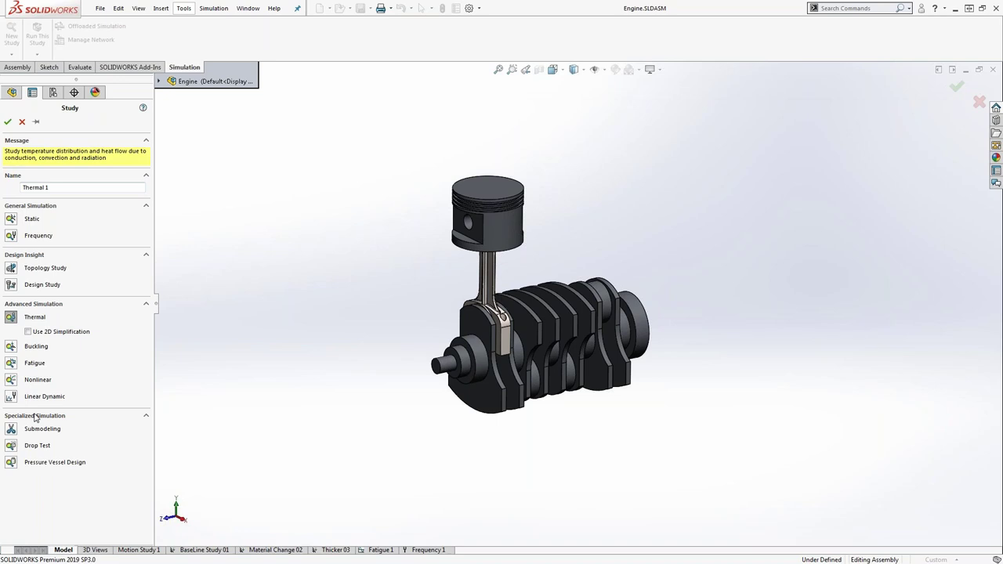
click(11, 220)
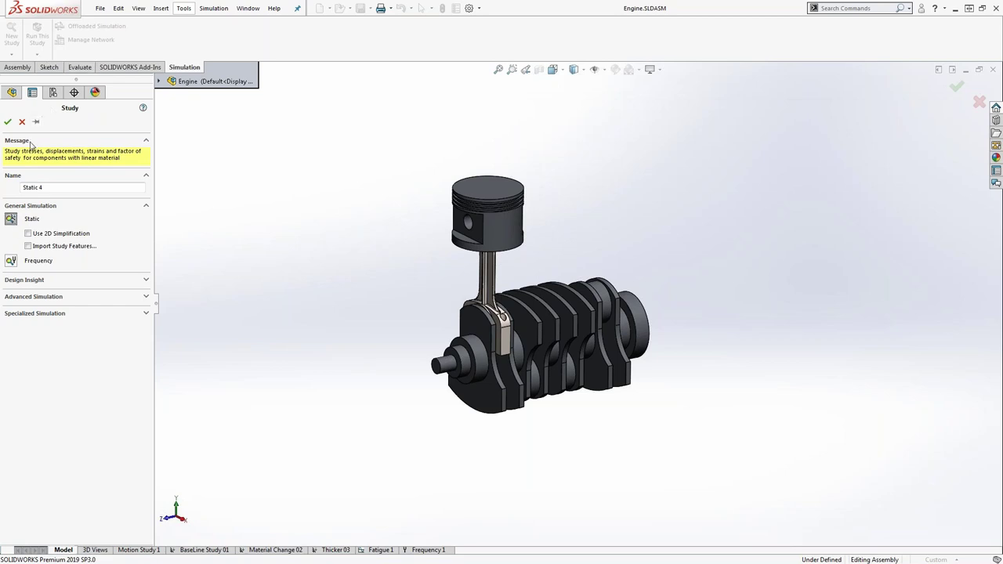
triple_click(52, 187)
text(Run 1)
click(8, 122)
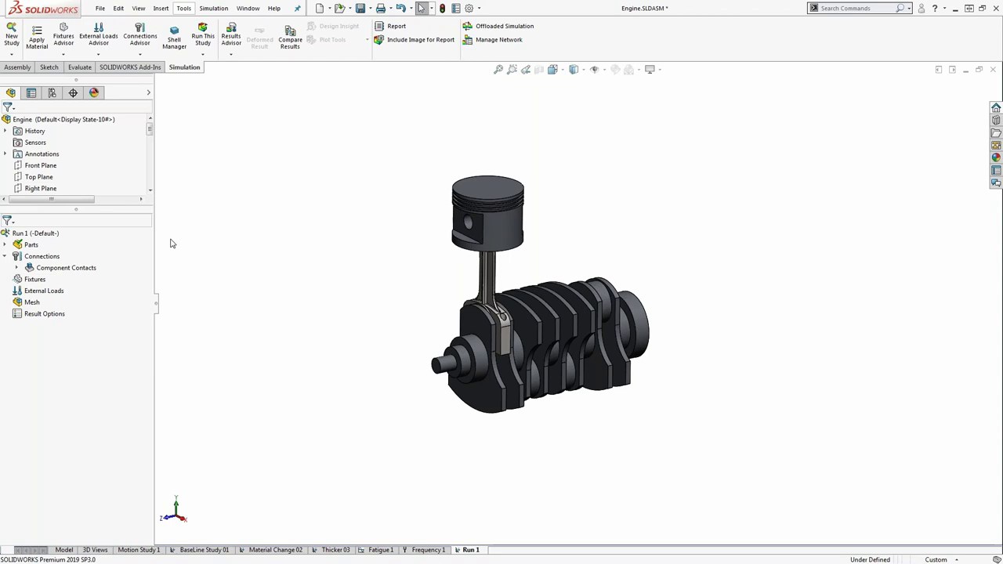
- Inspect the connecting rod's material in the assembly model and return to the Run 1 study
click(62, 549)
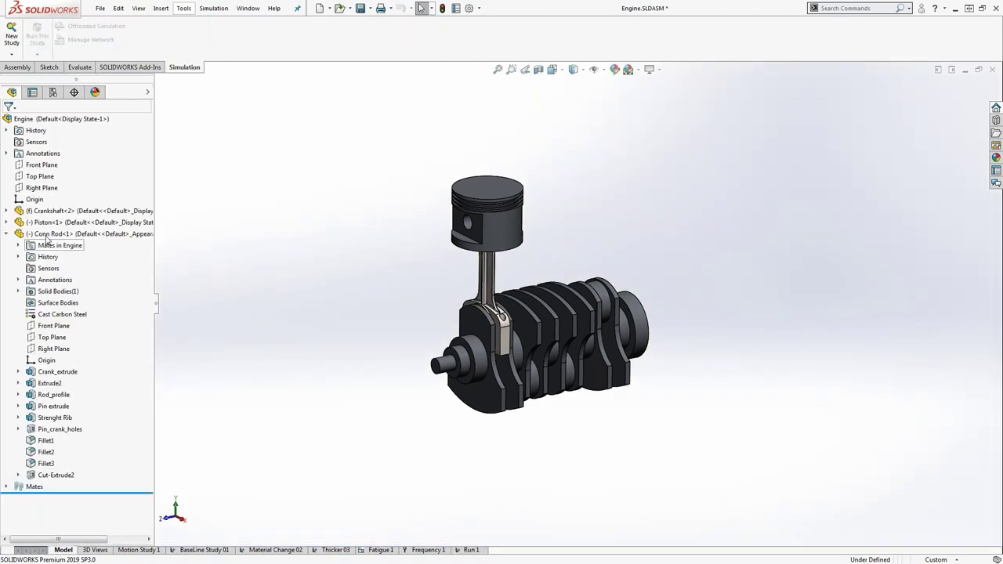
click(47, 237)
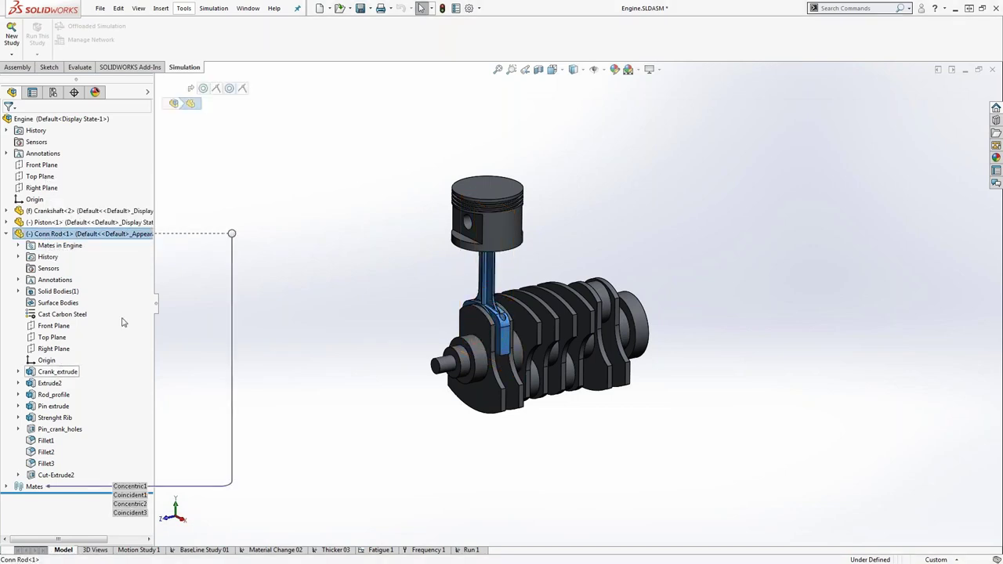
click(271, 356)
click(466, 551)
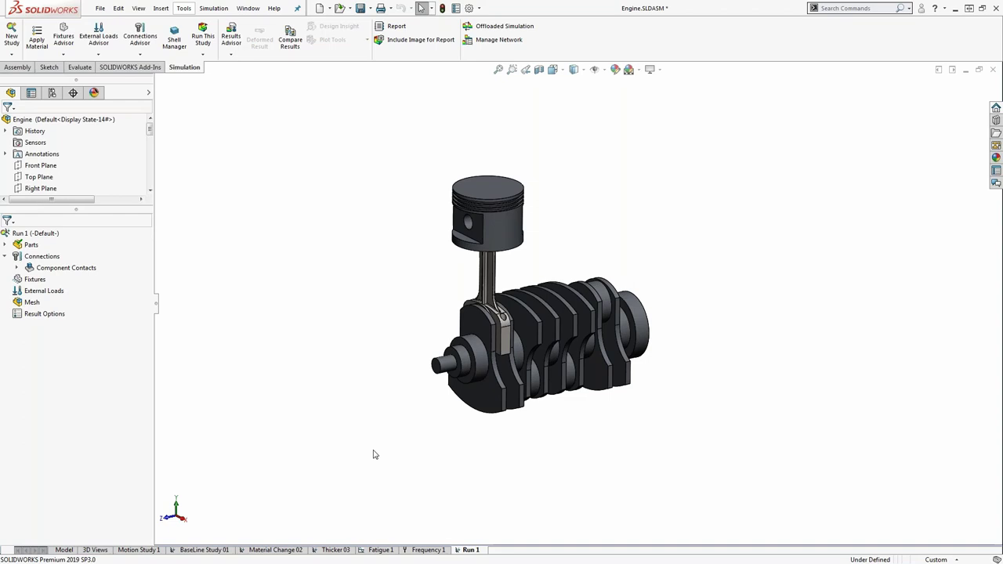
- Examine the materials assigned to the connecting rod, crankshaft and piston in the Run 1 study
click(6, 245)
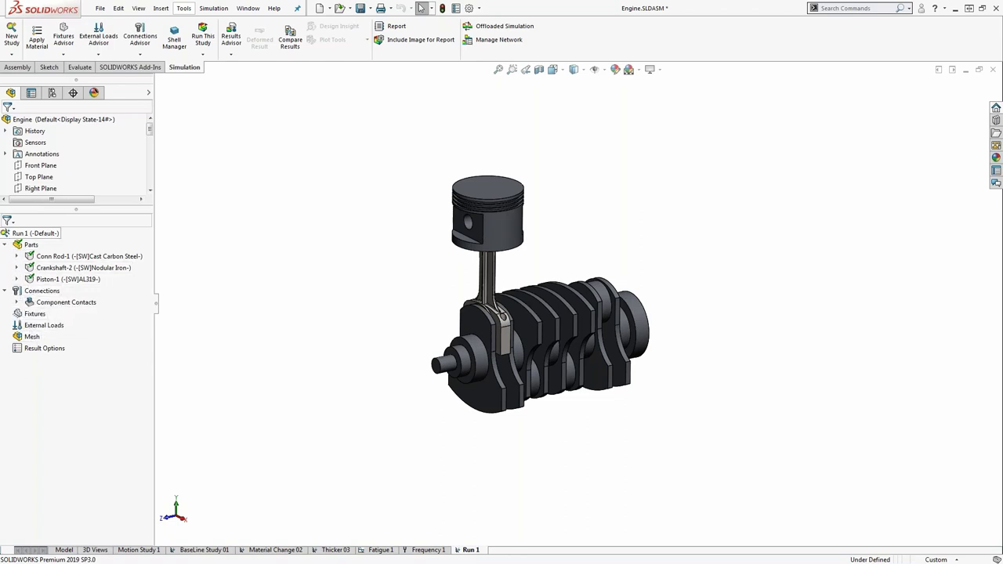
drag(72, 208, 70, 147)
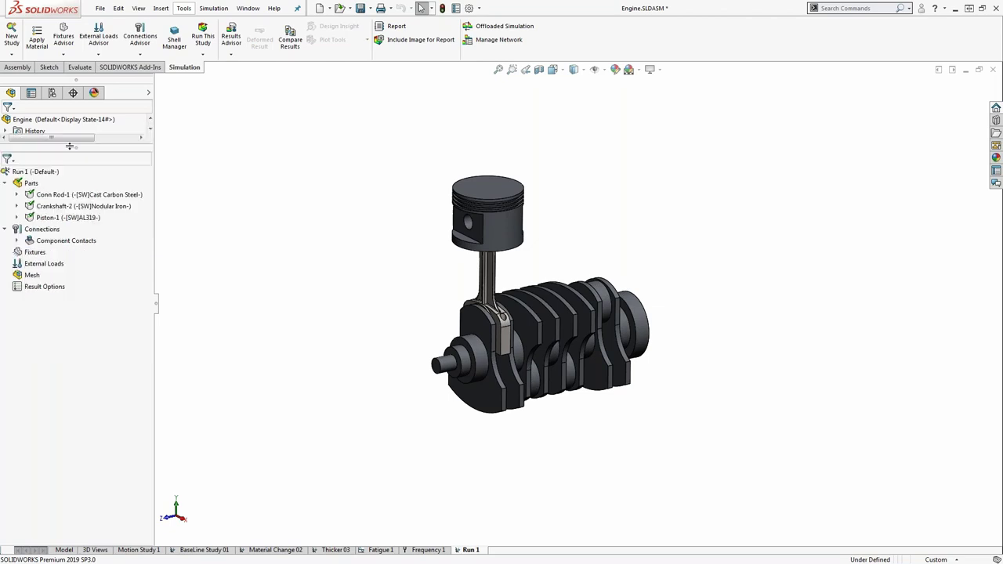
click(56, 196)
shift+click(56, 217)
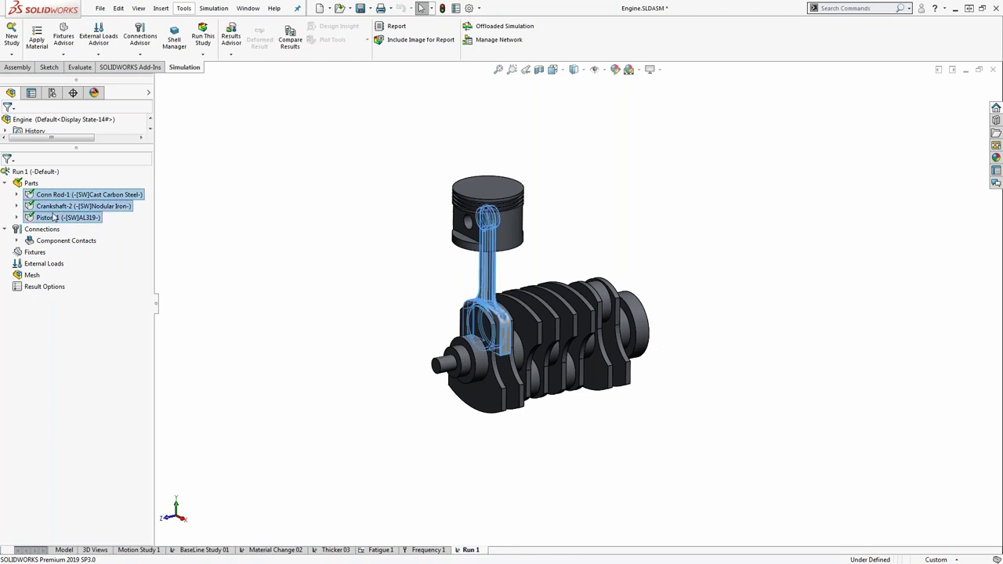
click(192, 247)
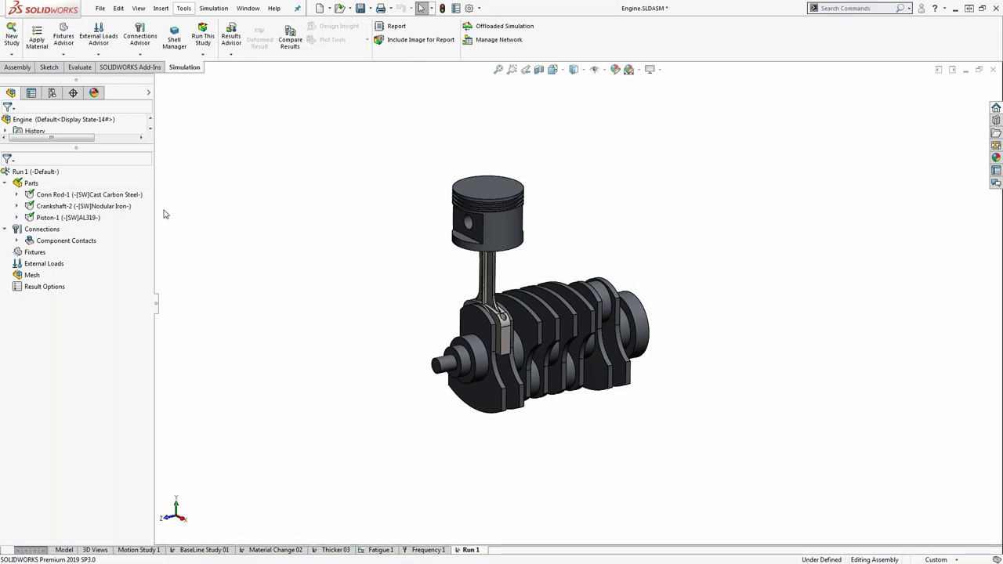
click(5, 183)
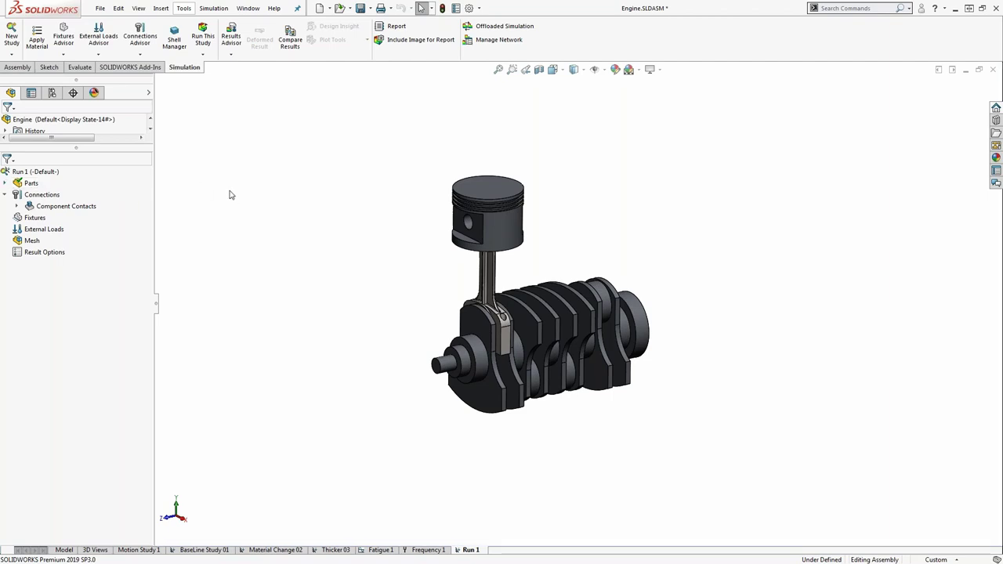
- Edit the bonded global contact of the assembly to include non-touching faces
click(16, 206)
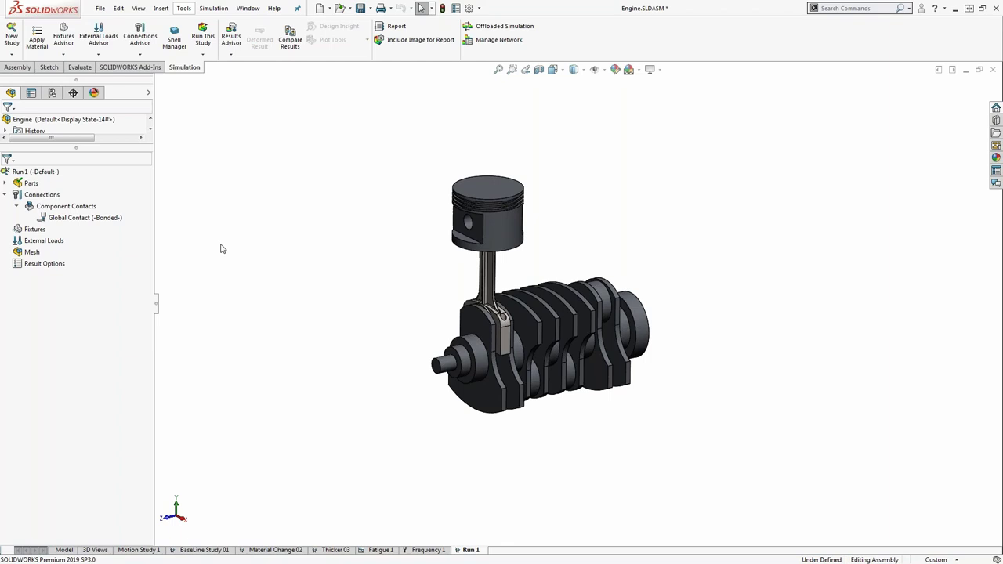
right_click(87, 220)
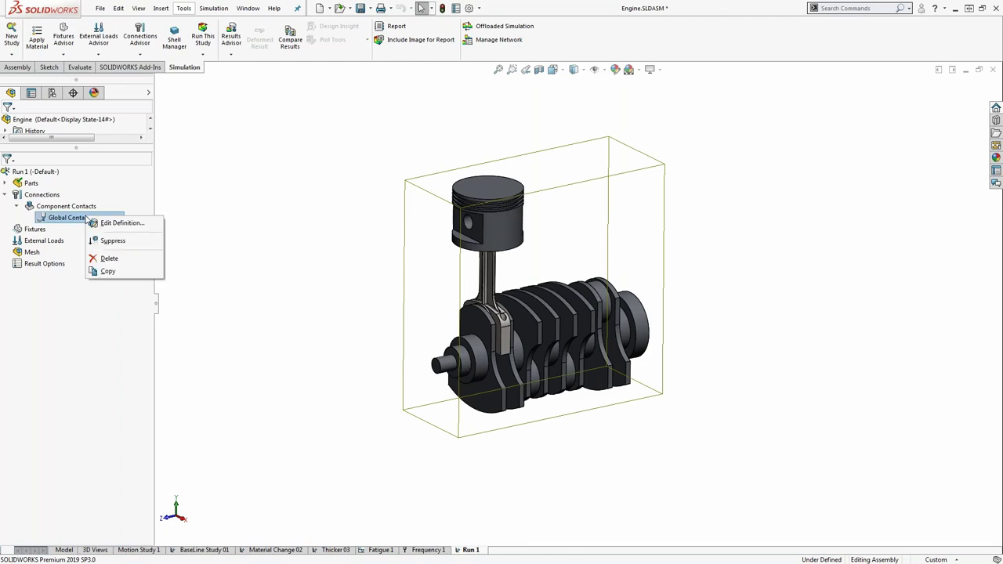
click(111, 224)
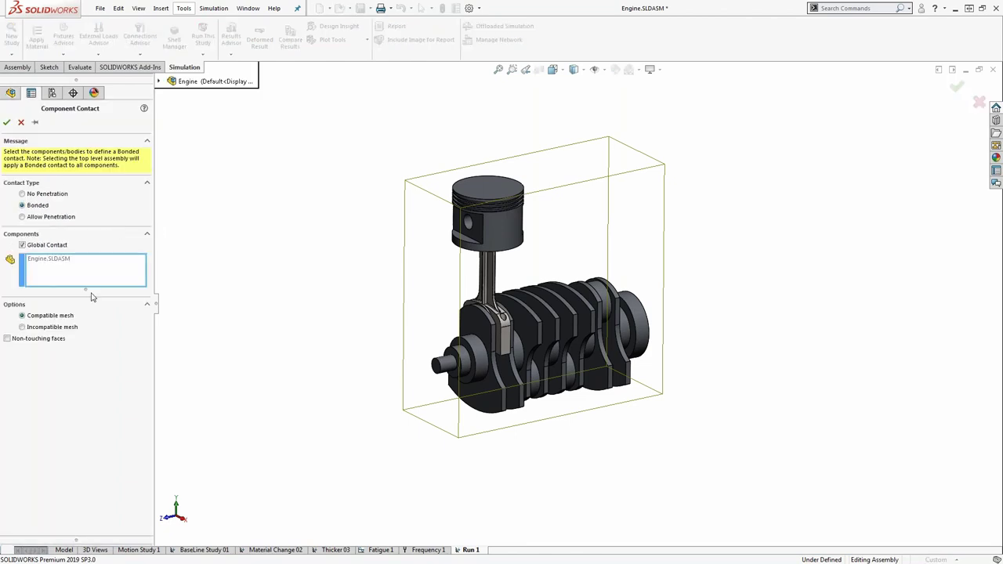
click(7, 338)
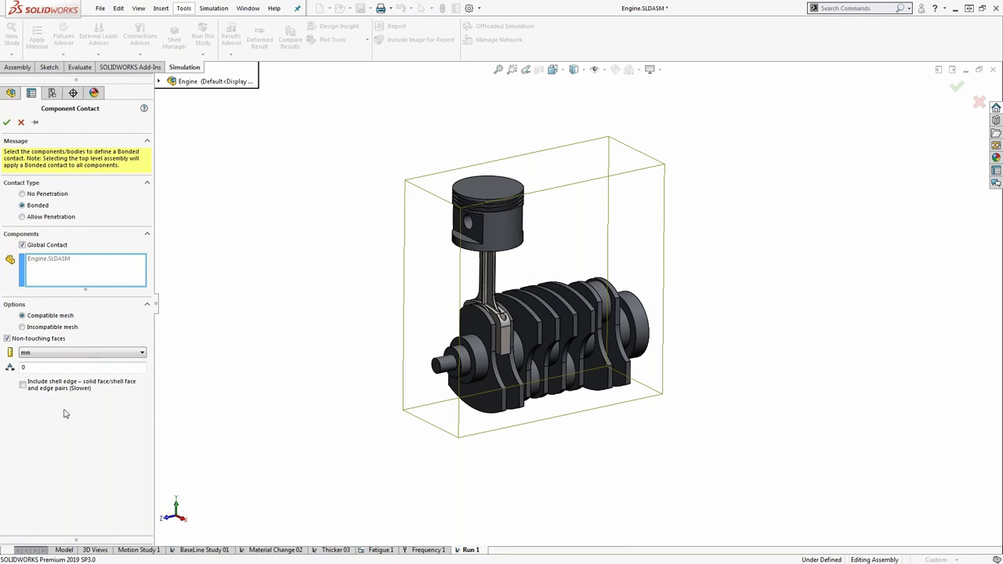
click(37, 367)
click(7, 123)
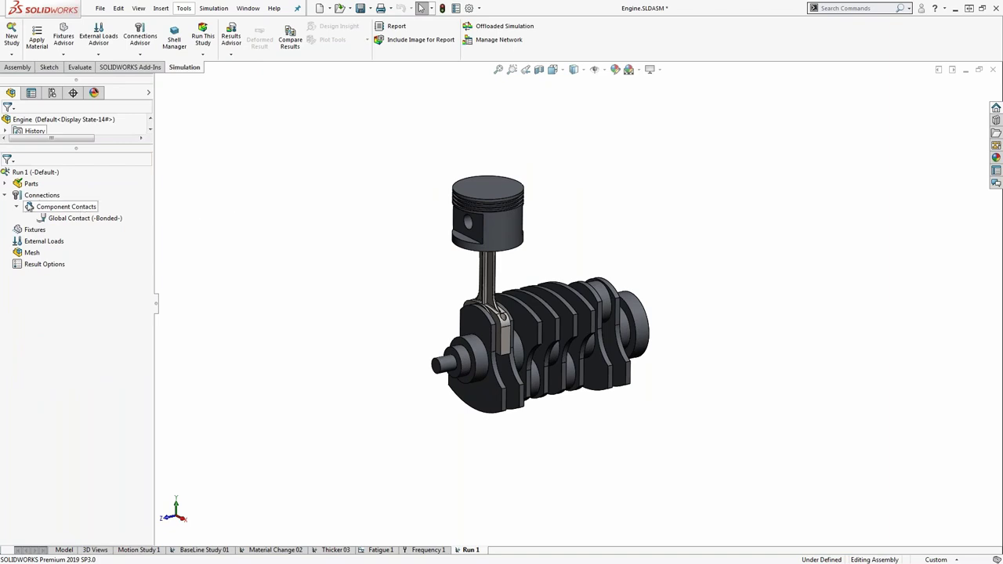
click(17, 206)
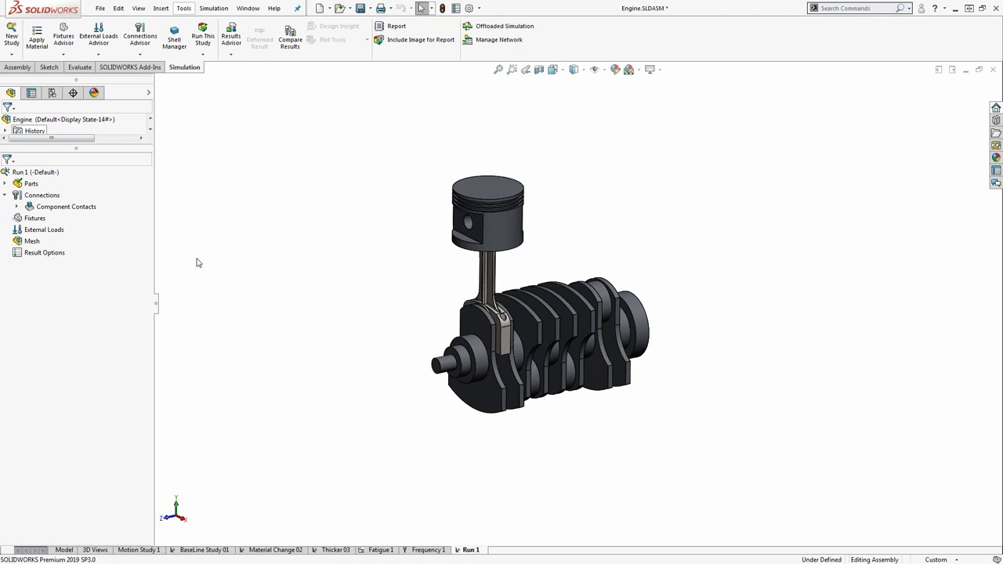
- Apply a Fixed Geometry fixture to the five coaxial main journal faces of the crankshaft
right_click(44, 222)
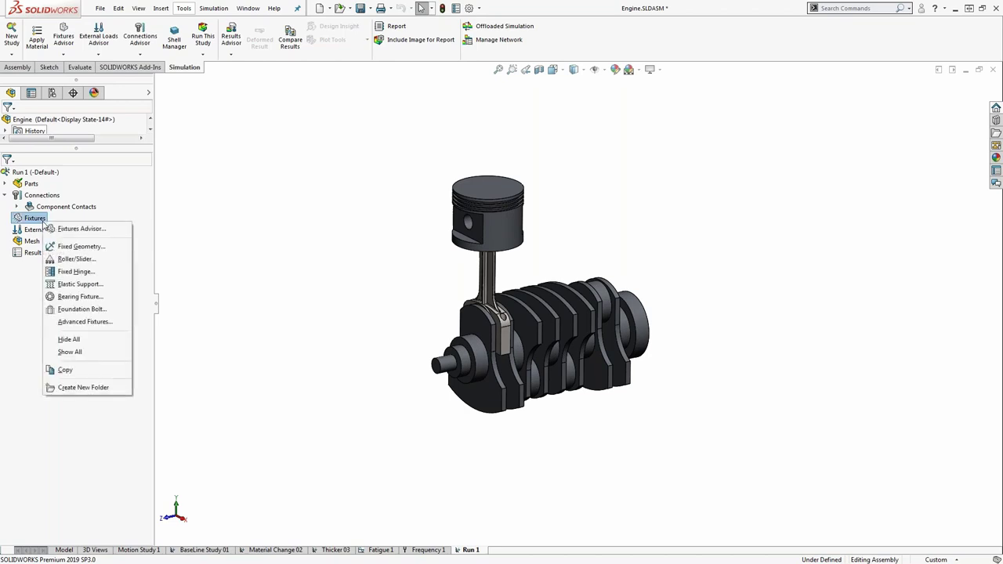
click(79, 246)
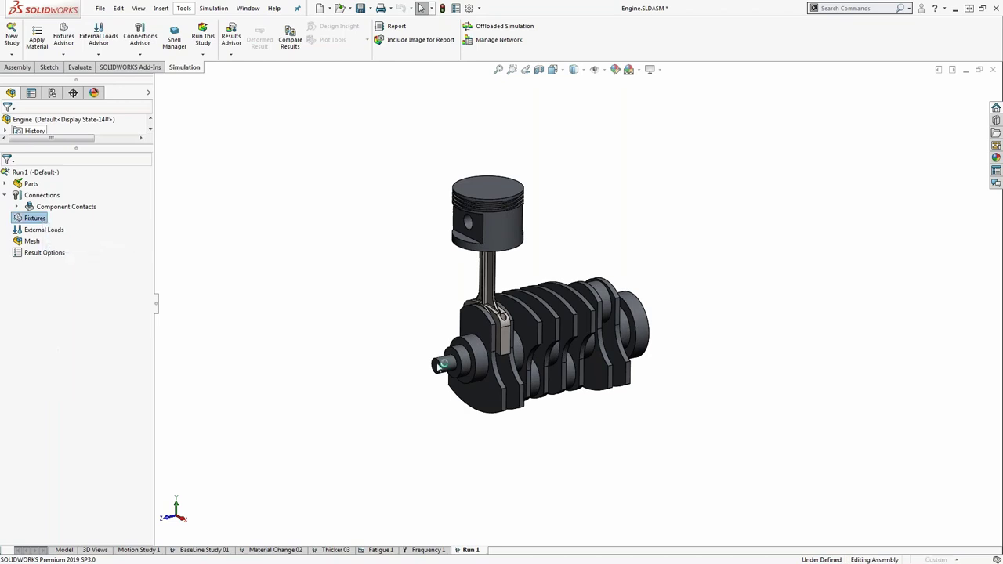
middle_drag(670, 411, 692, 376)
scroll(692, 376, down, 5)
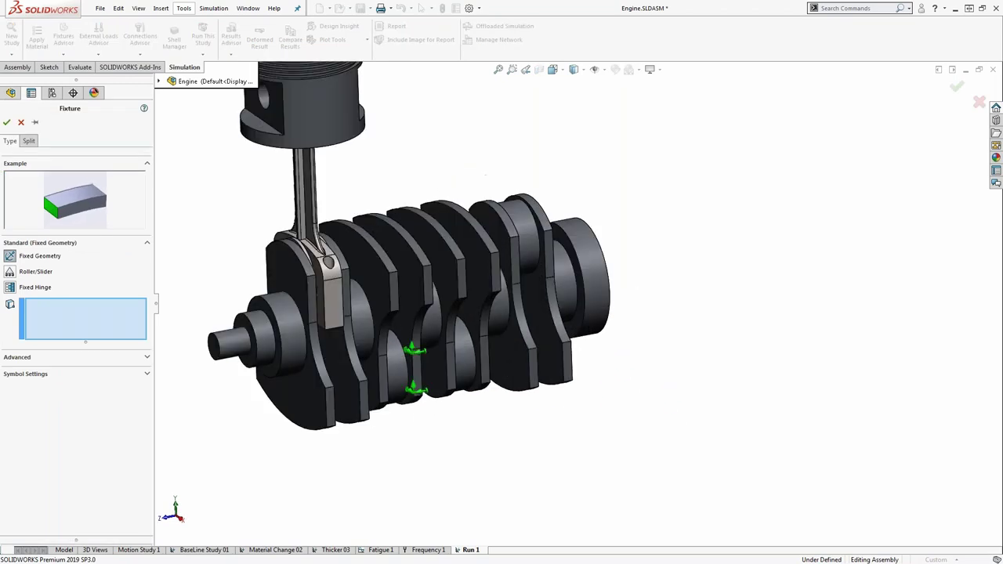
scroll(438, 422, up, 4)
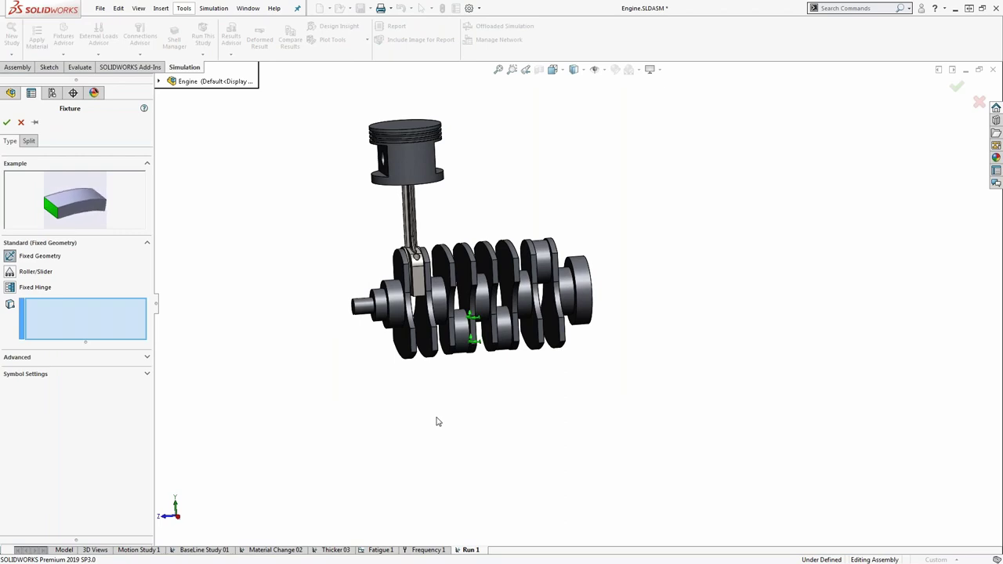
click(392, 302)
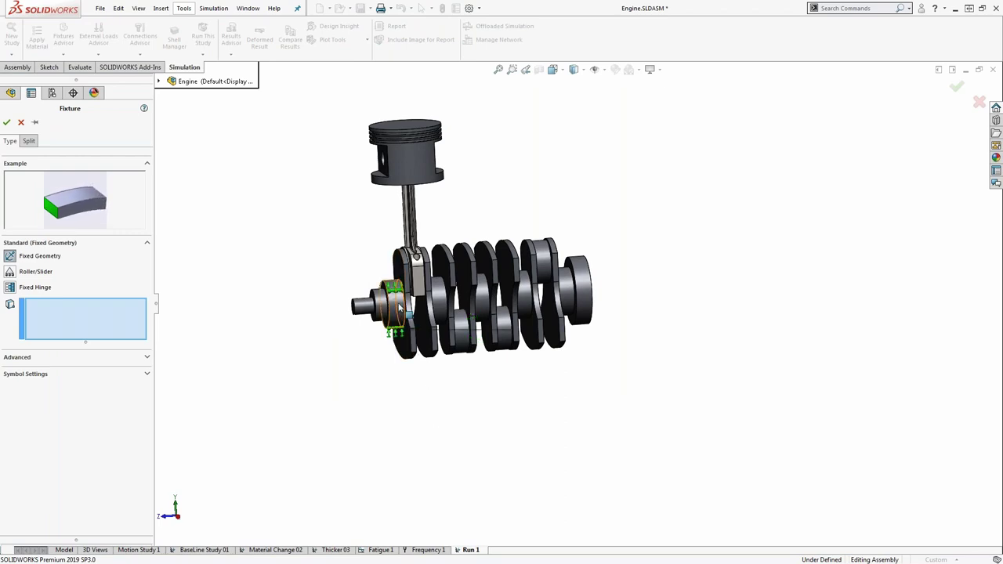
click(439, 304)
click(481, 303)
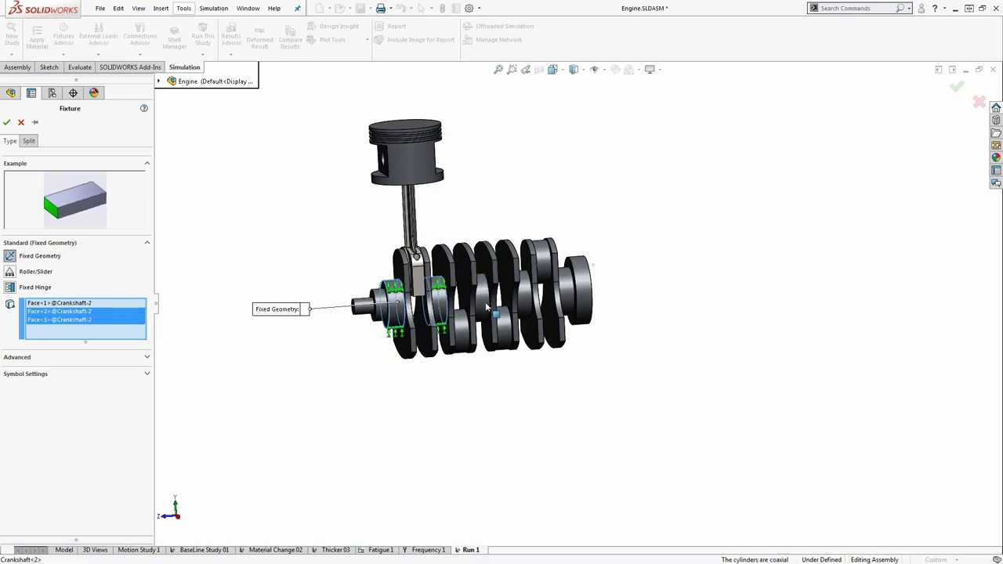
click(520, 298)
click(564, 293)
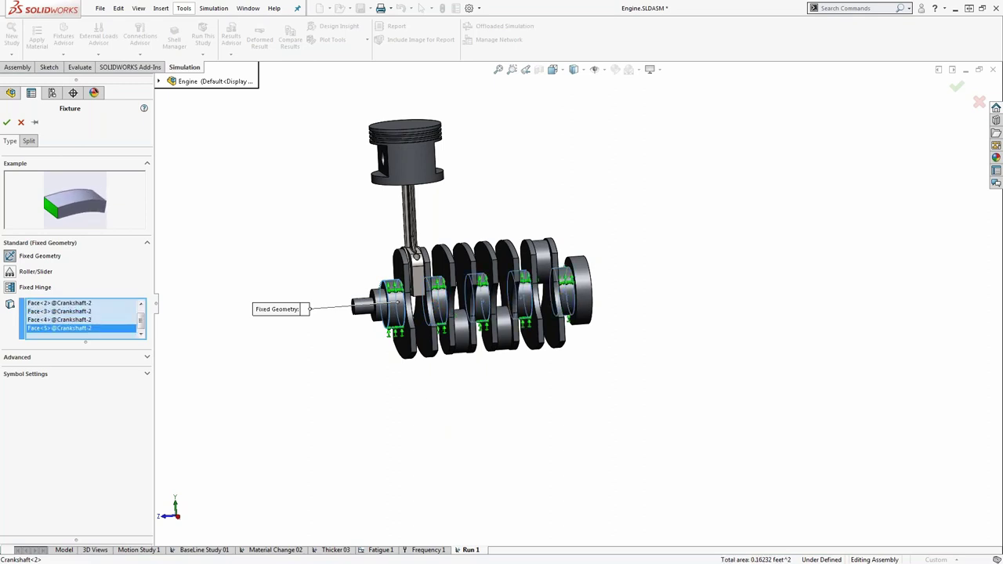
middle_drag(439, 404, 462, 418)
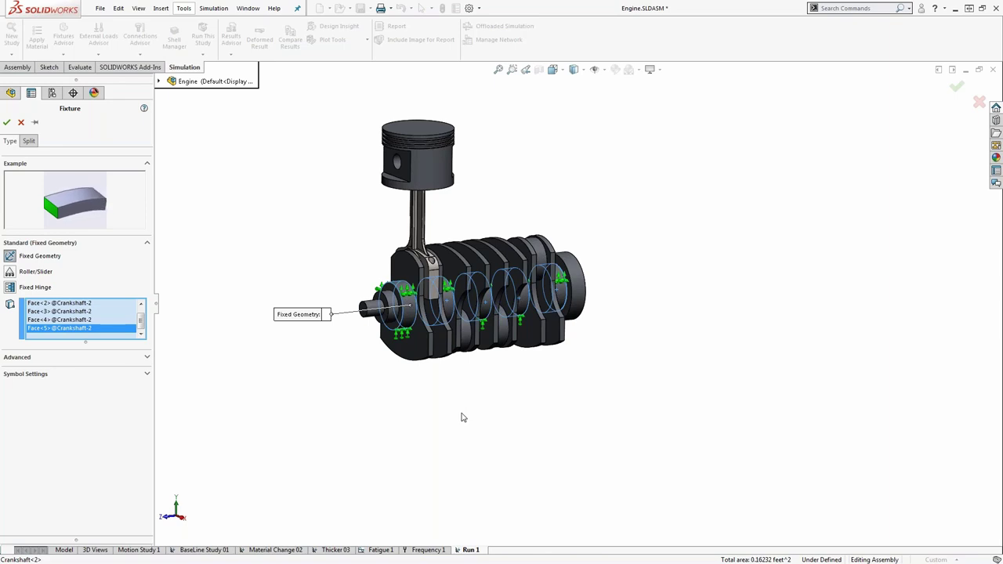
click(412, 309)
click(6, 122)
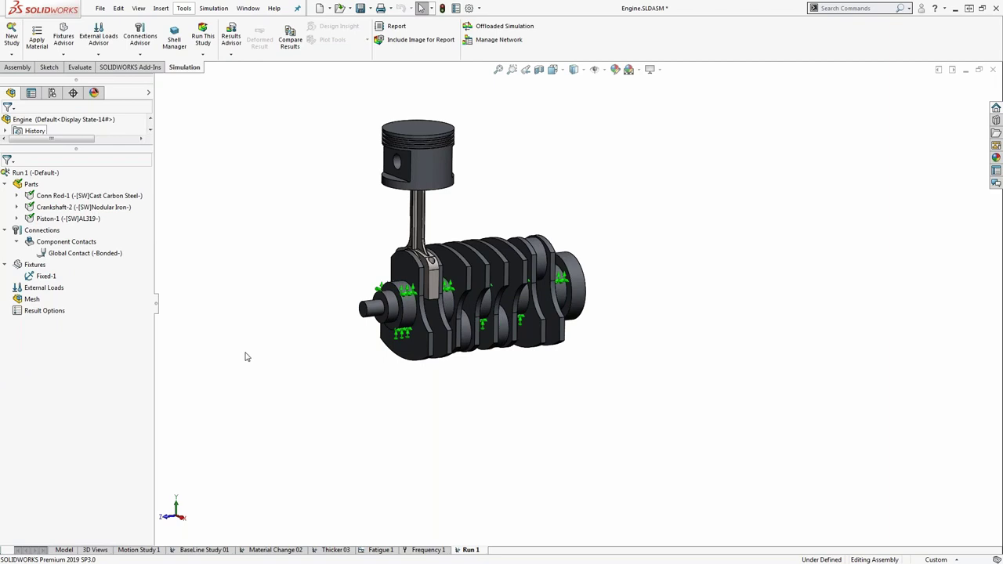
- Review the definition of the fixed fixture on the crankshaft journals and close it
click(45, 276)
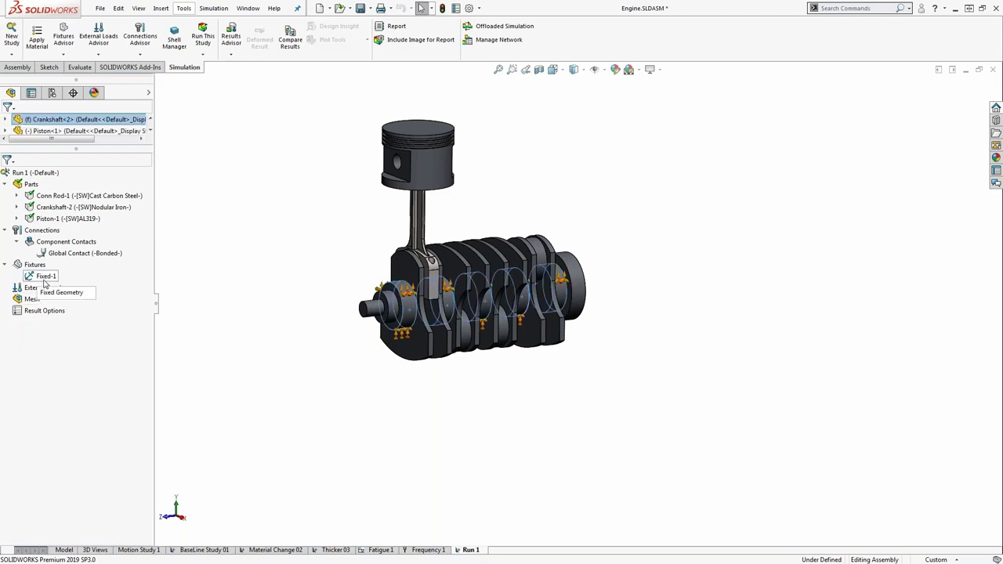
right_click(47, 278)
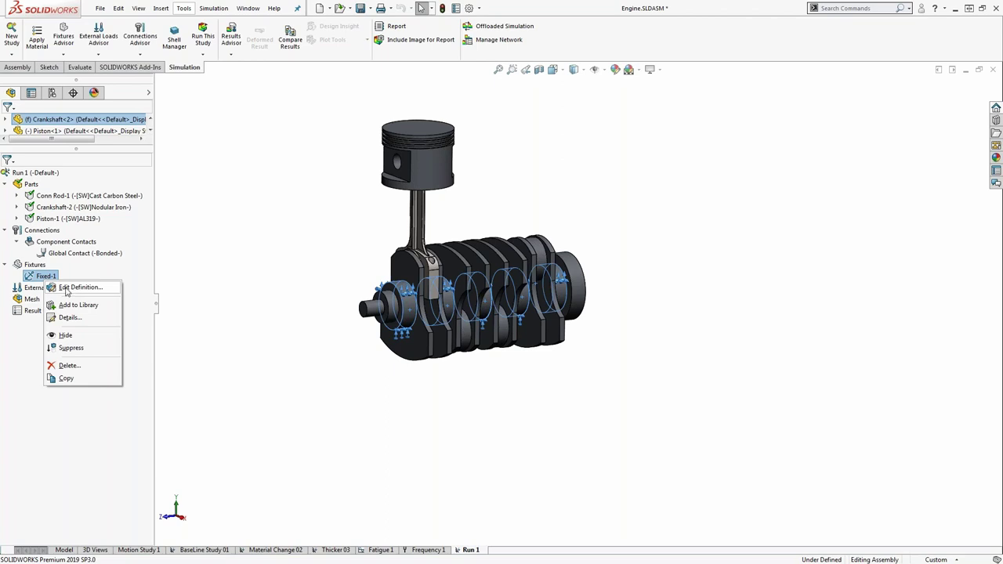
click(67, 288)
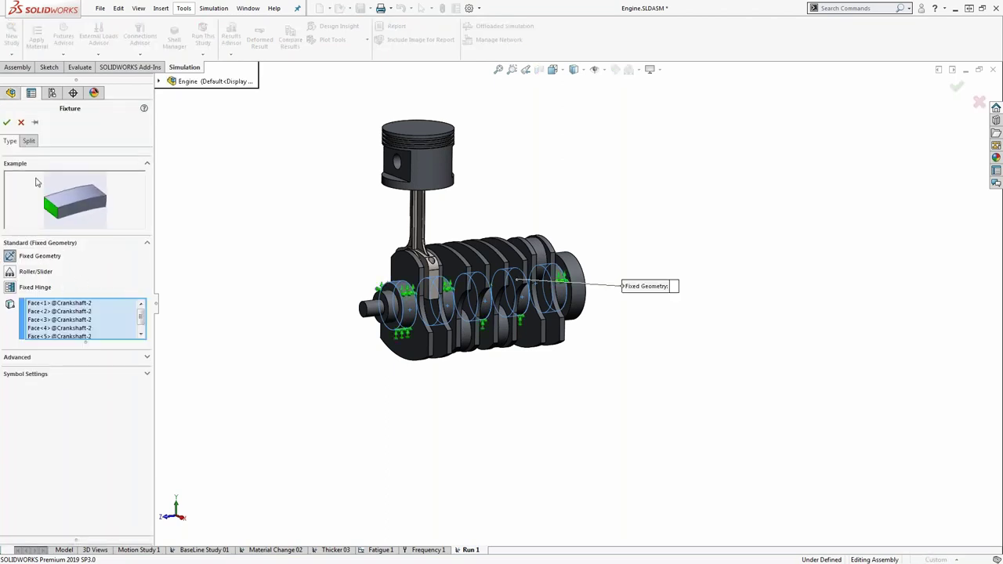
click(8, 122)
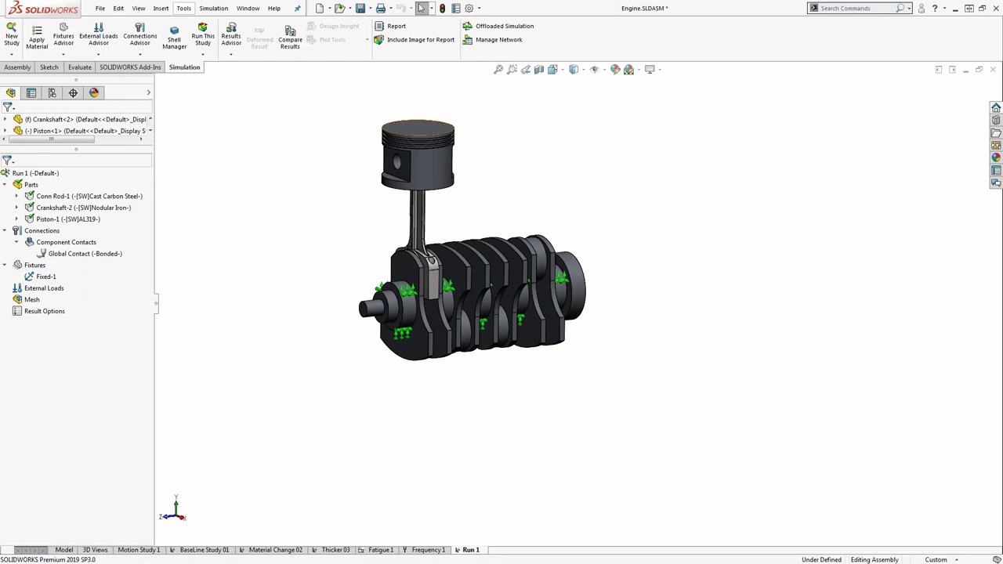
- Apply an On Cylindrical Faces fixture to the piston's outer skirt face, restraining radial translation to 0 mm and circumferential to 0 rad
click(414, 127)
click(517, 183)
right_click(44, 266)
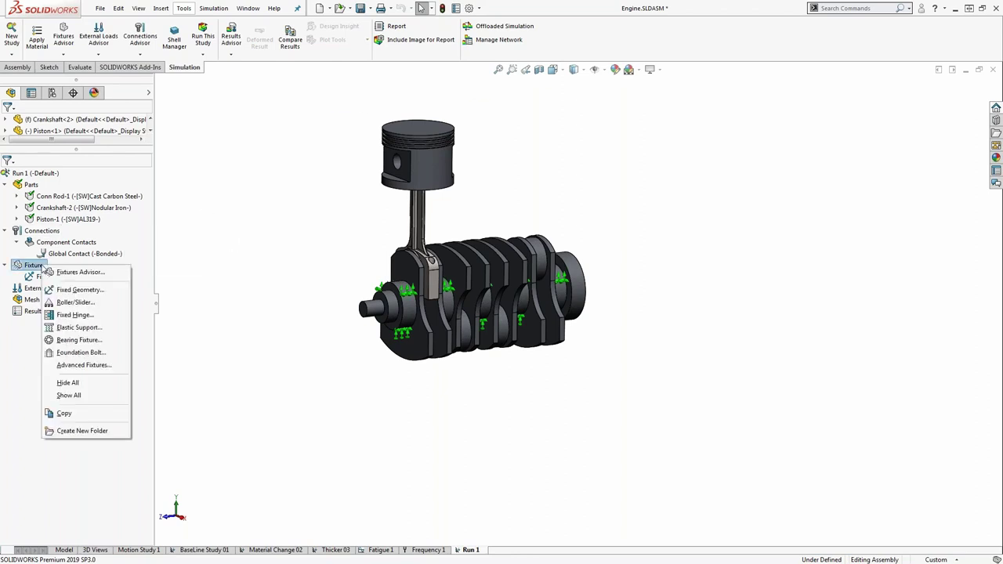
click(67, 383)
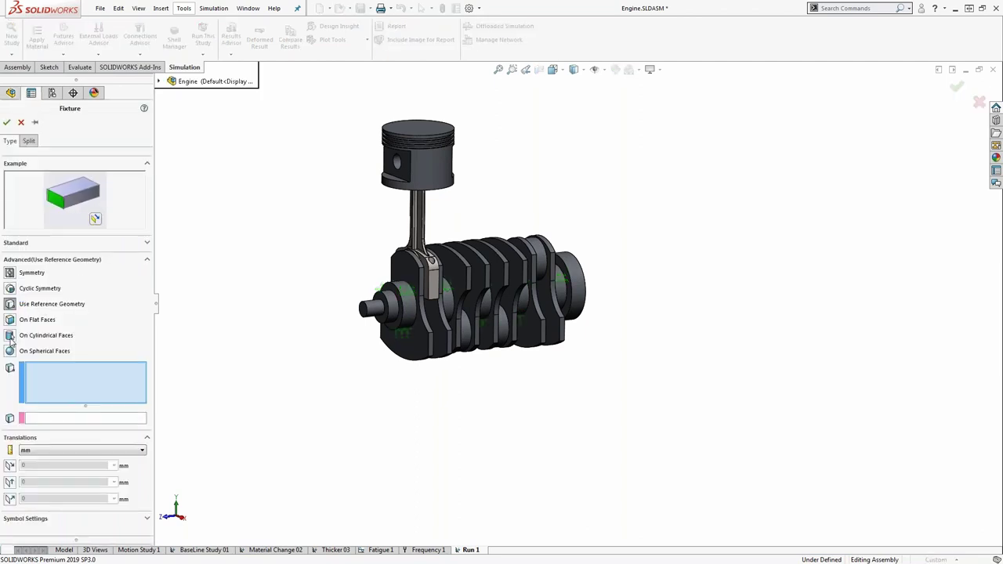
click(19, 336)
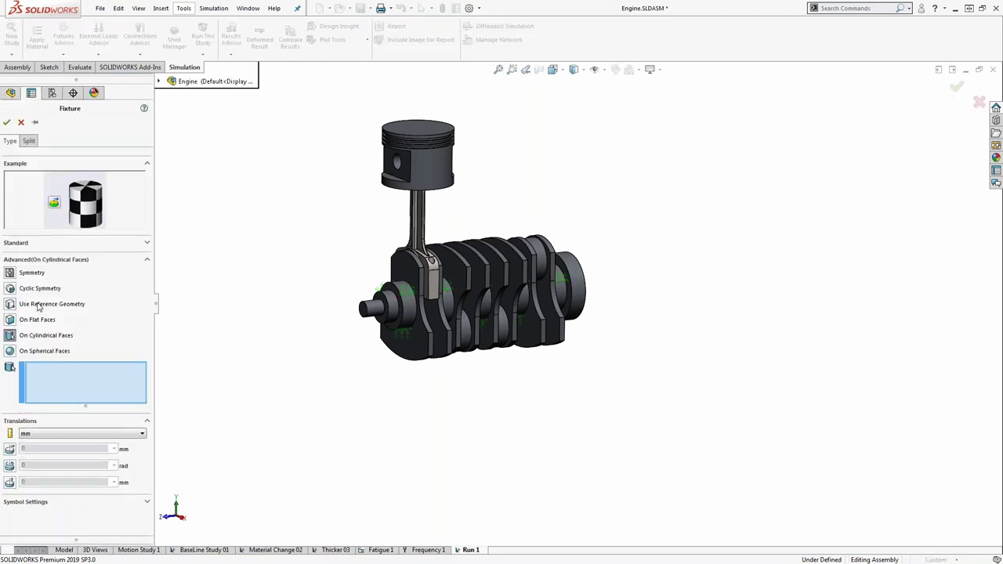
click(434, 178)
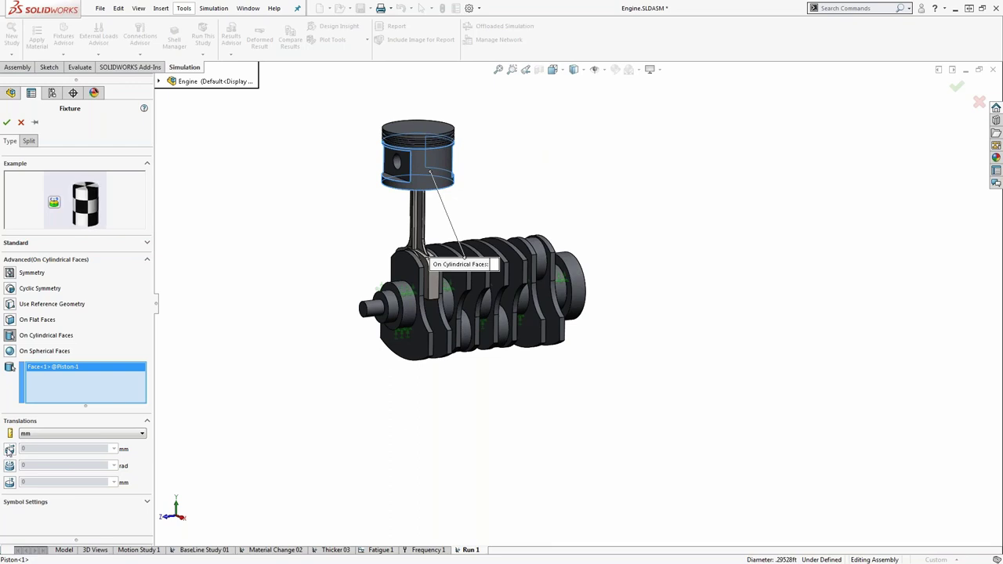
click(10, 448)
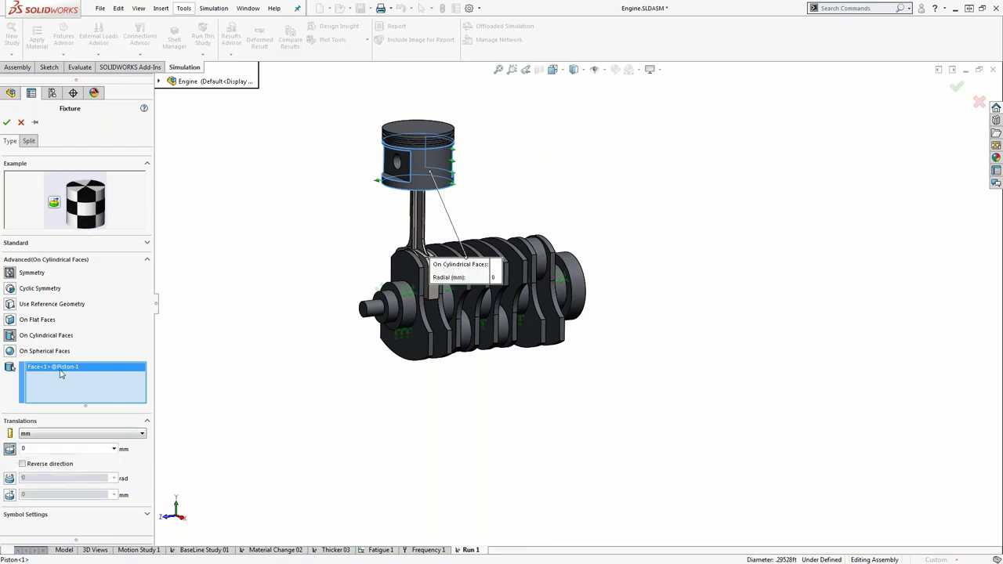
double_click(31, 448)
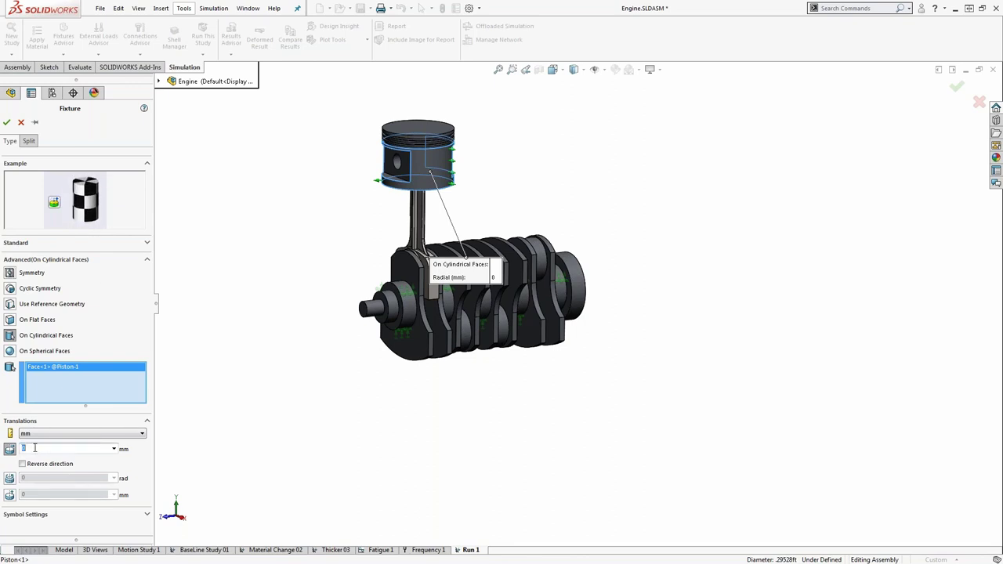
click(9, 478)
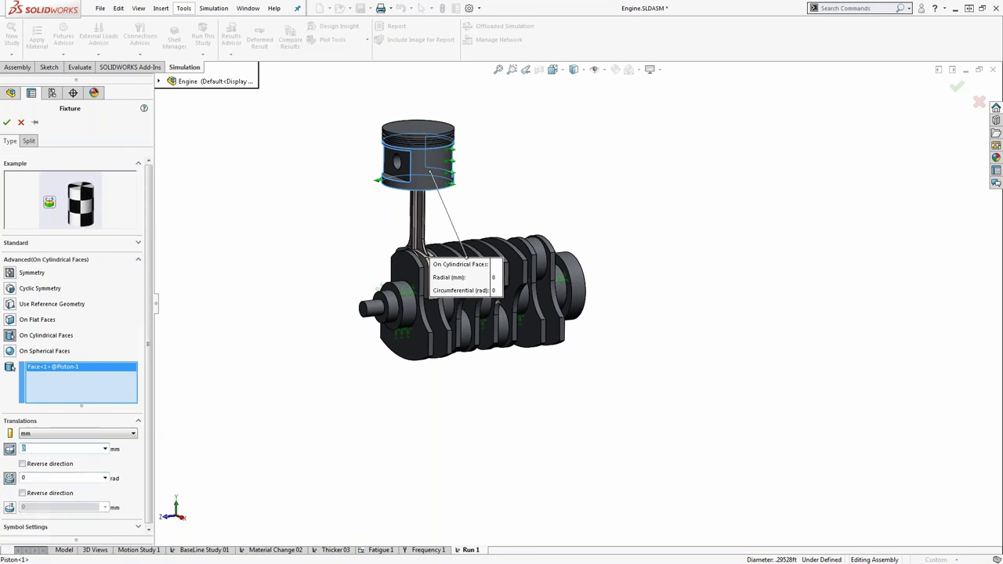
double_click(39, 449)
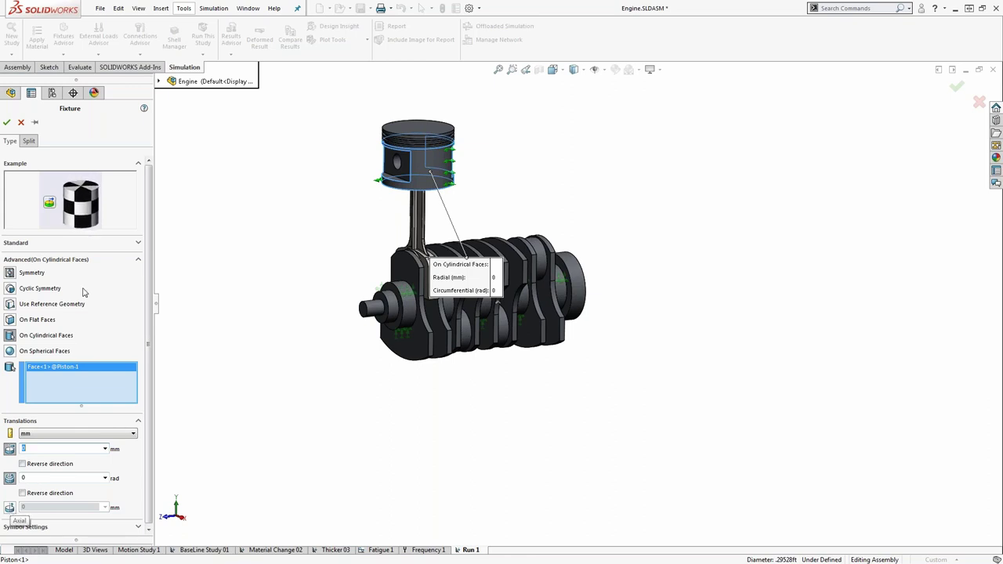
click(6, 122)
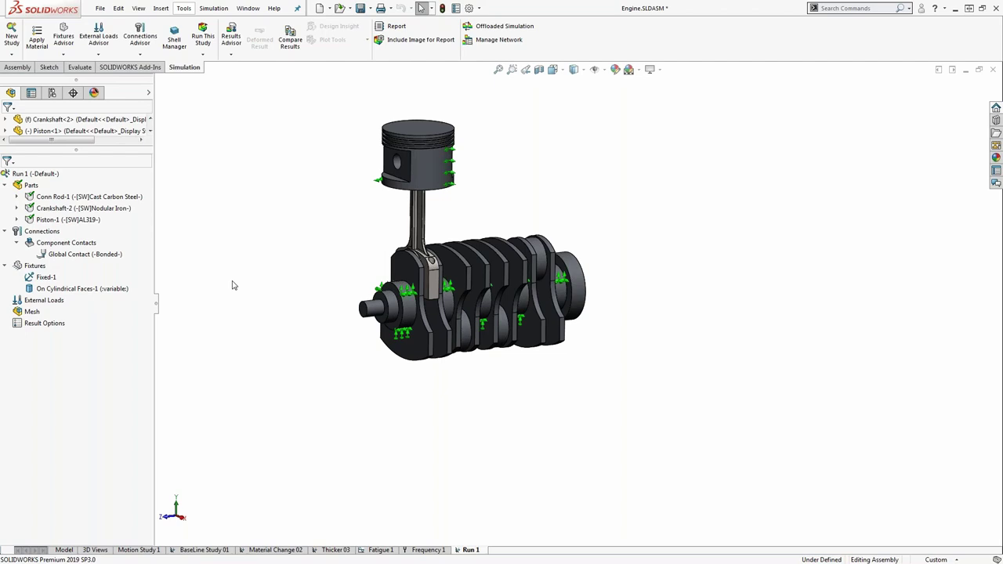
- Run the underconstrained bodies analysis on the Run 1 study and close the check
right_click(30, 235)
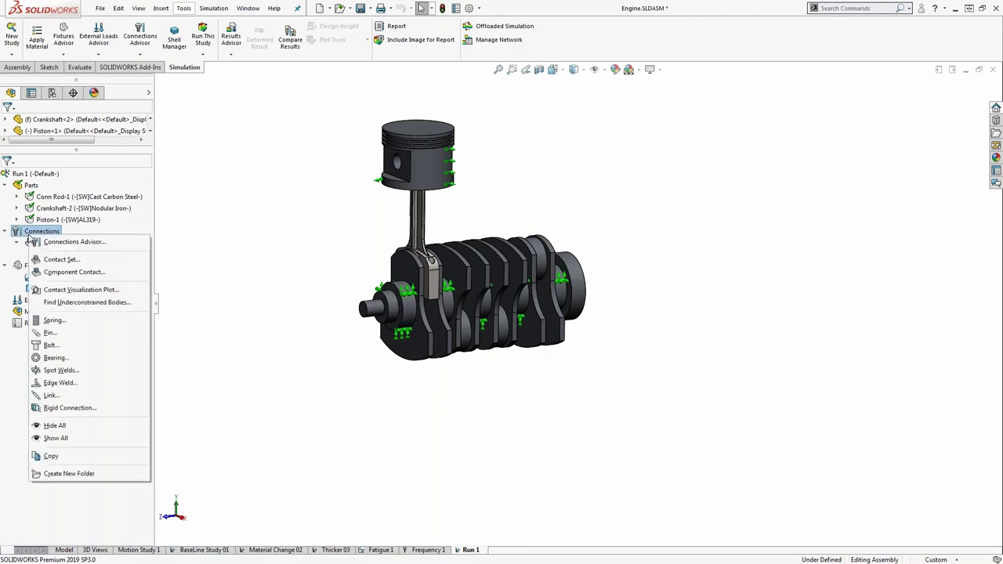
click(75, 304)
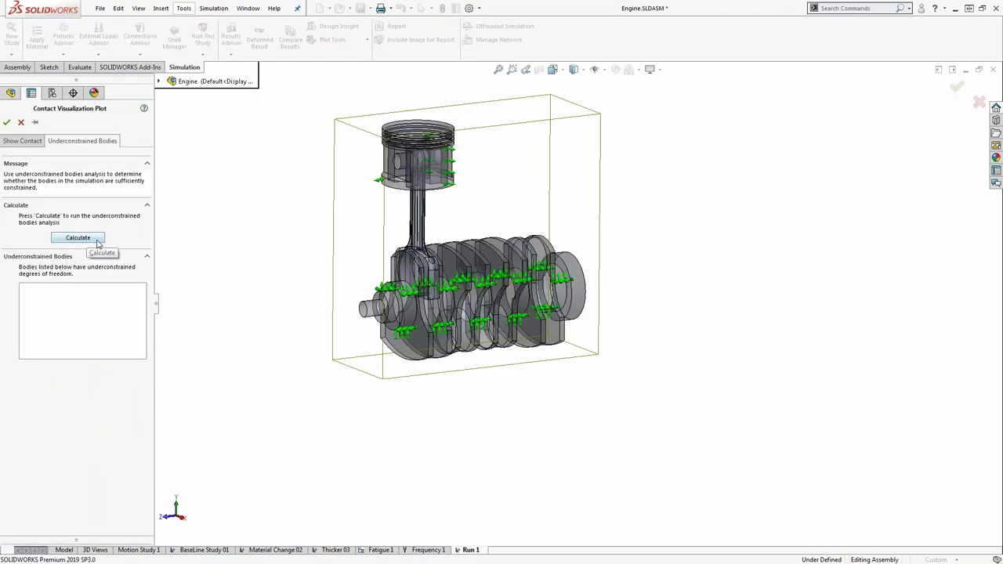
click(97, 242)
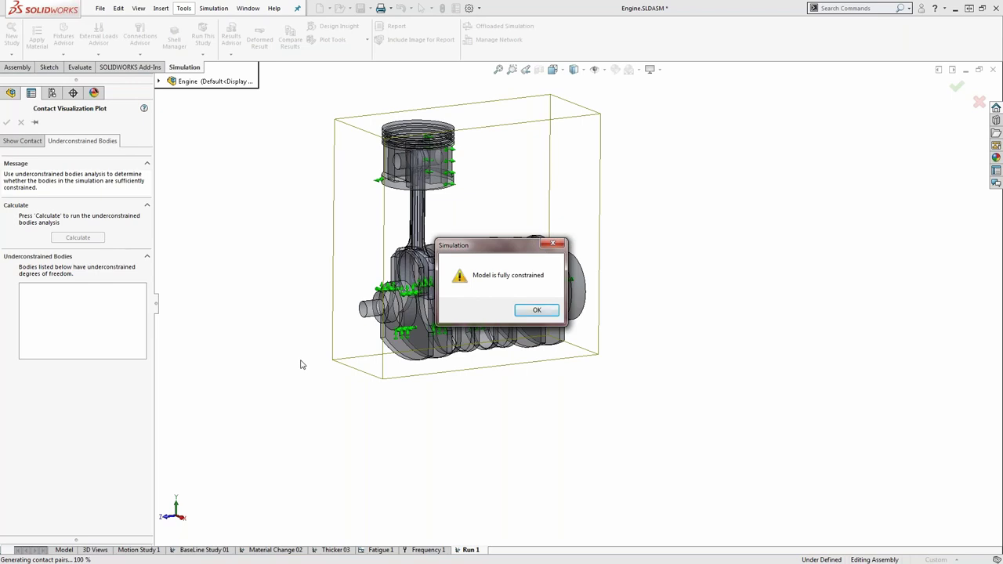
click(535, 311)
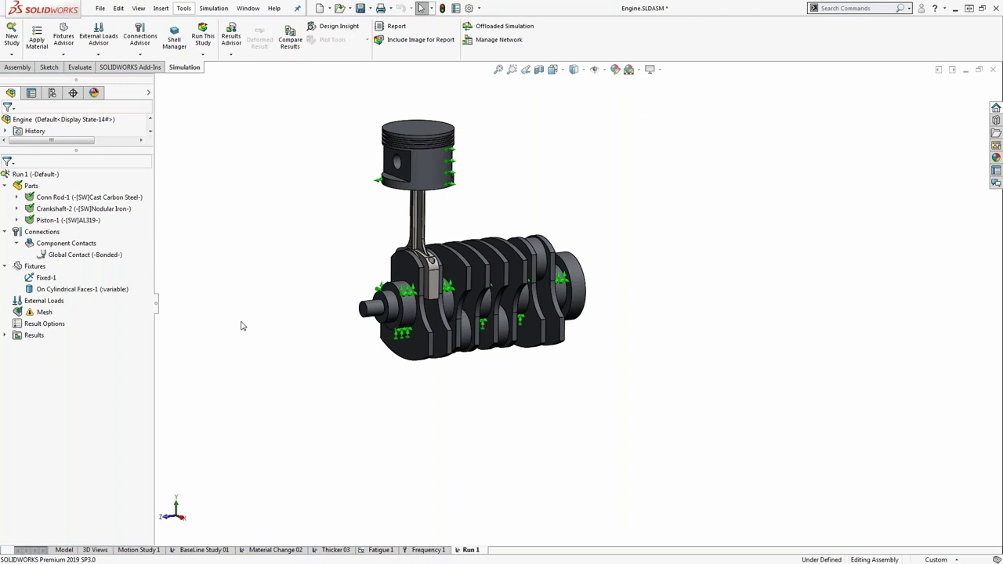
- Apply a pressure load of 800 psi normal to the piston's top face
right_click(19, 302)
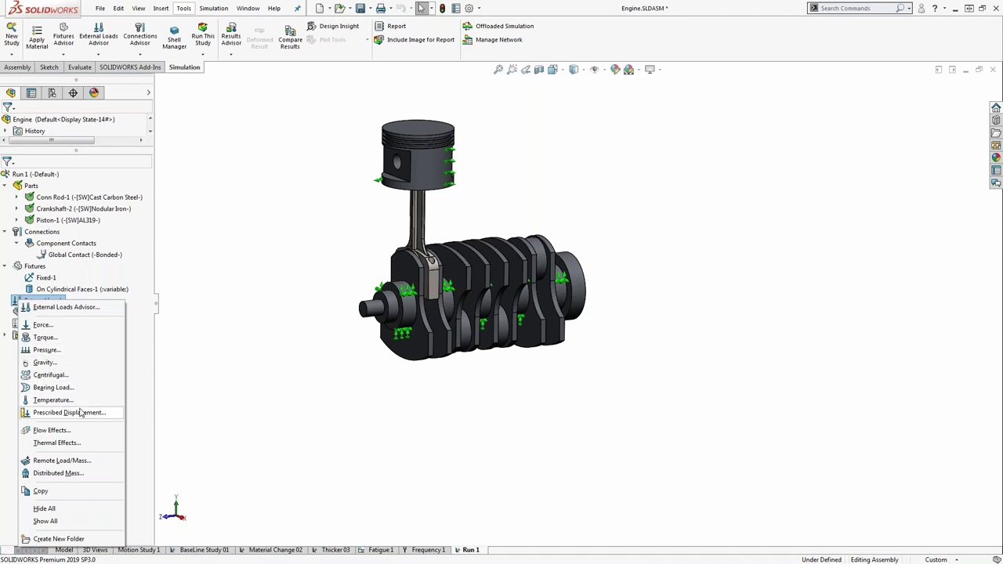
click(46, 351)
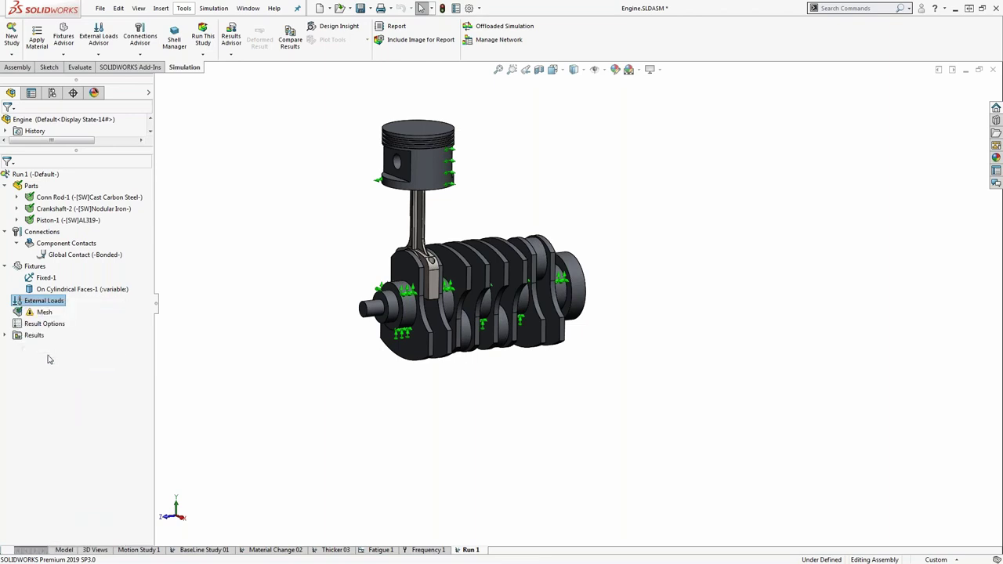
click(406, 124)
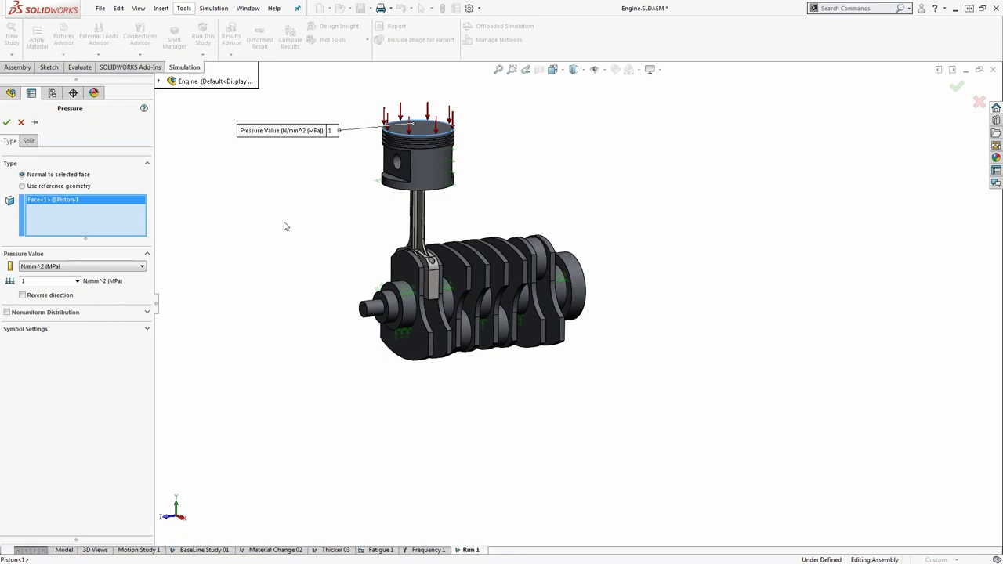
click(65, 267)
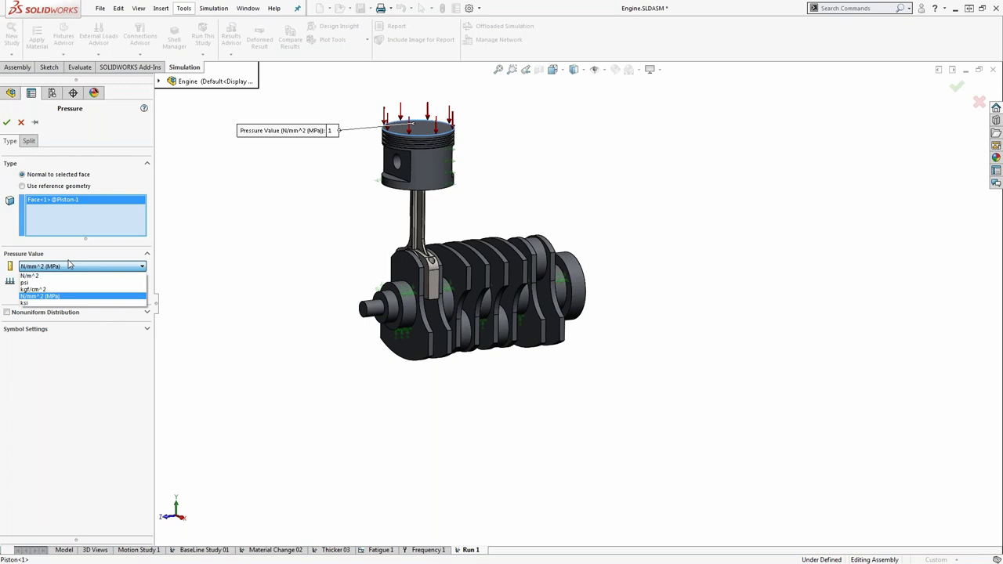
click(45, 282)
double_click(45, 283)
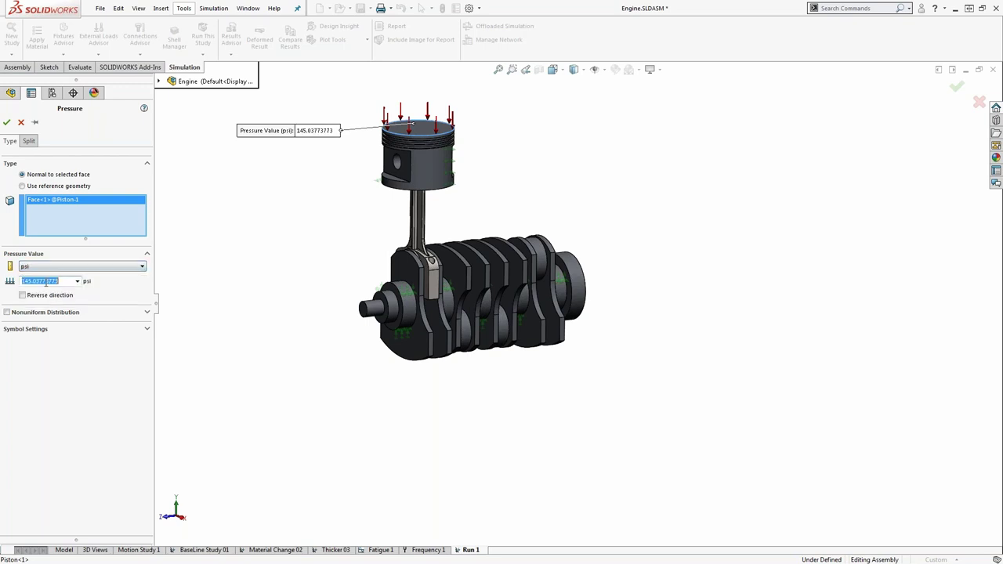
text(8)
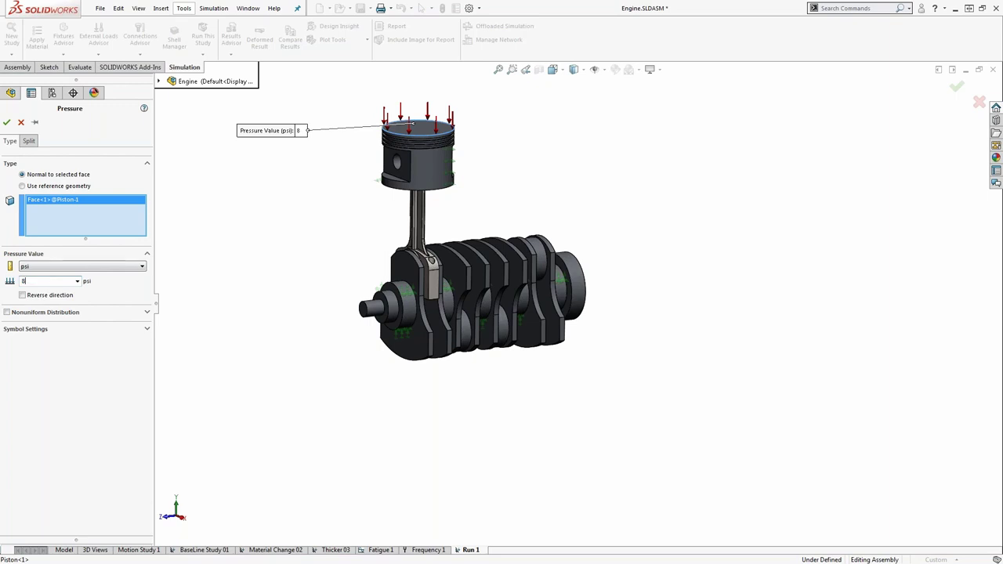
text(00)
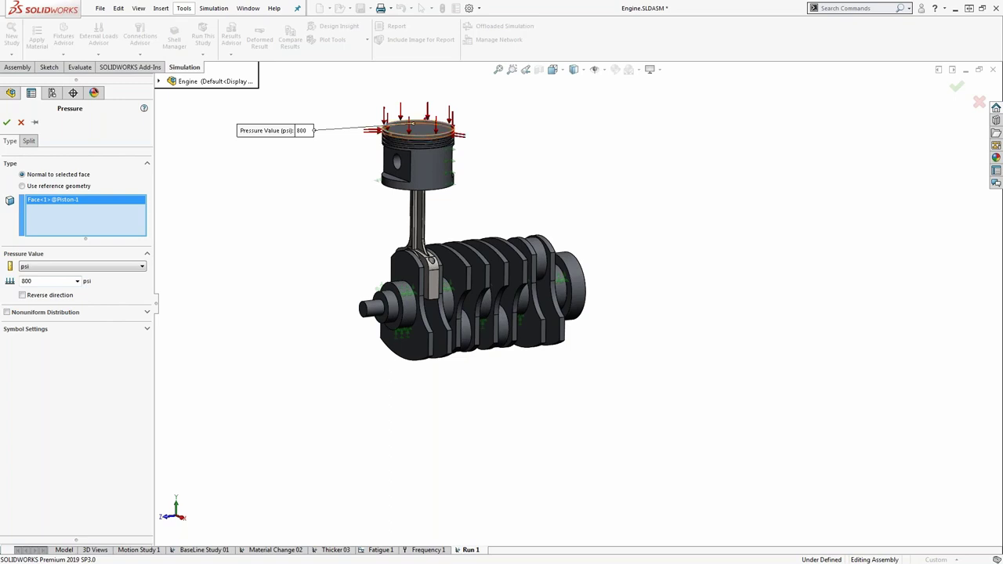
click(385, 156)
click(7, 123)
key(f)
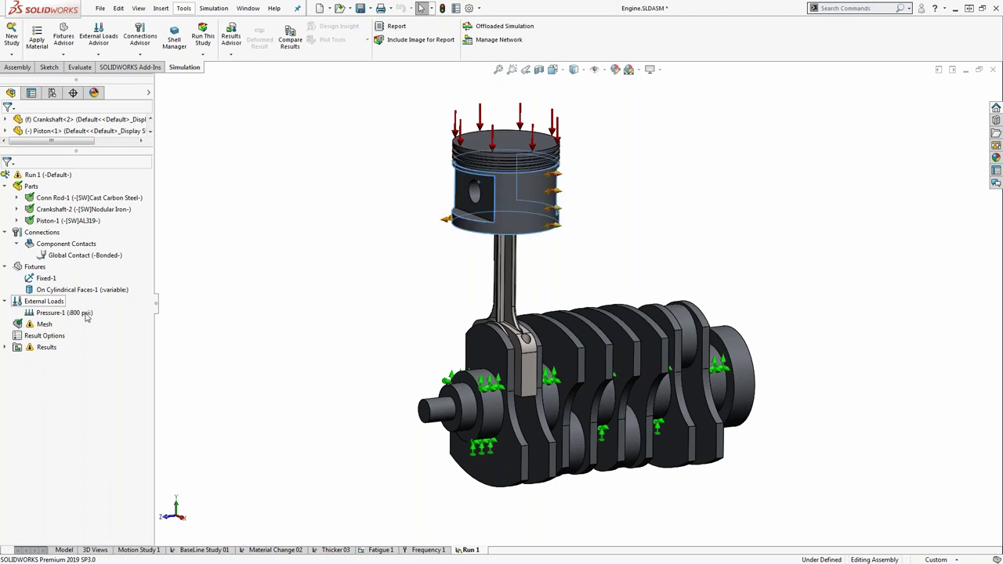
- Mesh the assembly with the curvature-based mesher at the default medium density
right_click(45, 323)
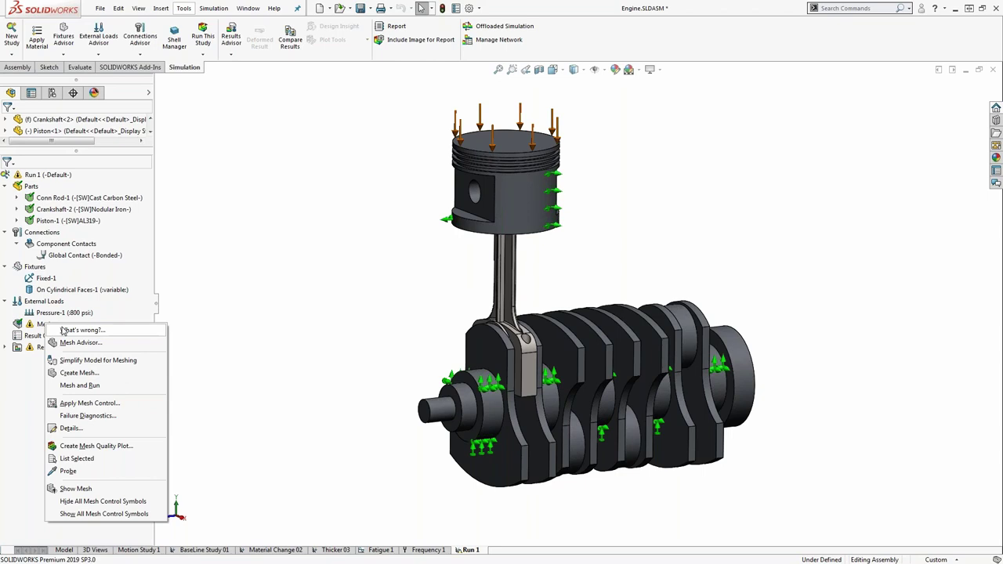
click(217, 328)
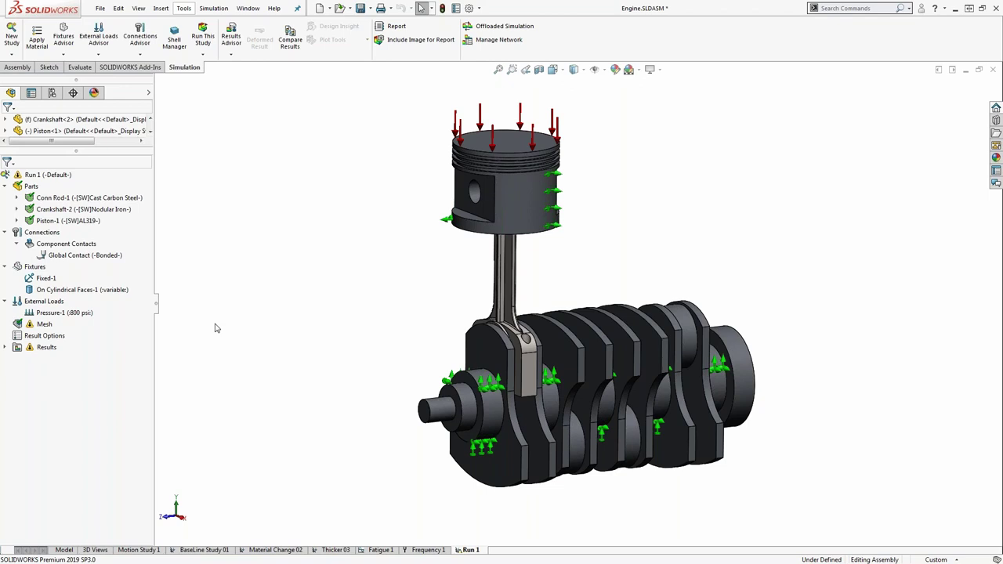
right_click(40, 324)
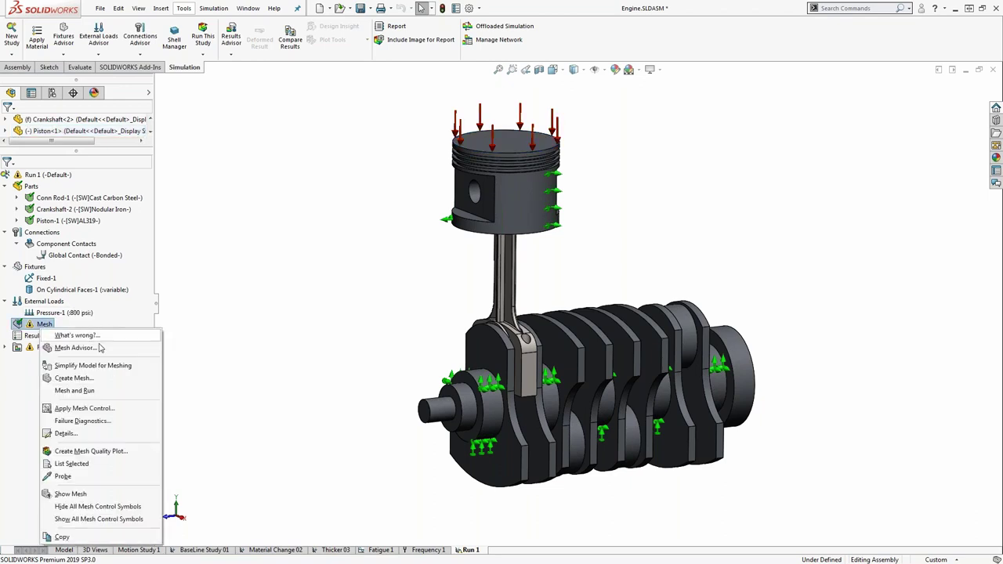
click(88, 379)
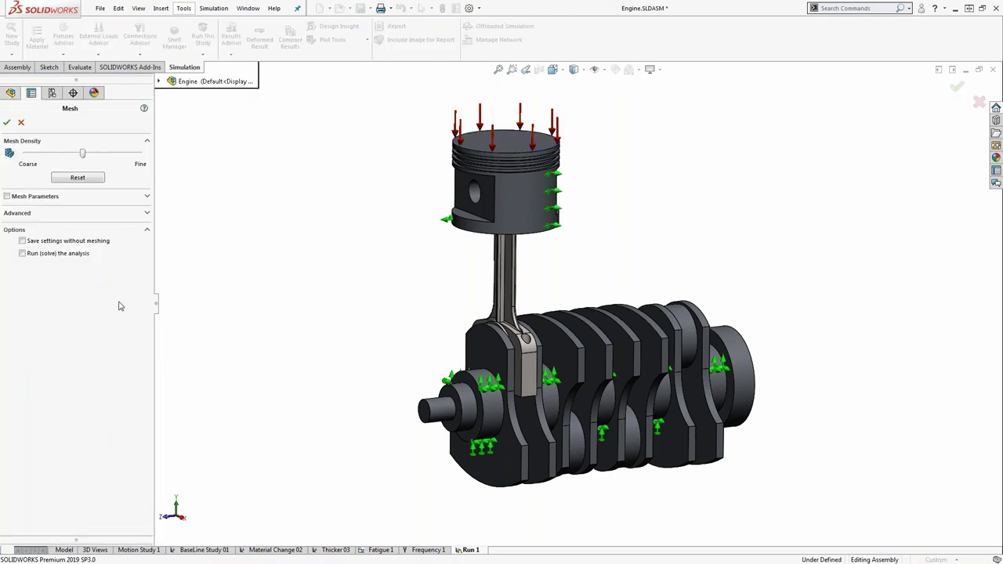
click(52, 198)
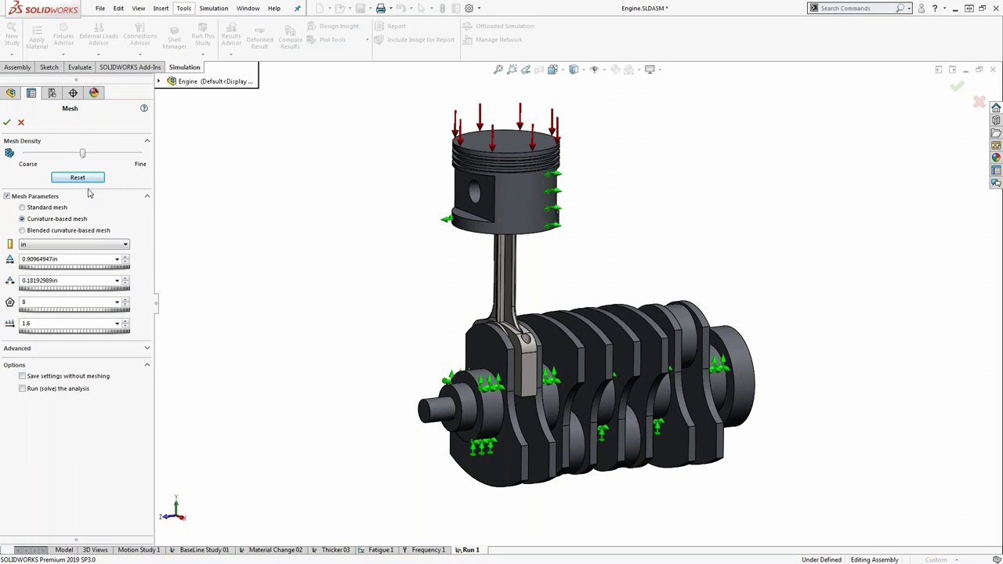
click(7, 123)
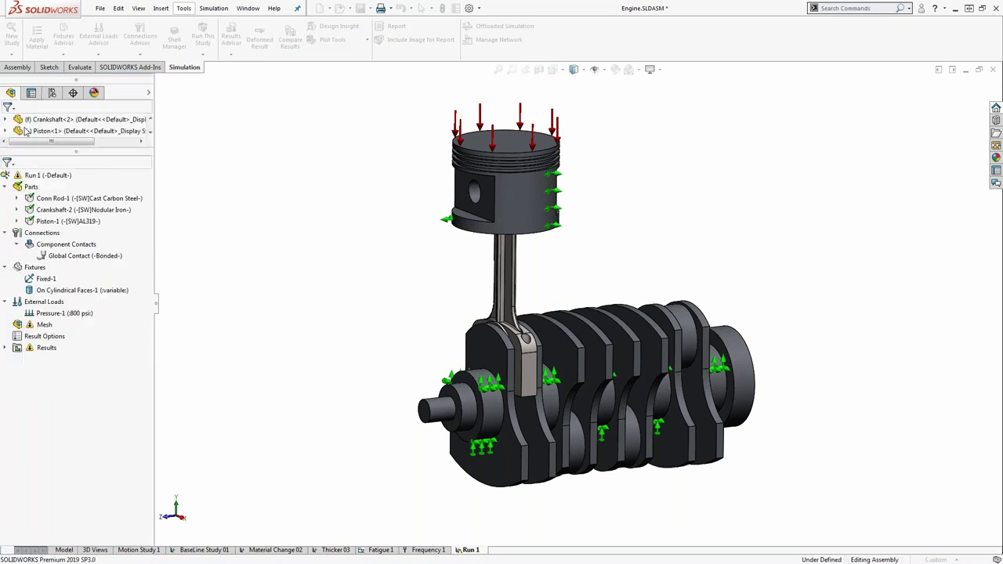
click(26, 131)
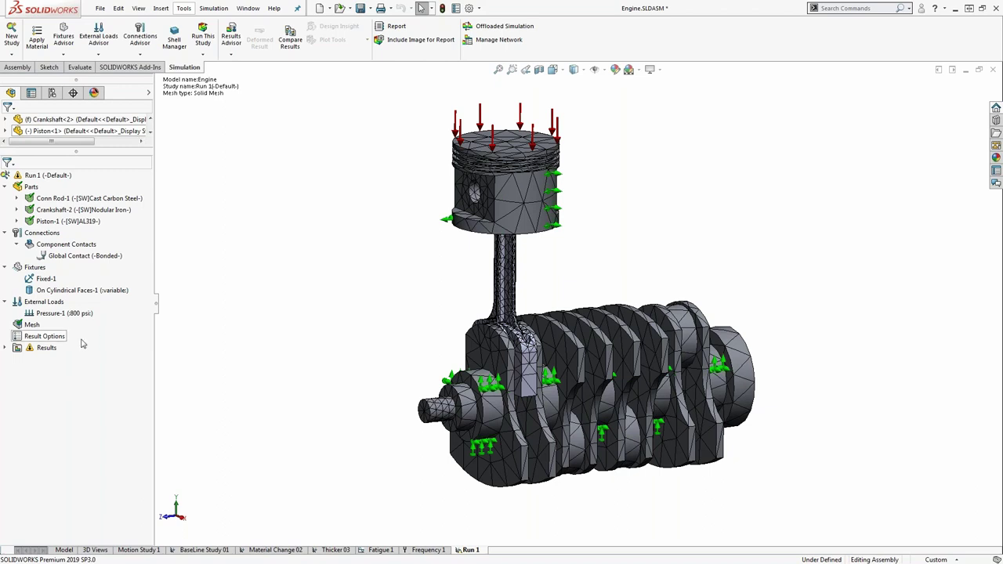
- Solve the meshed Run 1 static study
right_click(34, 325)
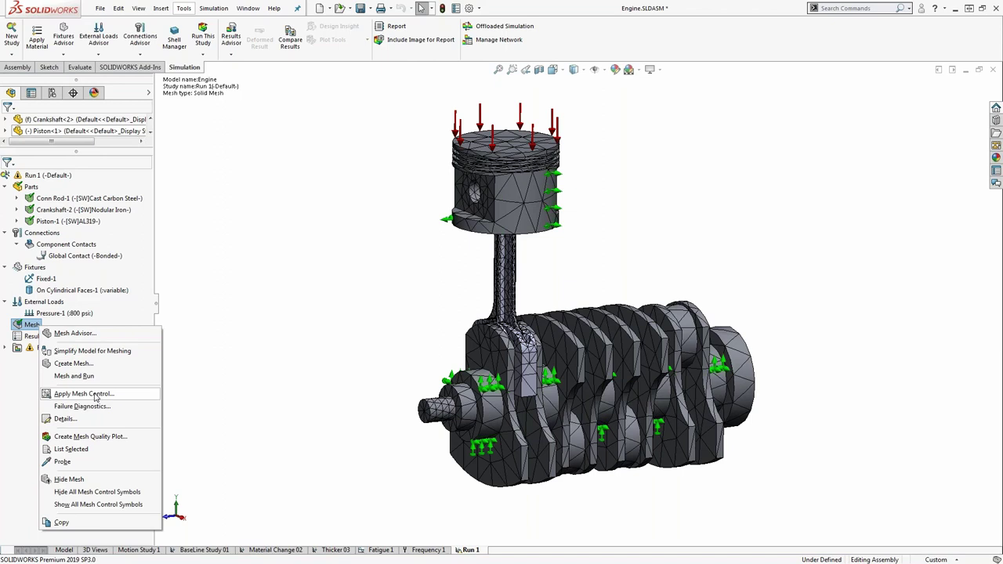
click(218, 380)
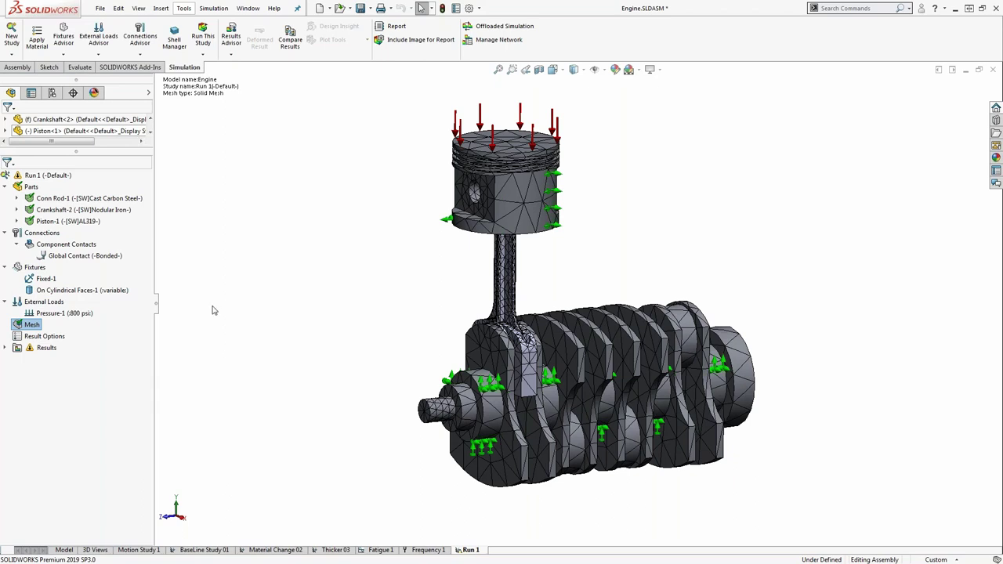
click(203, 39)
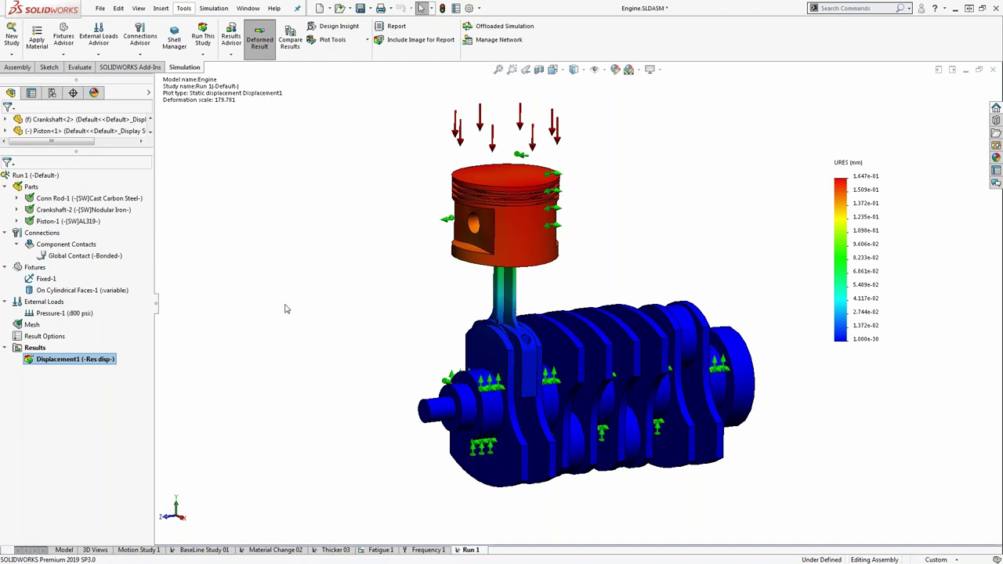
- Animate the resultant displacement plot to examine the deformation, and close the animation
right_click(75, 363)
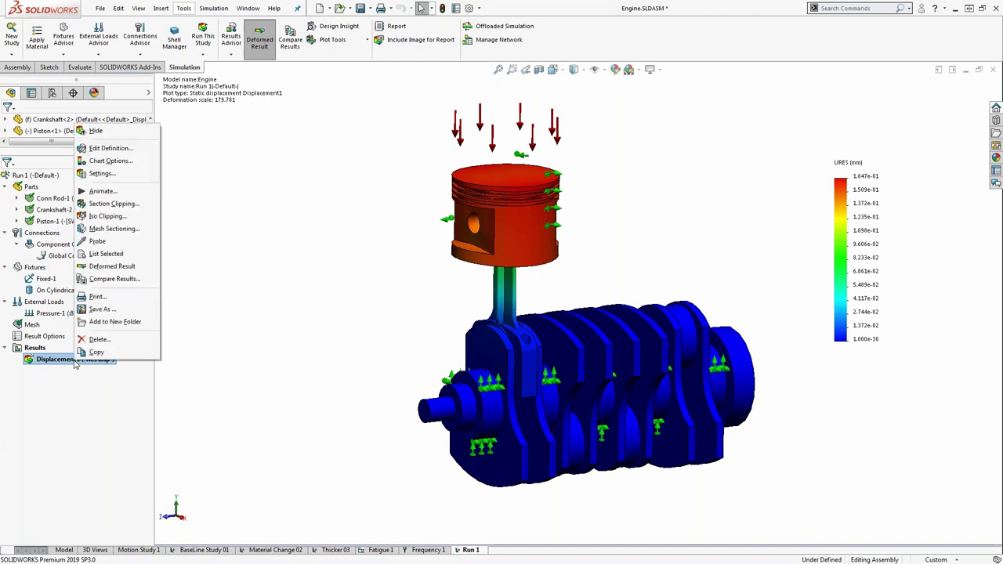
click(102, 191)
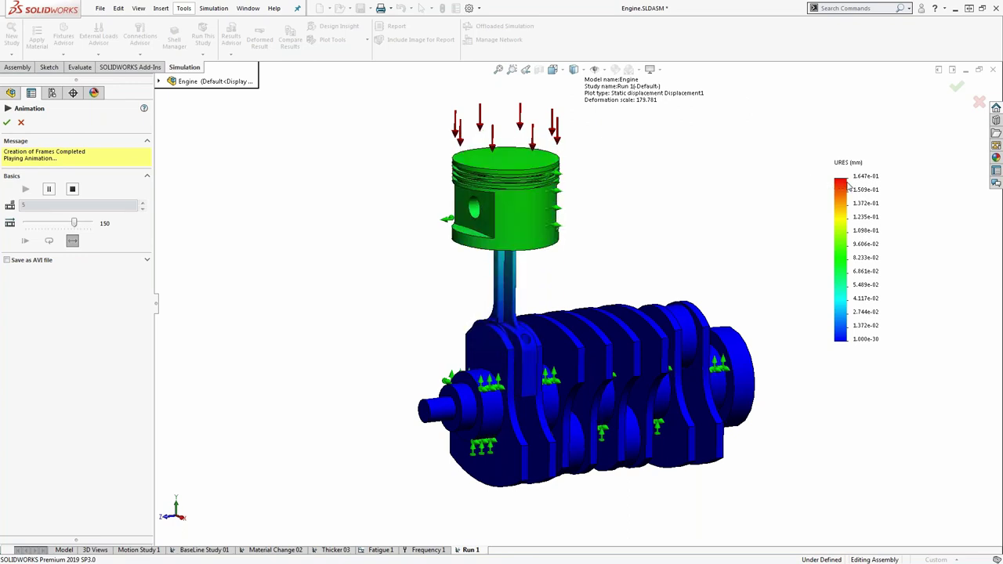
click(21, 124)
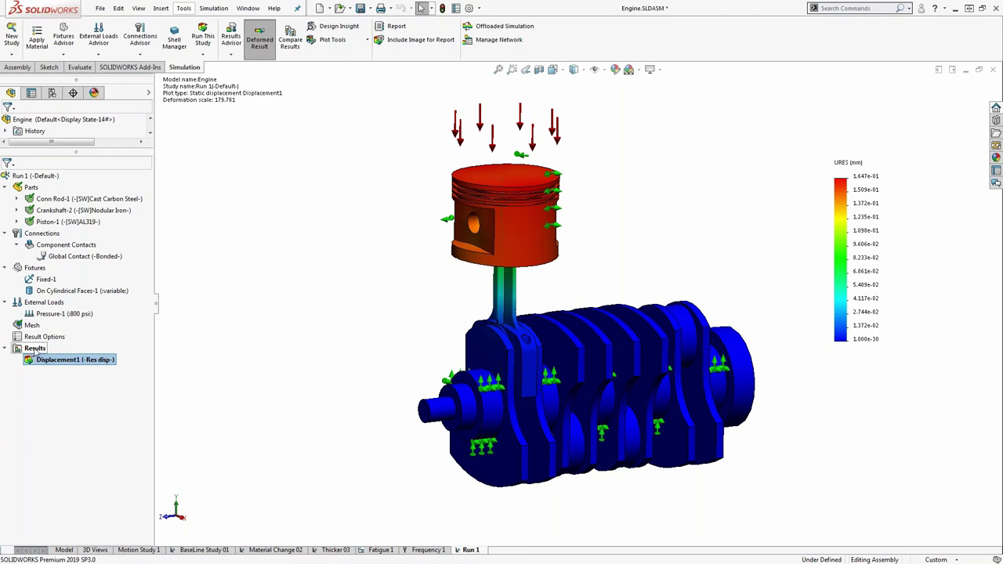
- Define a von Mises stress plot for Run 1 in N/mm^2 (MPa) with the automatic deformed shape scale
right_click(35, 349)
key(Escape)
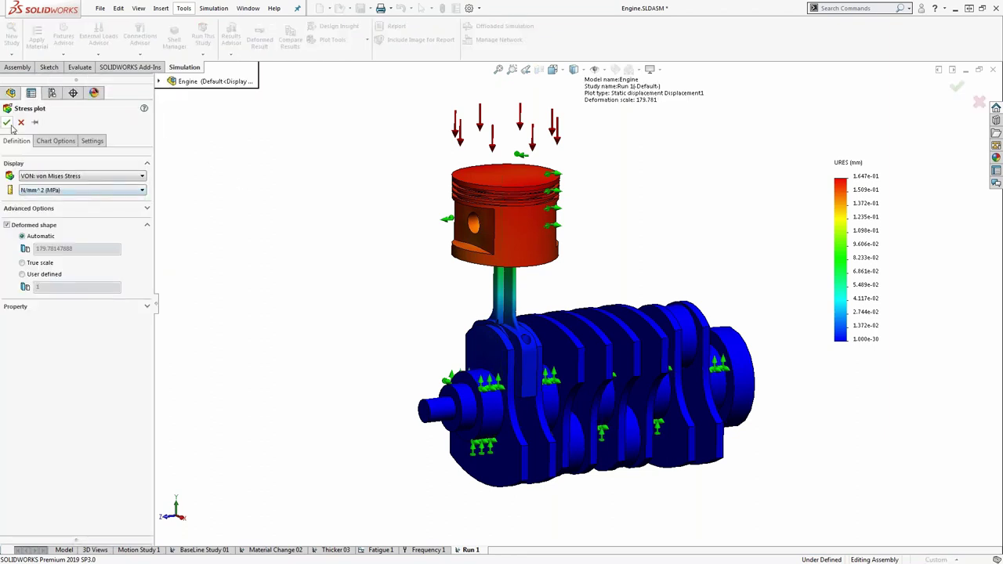
click(78, 177)
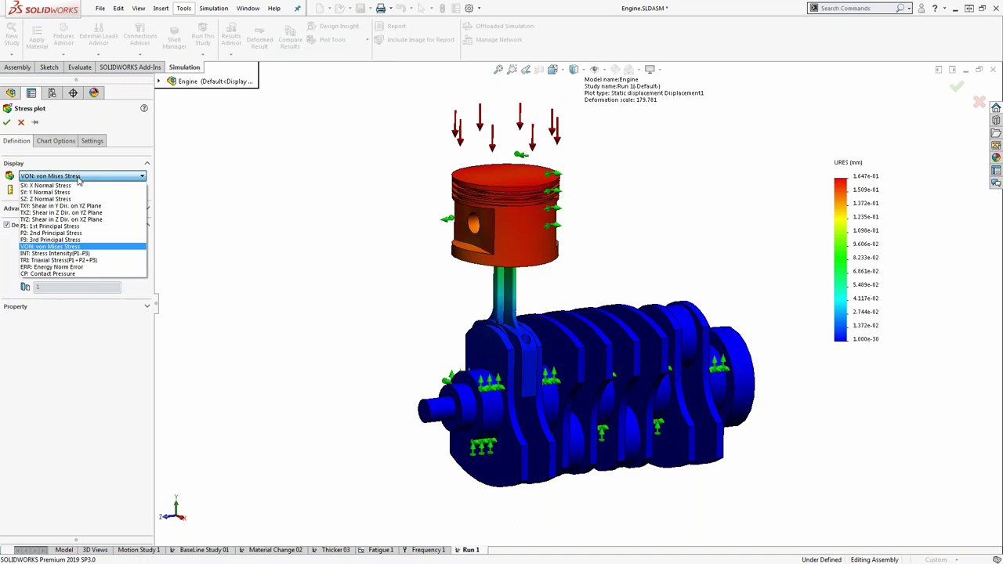
click(78, 179)
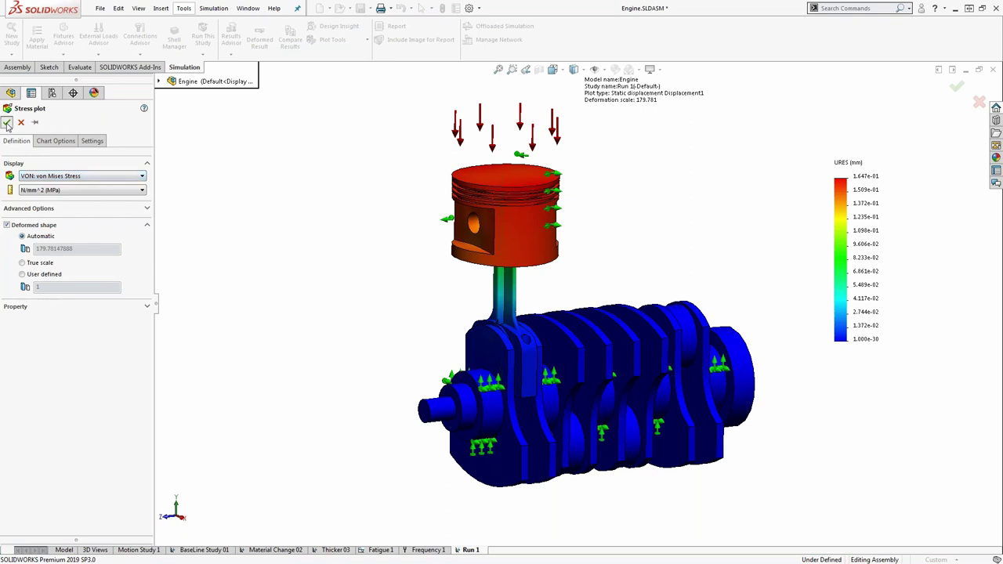
click(7, 123)
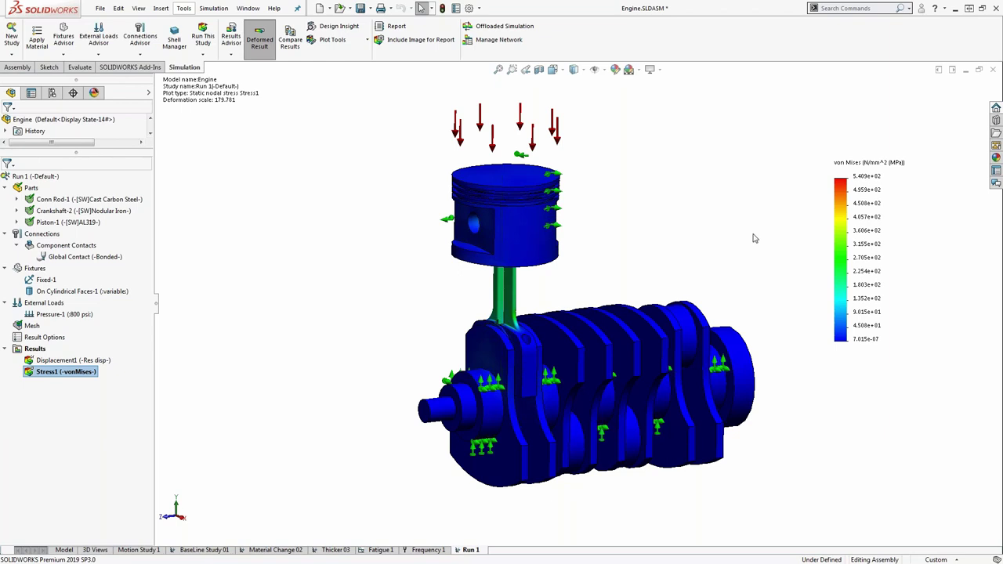
- Check the yield strength of the connecting rod's Cast Carbon Steel in SI N/mm^2 (MPa) units, leaving the material unchanged
right_click(82, 201)
key(Escape)
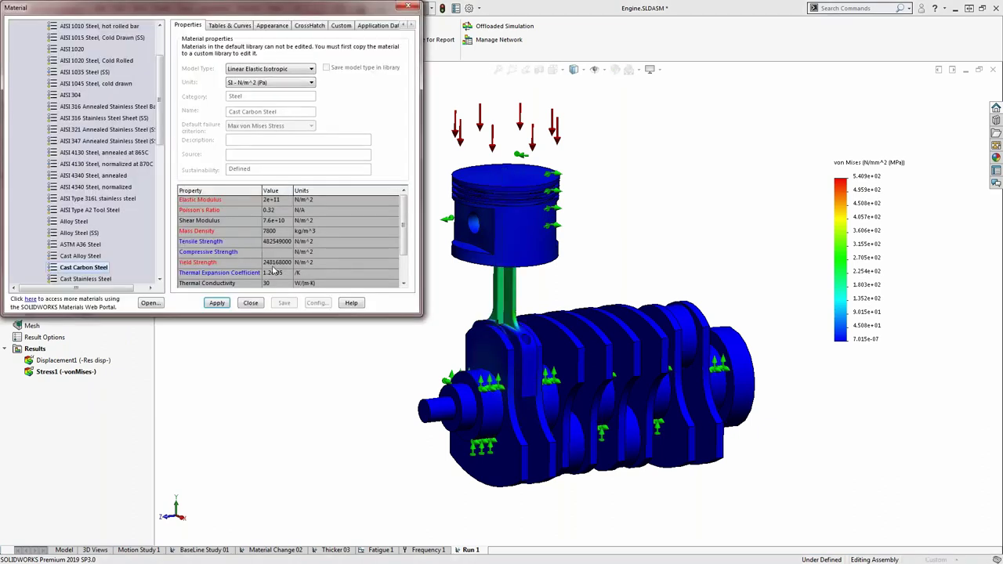
click(278, 83)
click(279, 110)
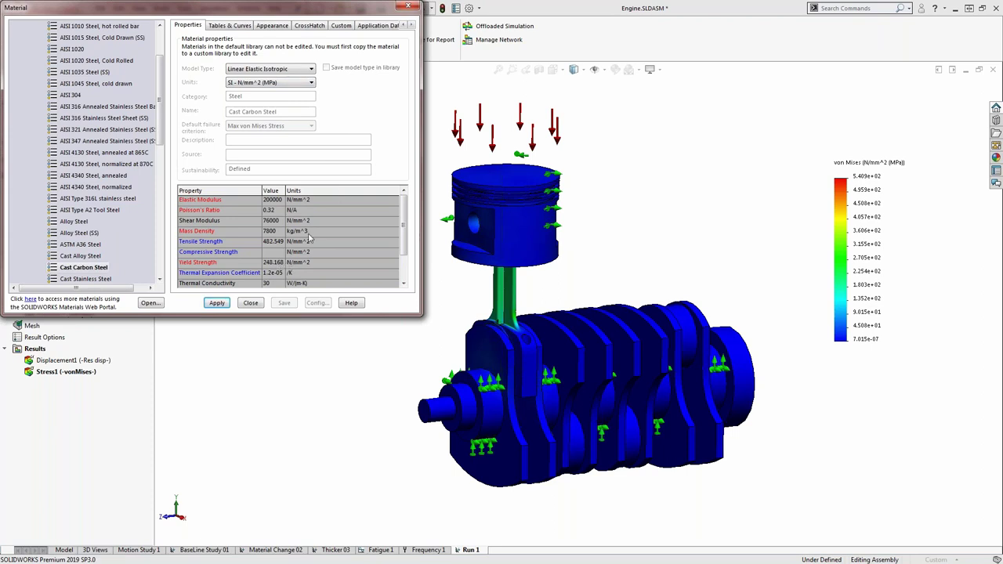
click(721, 261)
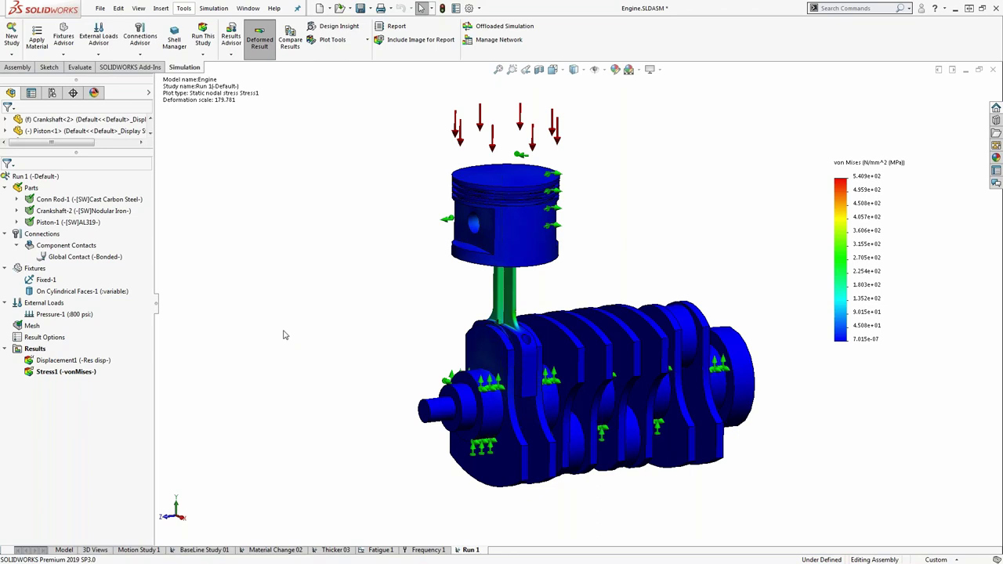
- Add a factor of safety plot with the automatic criterion to Run 1, and highlight the fixed fixture and pressure load
right_click(35, 350)
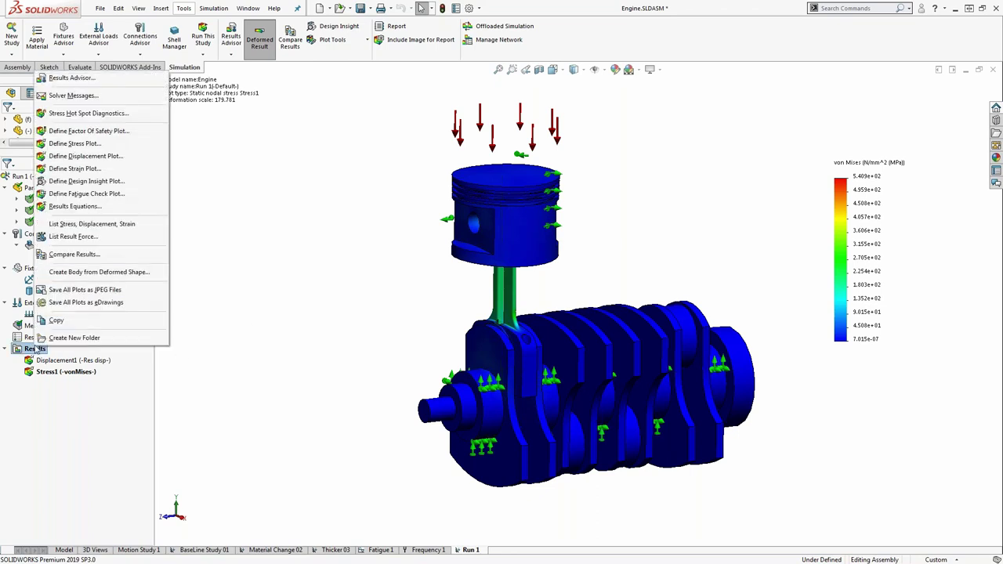
click(88, 131)
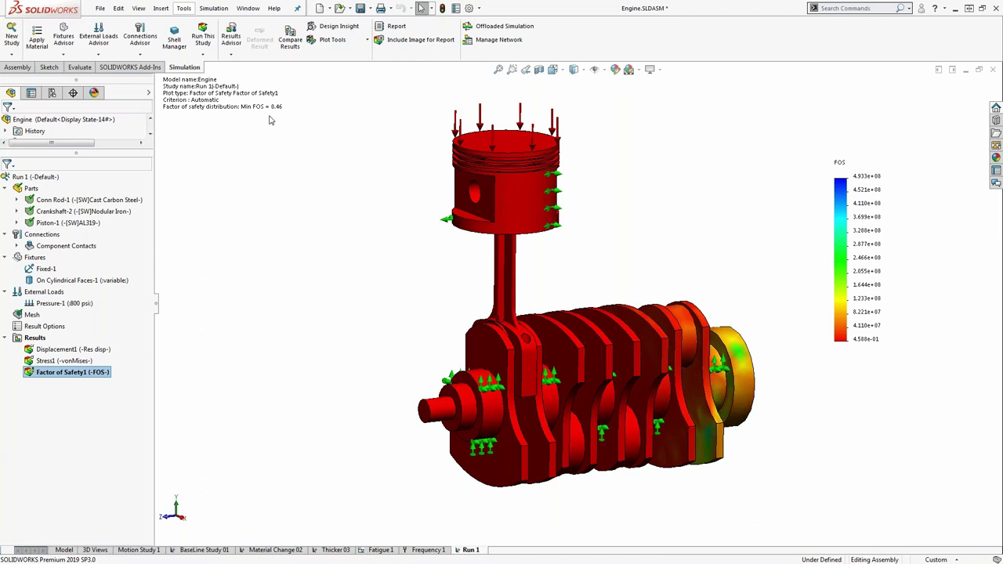
click(47, 269)
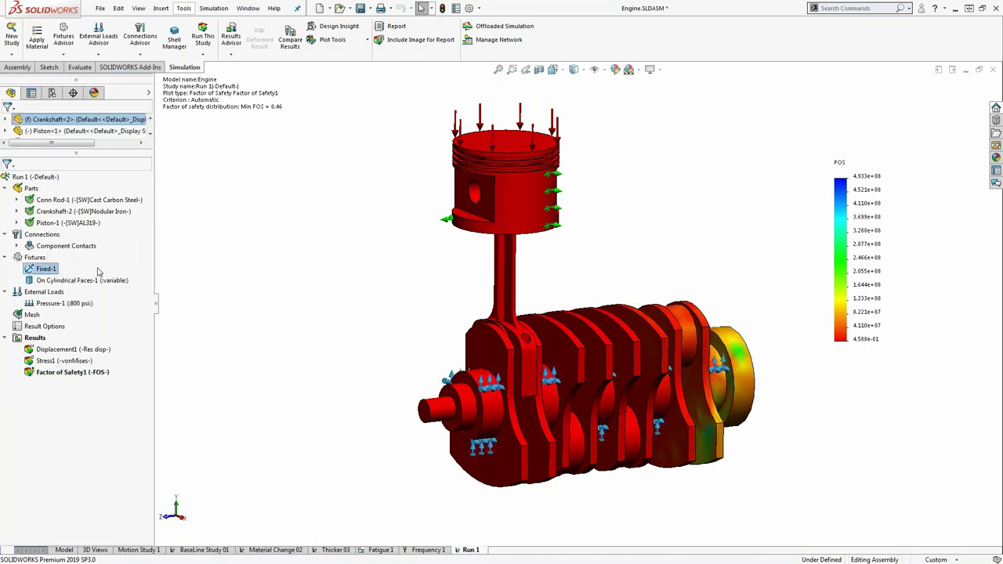
click(50, 305)
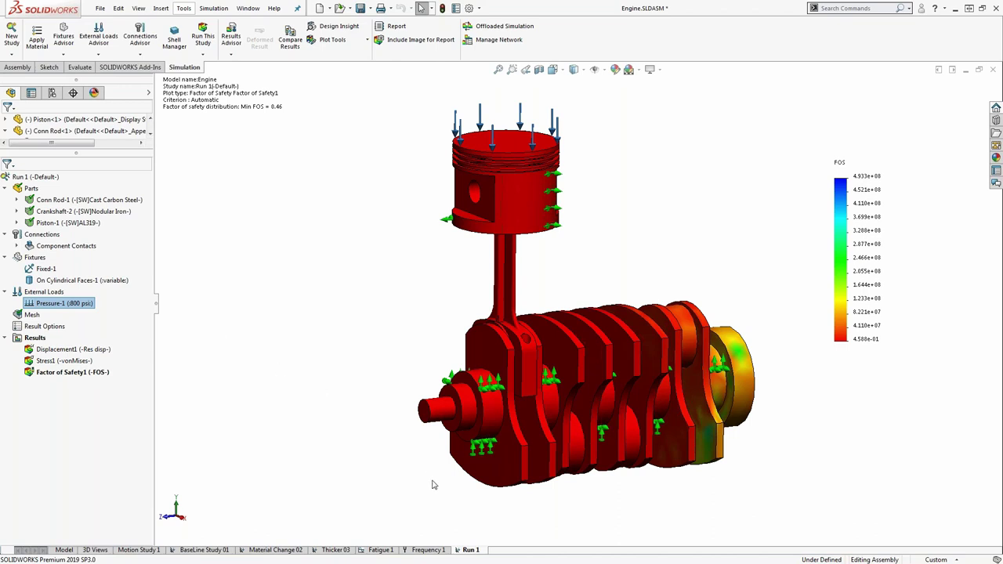
- Copy the Run 1 study as a static study named Run 2 in the Default configuration, and list its parts
right_click(471, 550)
key(Escape)
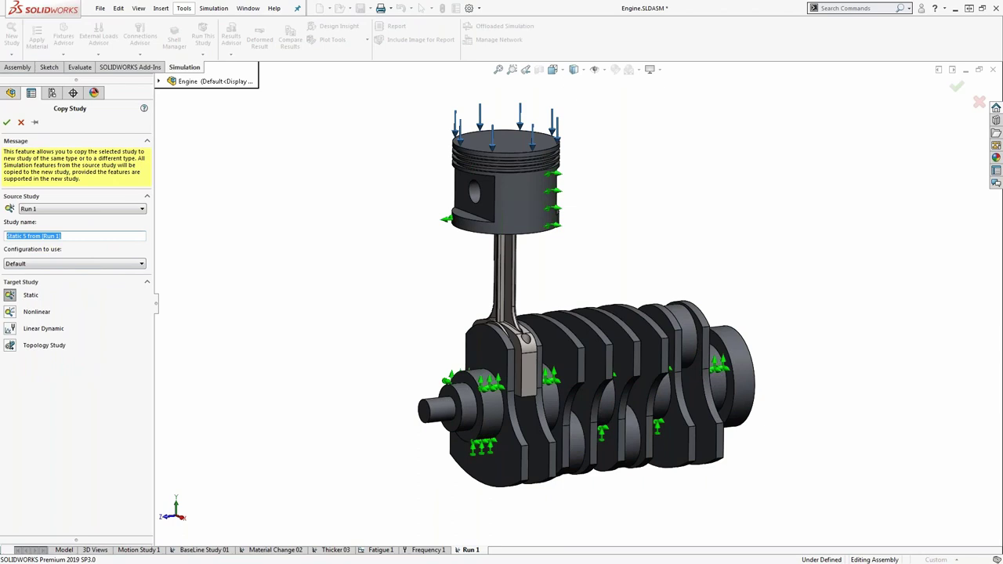
text(Run 2)
click(6, 123)
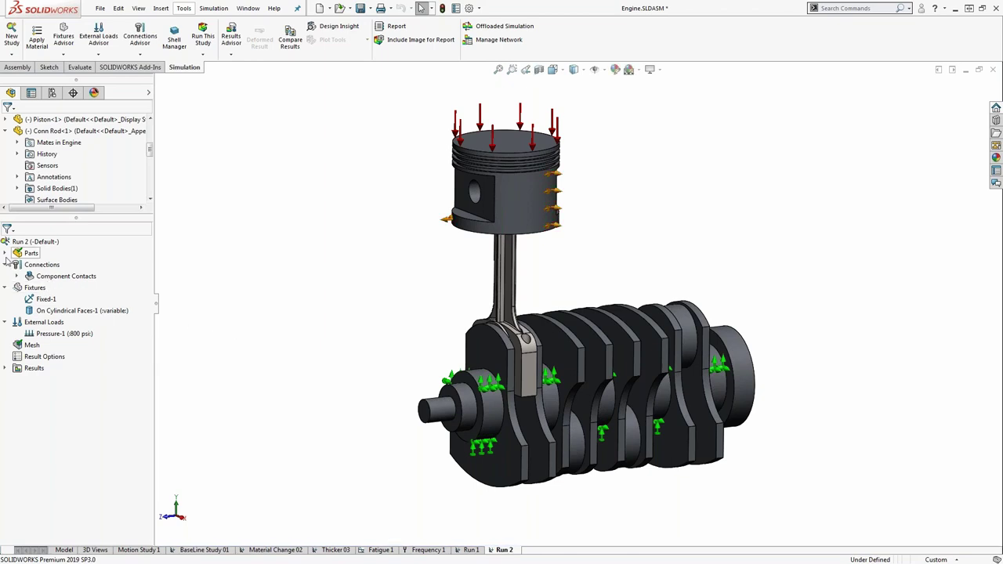
click(5, 255)
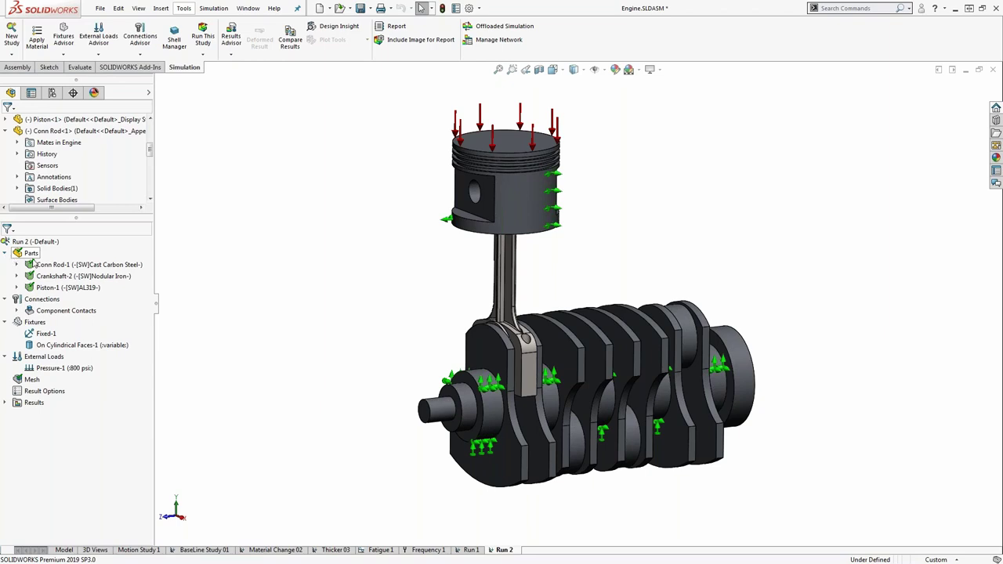
click(109, 278)
click(101, 265)
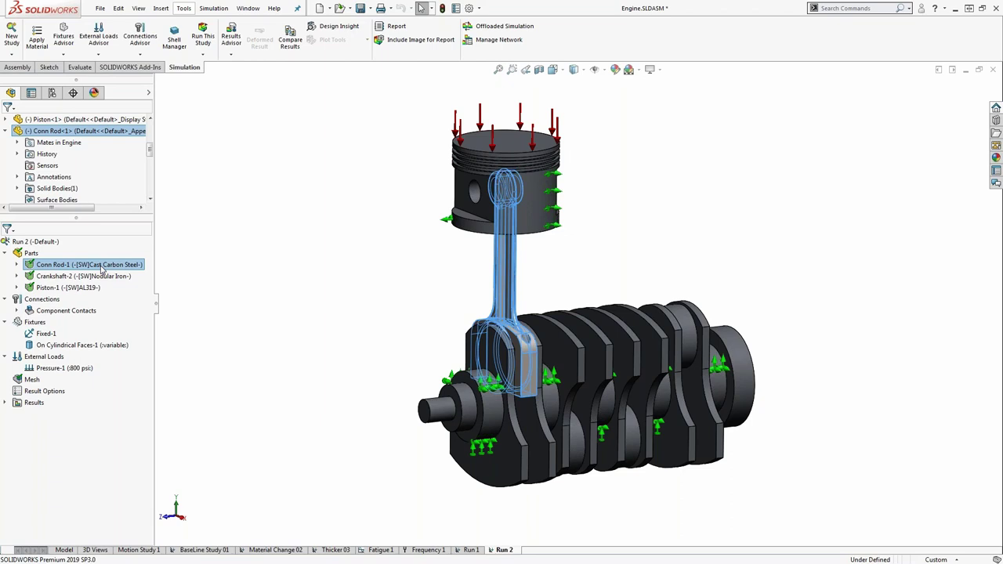
right_click(101, 269)
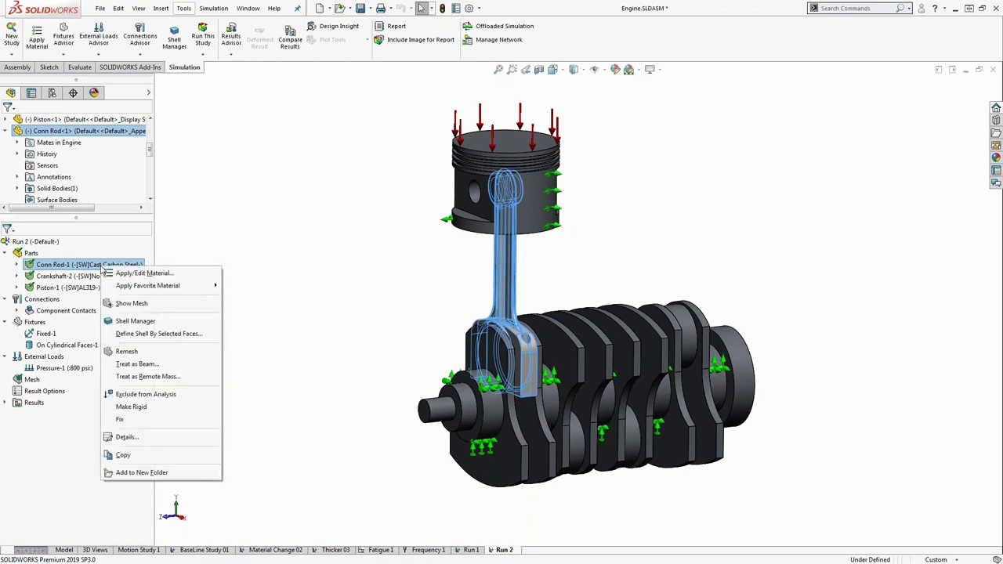
click(130, 279)
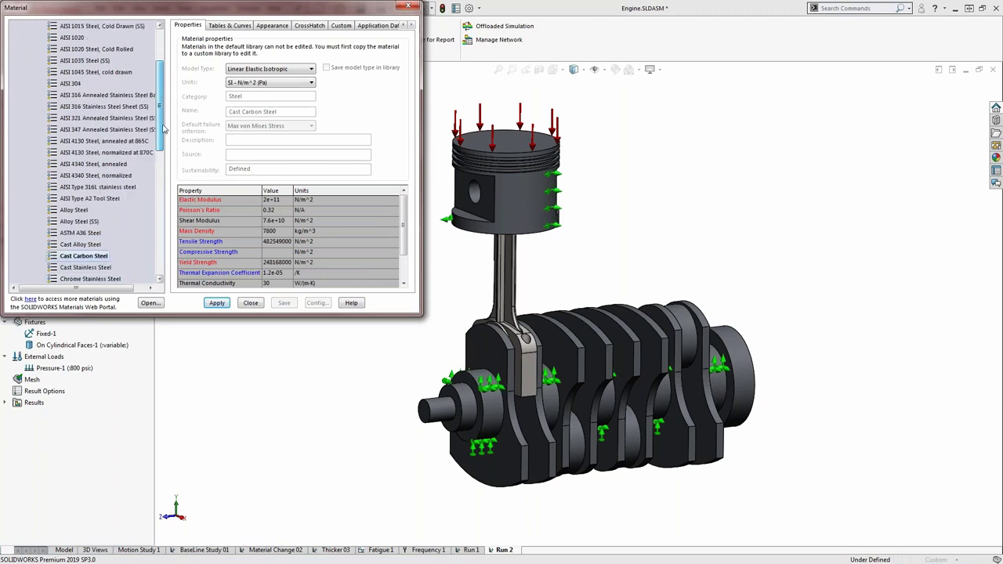
drag(160, 129, 163, 259)
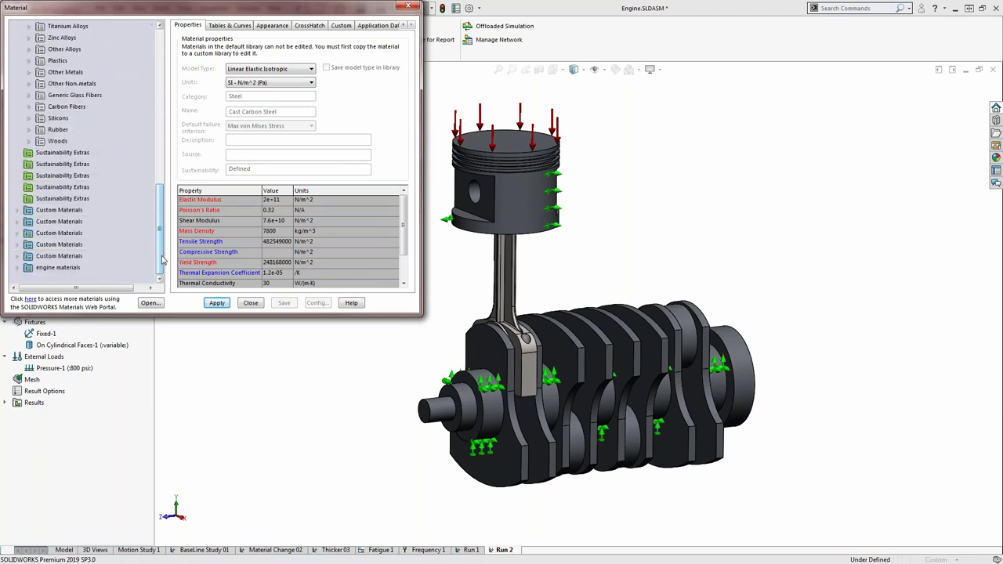
click(18, 268)
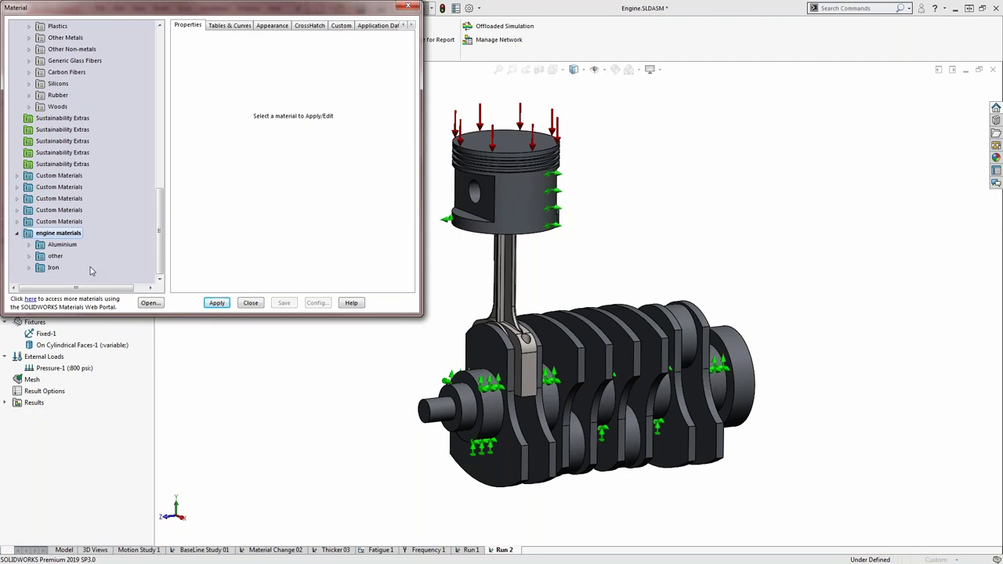
click(30, 256)
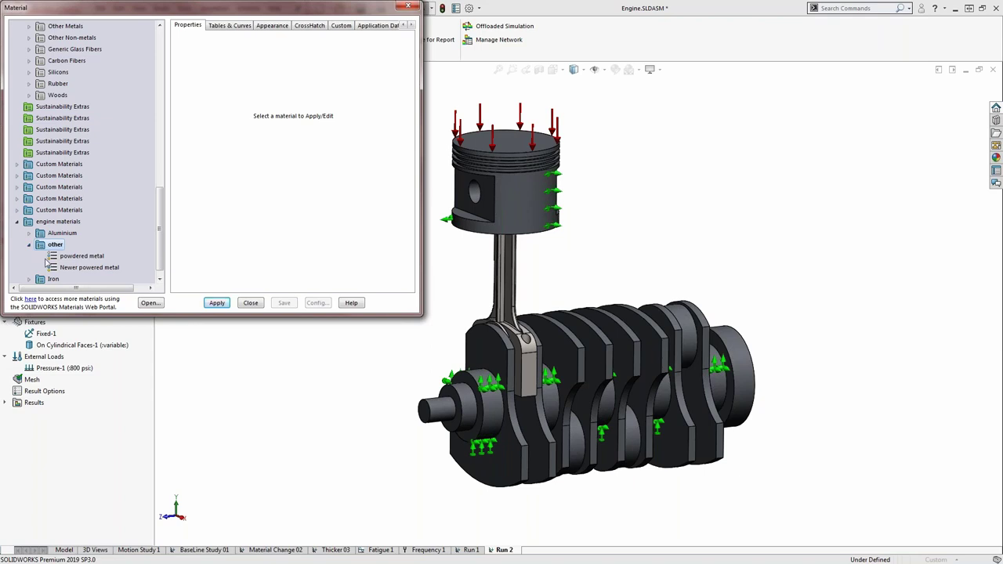
click(249, 303)
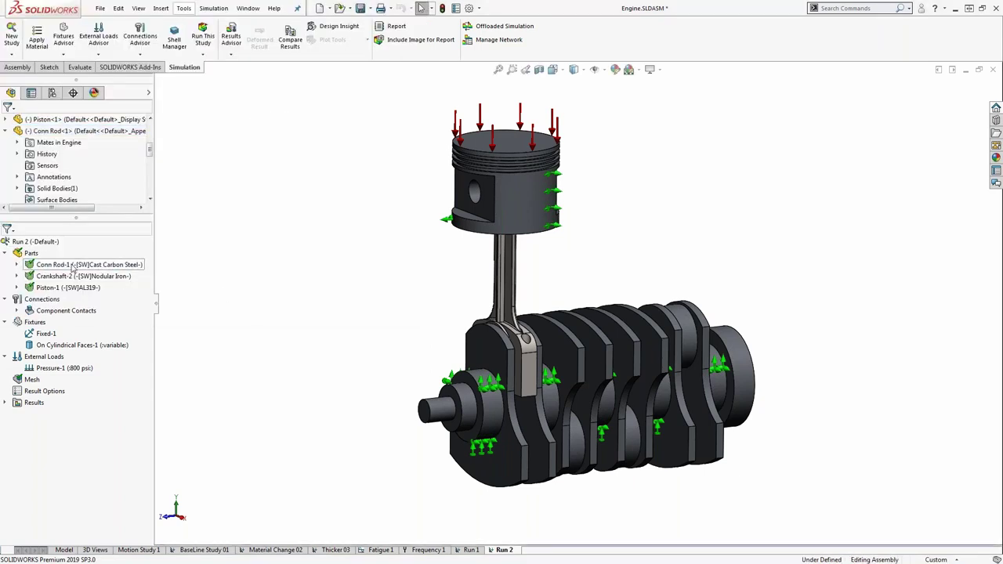
- Apply the Newer powered metal material from the engine materials library to the connecting rod, with units of SI N/mm^2 (MPa)
right_click(73, 267)
click(110, 271)
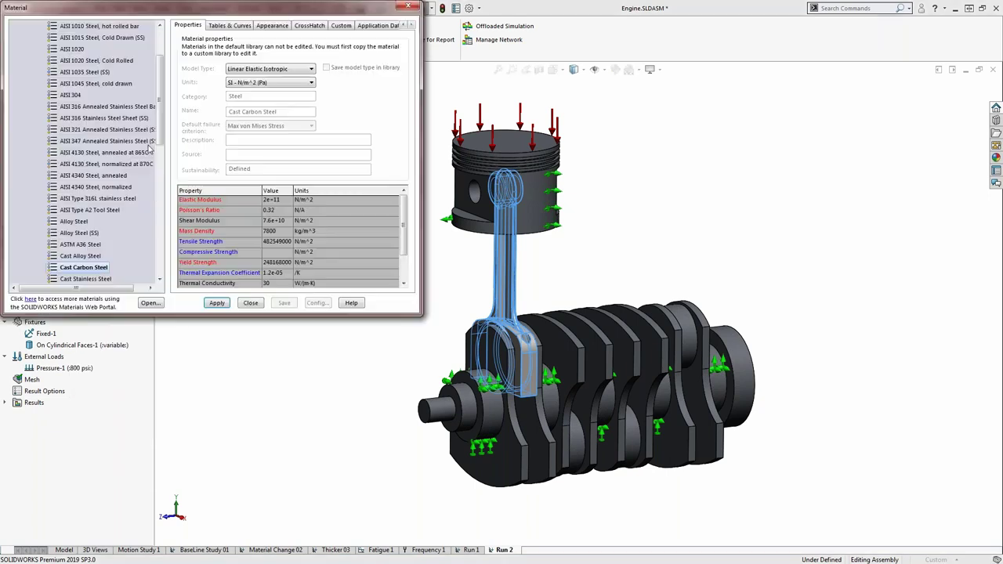
scroll(152, 172, down, 12)
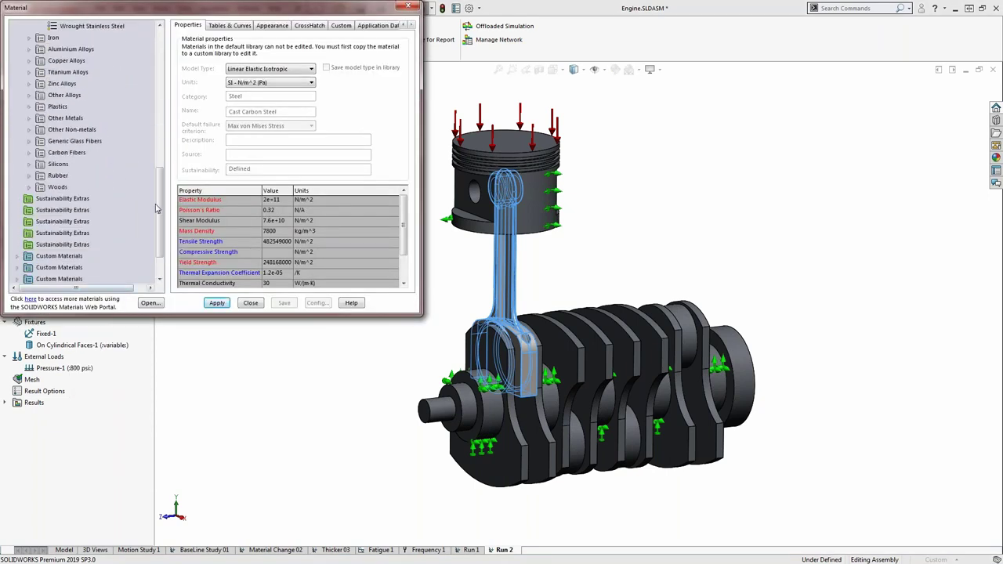
scroll(156, 208, down, 2)
double_click(27, 270)
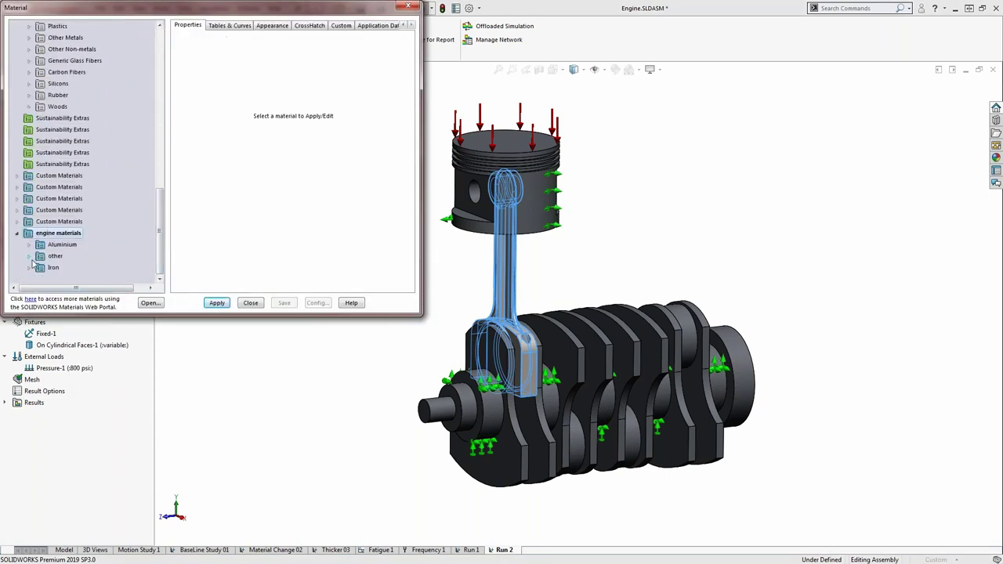
click(30, 257)
click(83, 269)
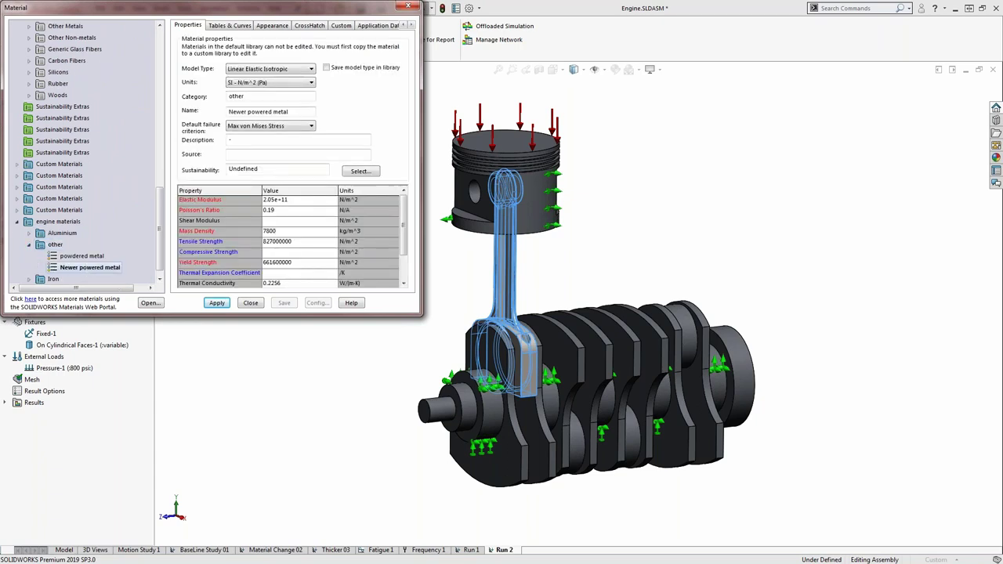
click(274, 84)
click(274, 113)
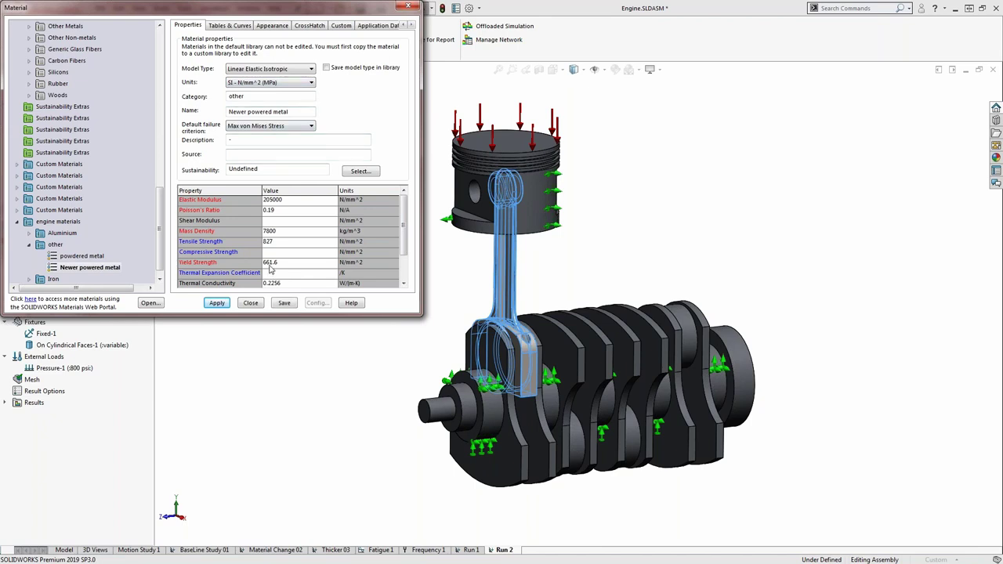
click(218, 304)
click(262, 314)
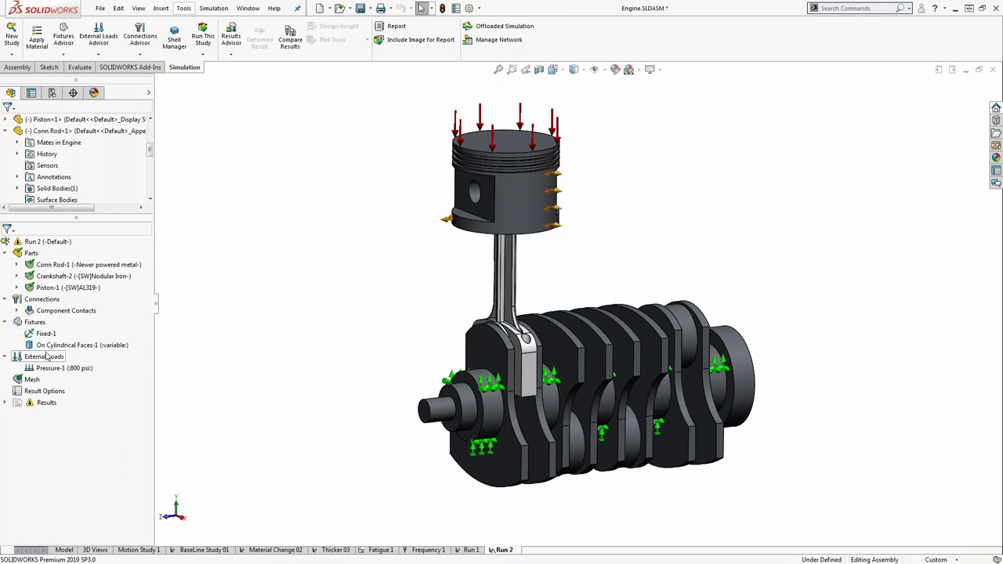
- Solve the Run 2 study and display its factor of safety plot
right_click(50, 244)
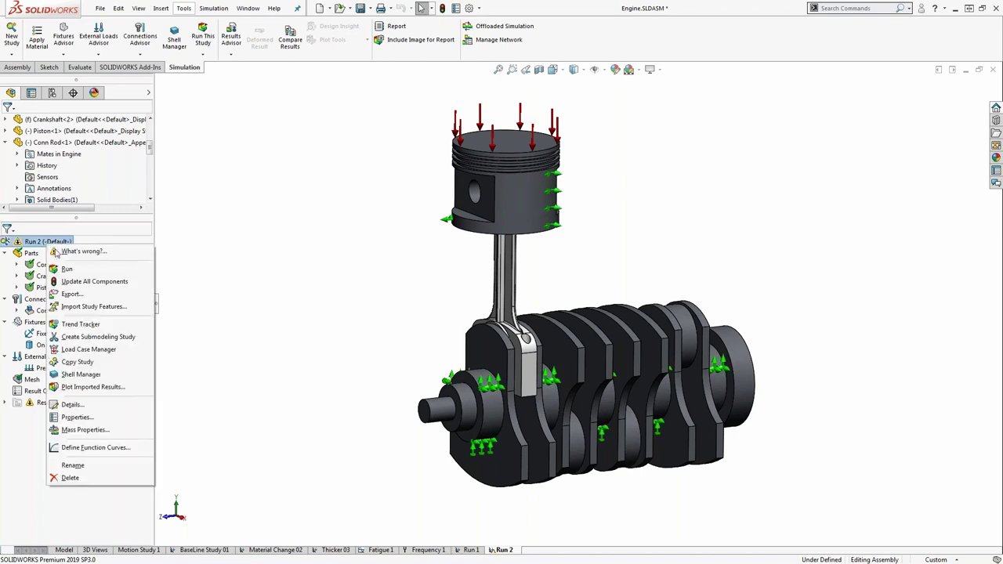
click(67, 269)
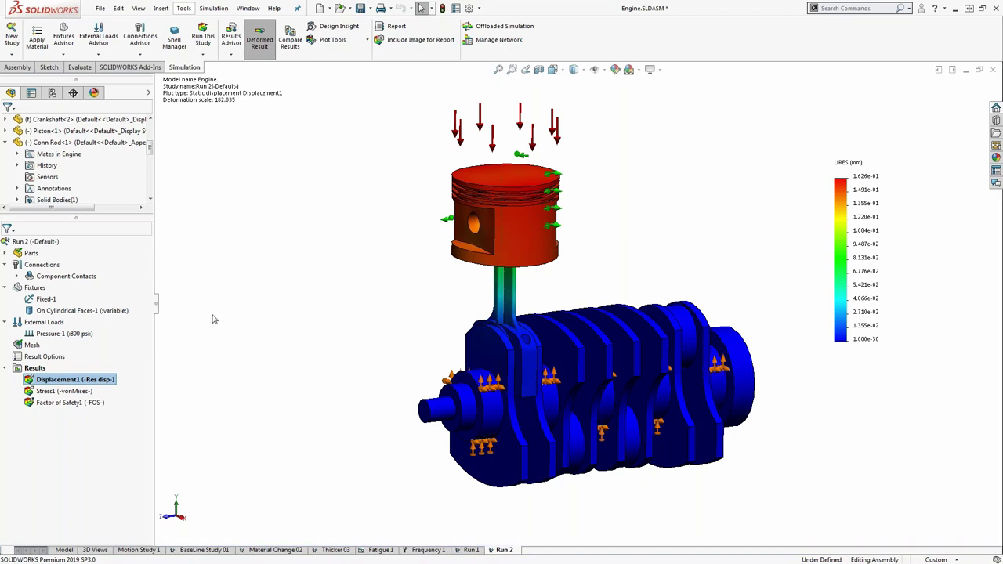
click(64, 402)
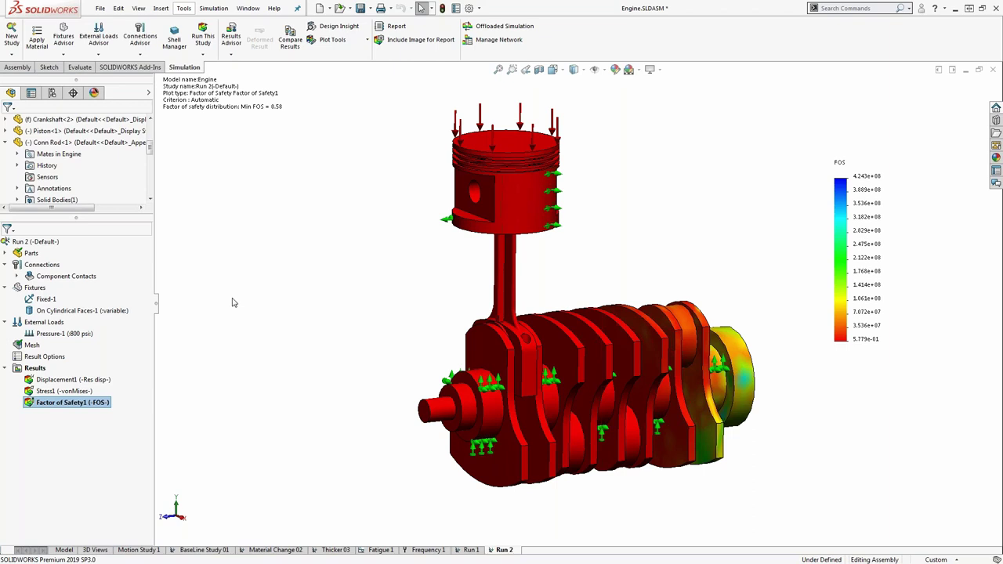
scroll(79, 165, down, 1)
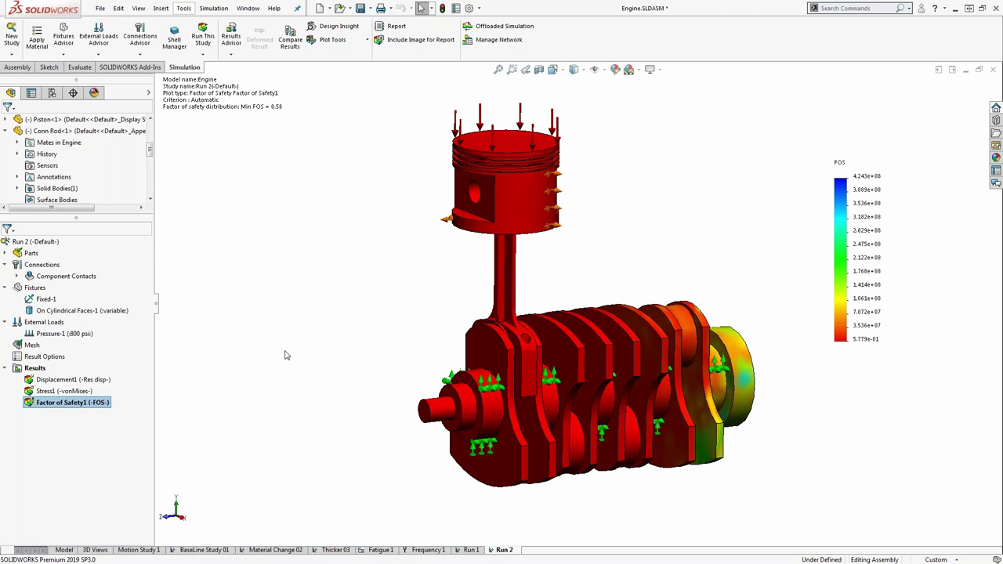
- Return to the assembly model, open the connecting rod part on its own and show its feature tree
click(71, 551)
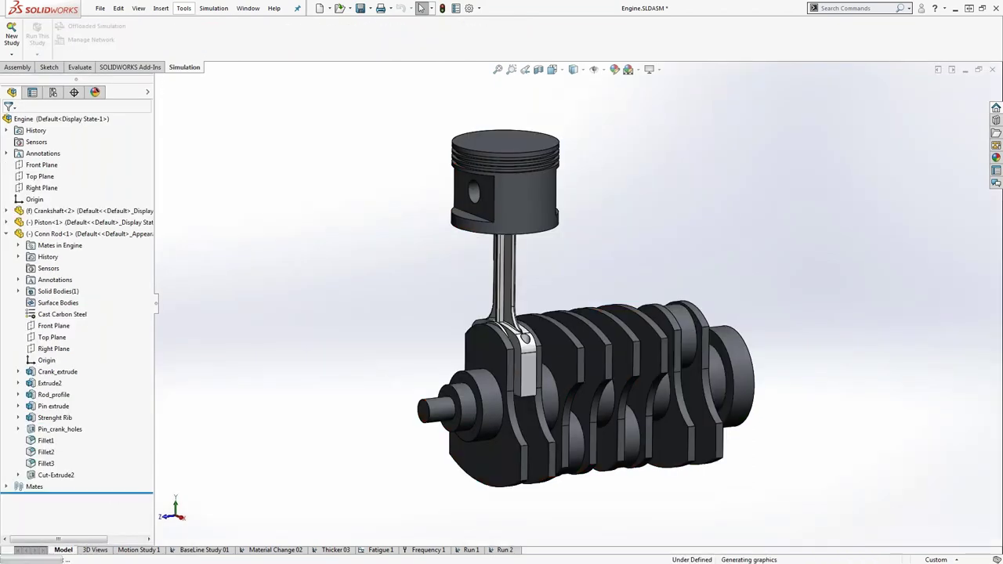
right_click(510, 295)
click(507, 146)
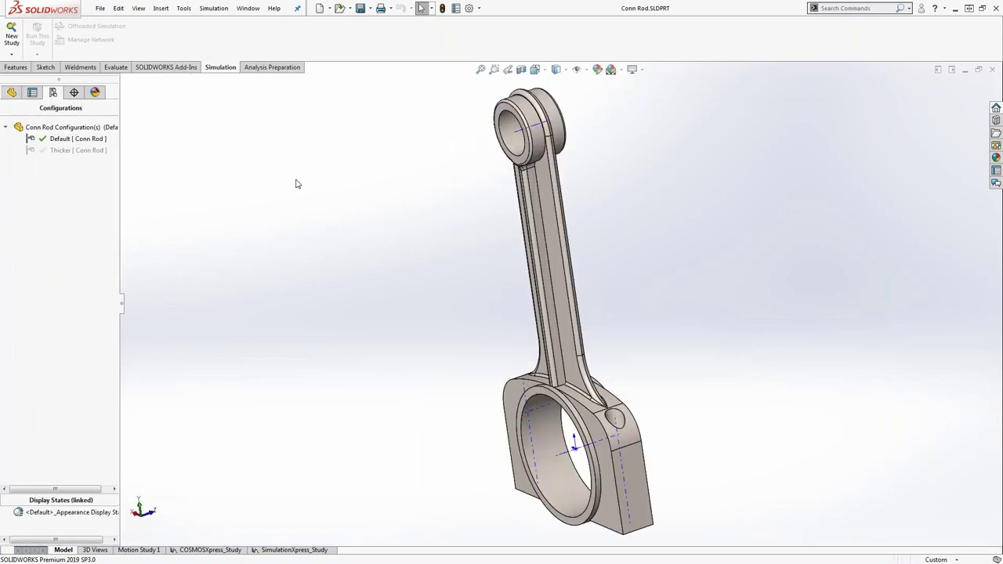
middle_drag(376, 219, 376, 196)
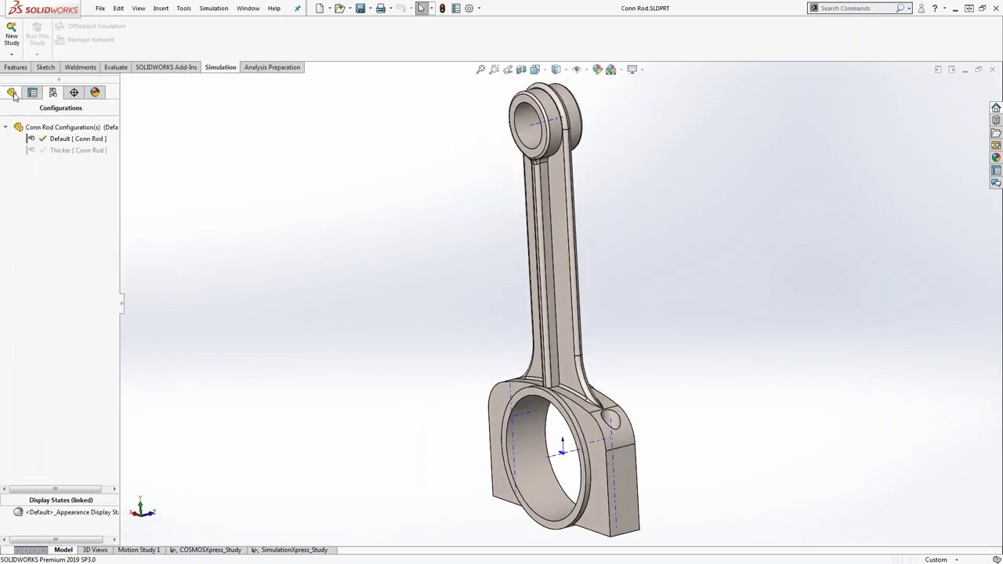
click(12, 93)
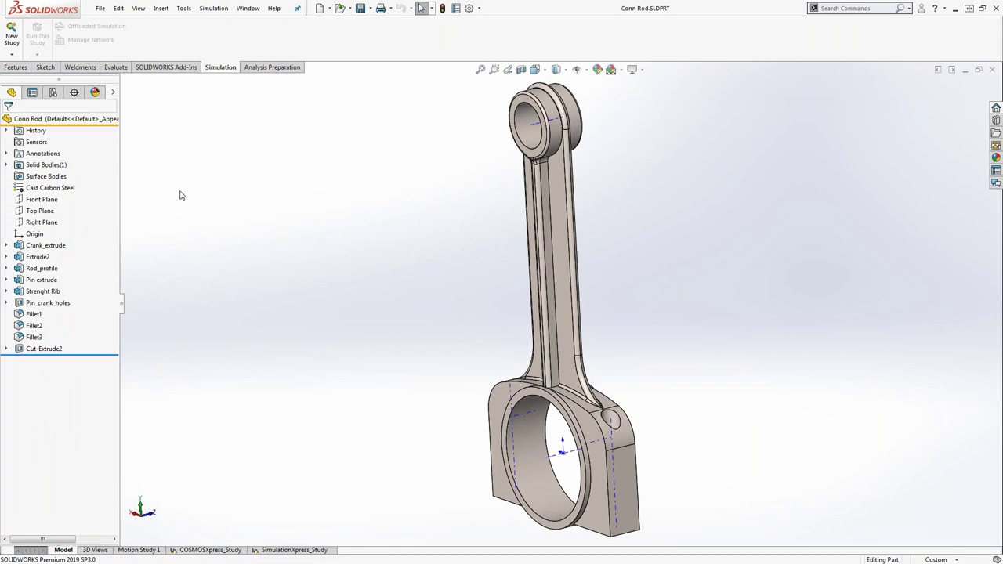
- Add a configuration named Thicker 2 to the connecting rod part
click(53, 92)
right_click(55, 129)
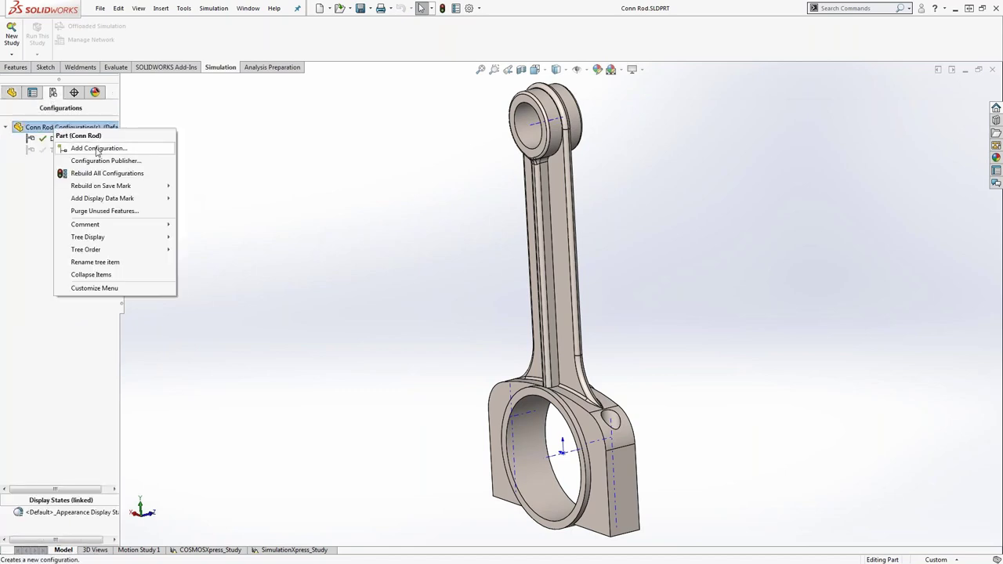
click(98, 148)
click(35, 163)
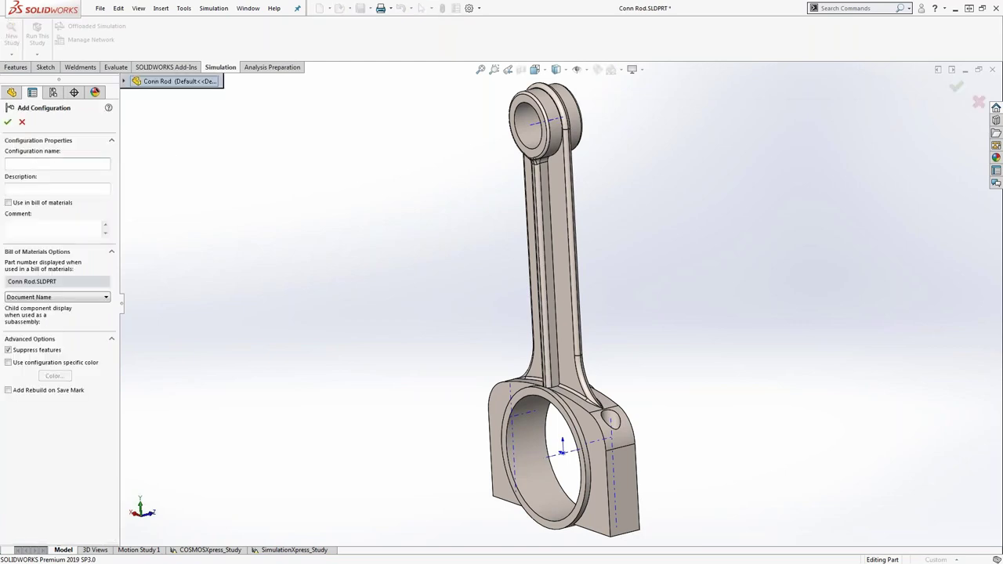
text(Thicker 2)
click(8, 123)
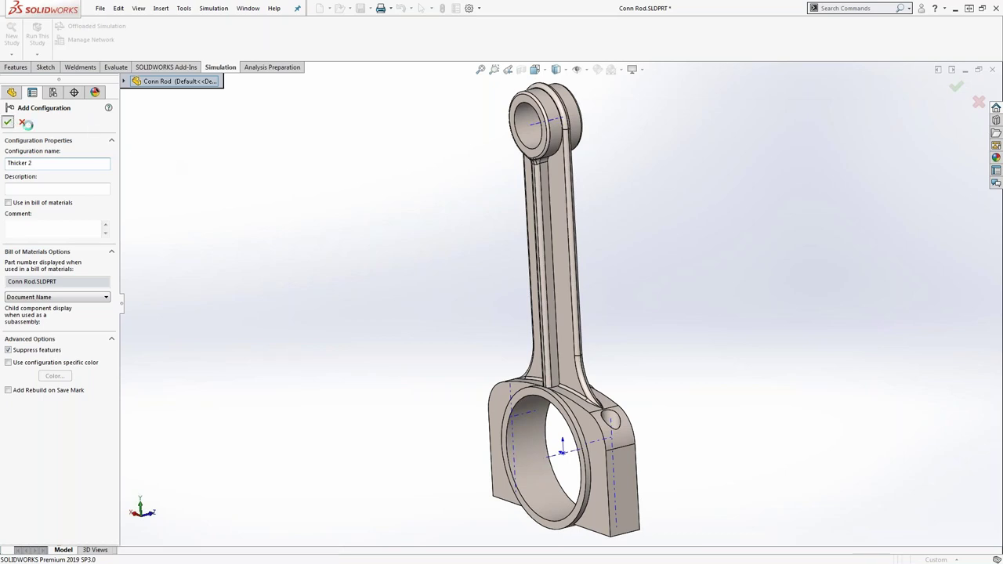
- Set the mid-plane depth of the Rod_profile extrusion to 7.5 mm for the Thicker 2 configuration only, and list the part's configurations
click(12, 91)
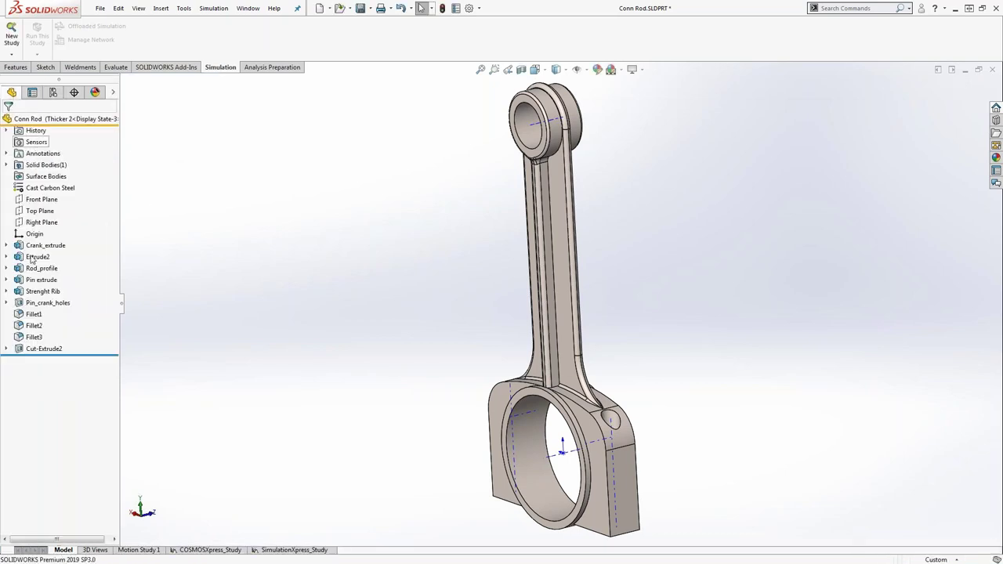
click(39, 270)
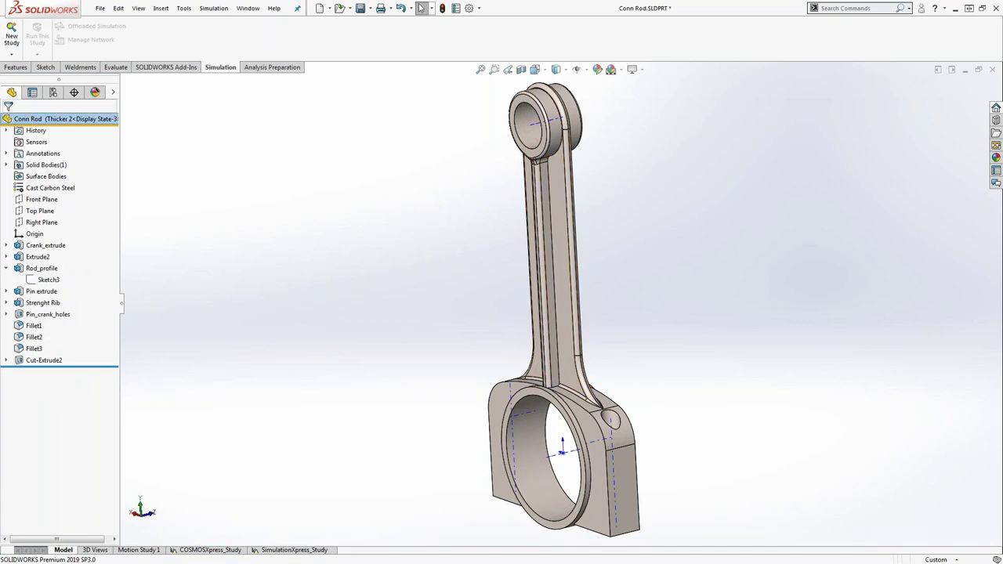
mouse_move(282, 289)
middle_down()
mouse_move(240, 287)
mouse_move(266, 294)
middle_up()
right_click(44, 270)
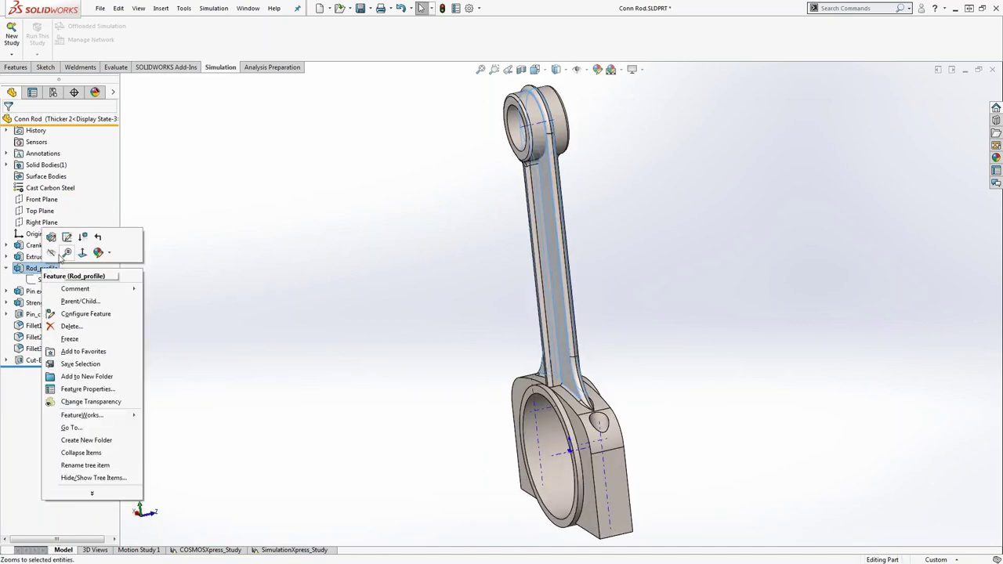
click(52, 238)
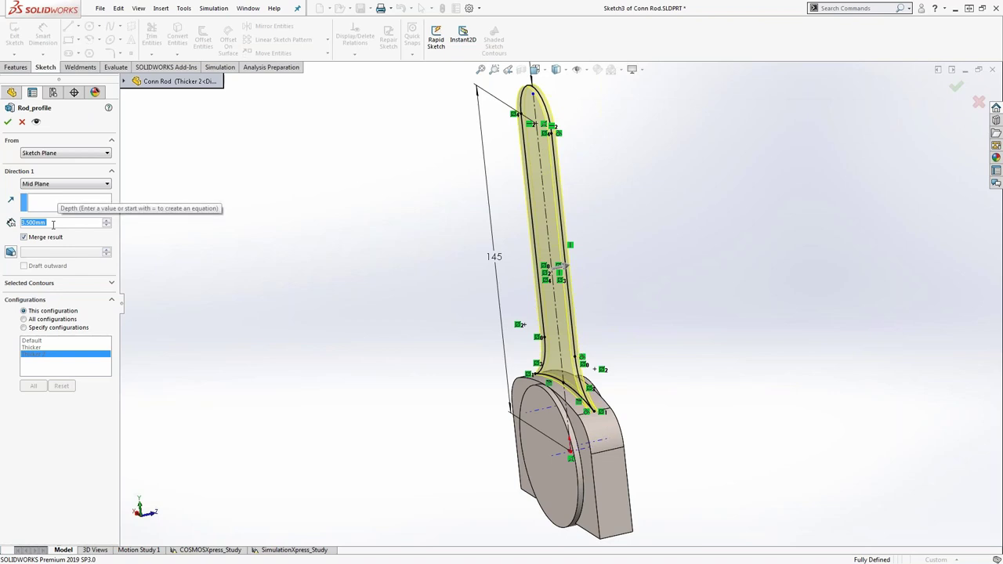
text(7.5)
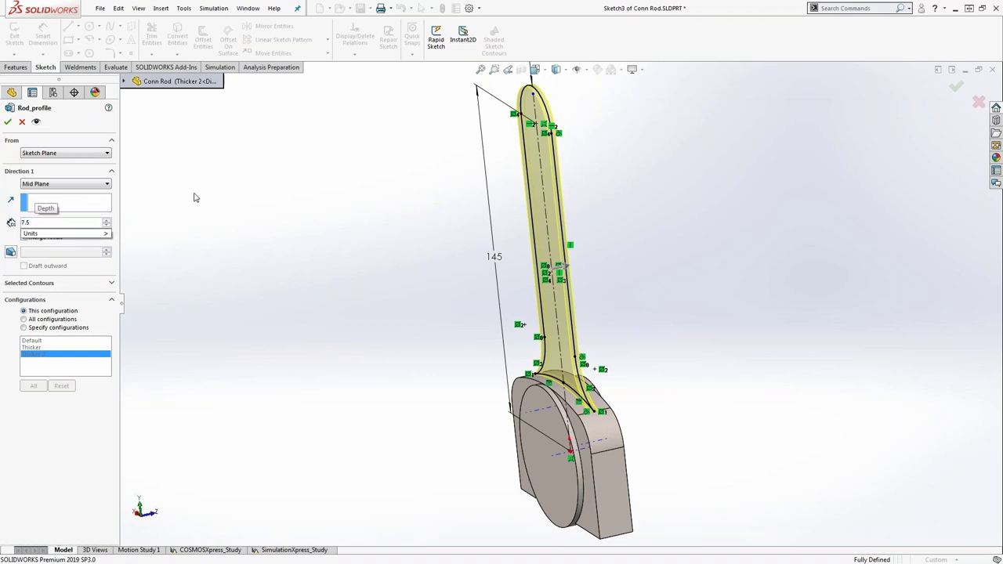
key(Return)
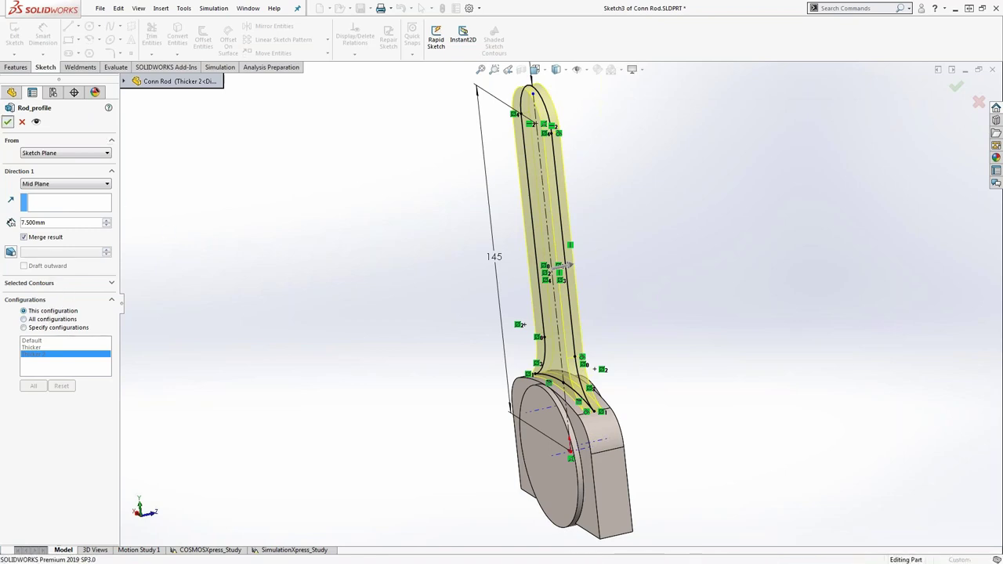
click(8, 121)
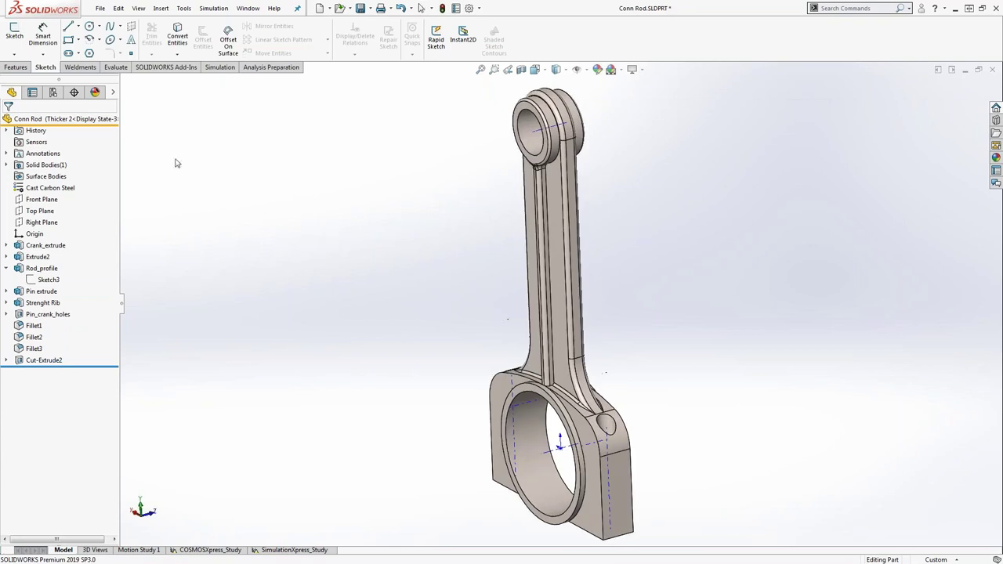
click(53, 91)
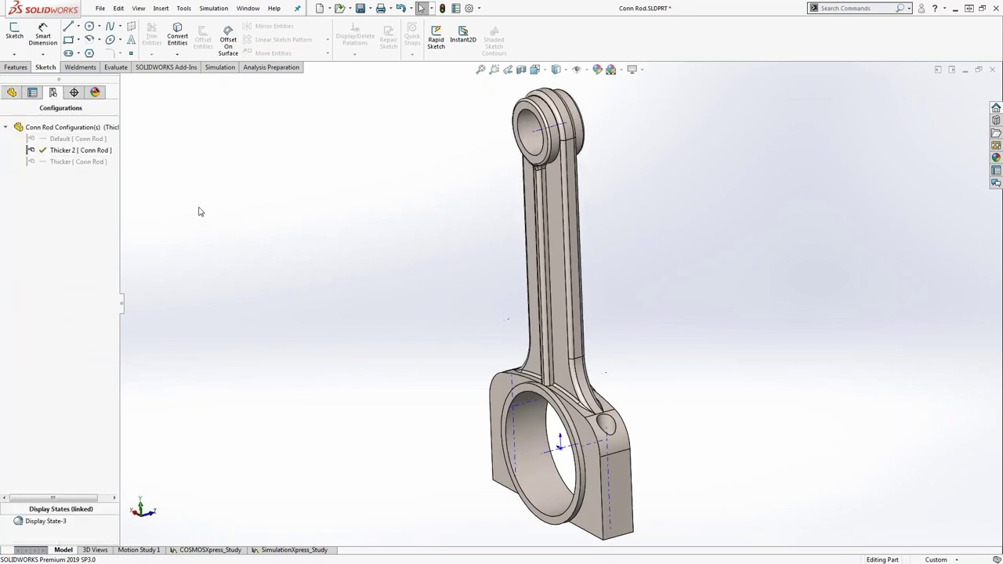
- Switch to the Engine assembly and add a configuration named Thicker 2 to it
key(ctrl+Tab)
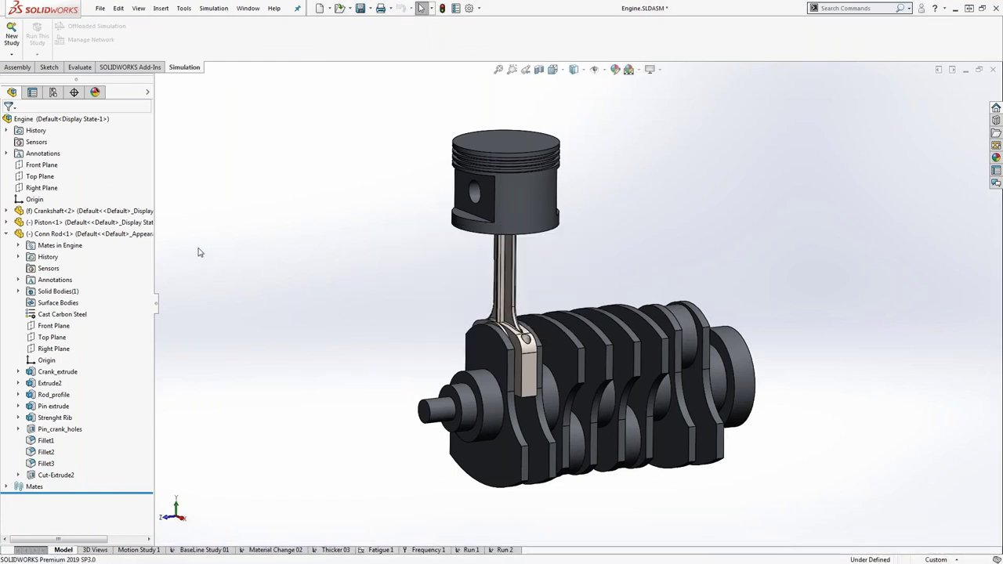
click(53, 91)
right_click(74, 127)
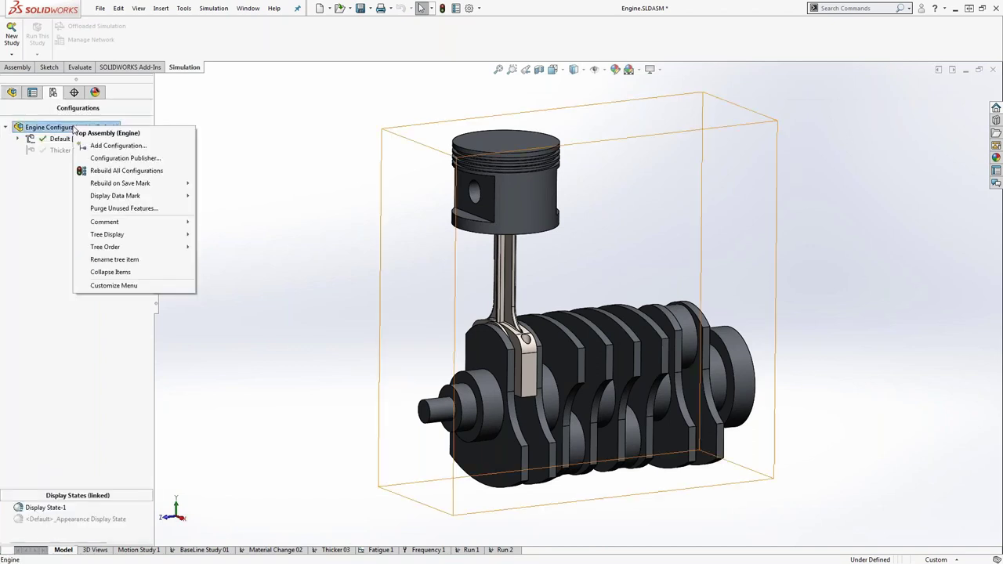
click(118, 146)
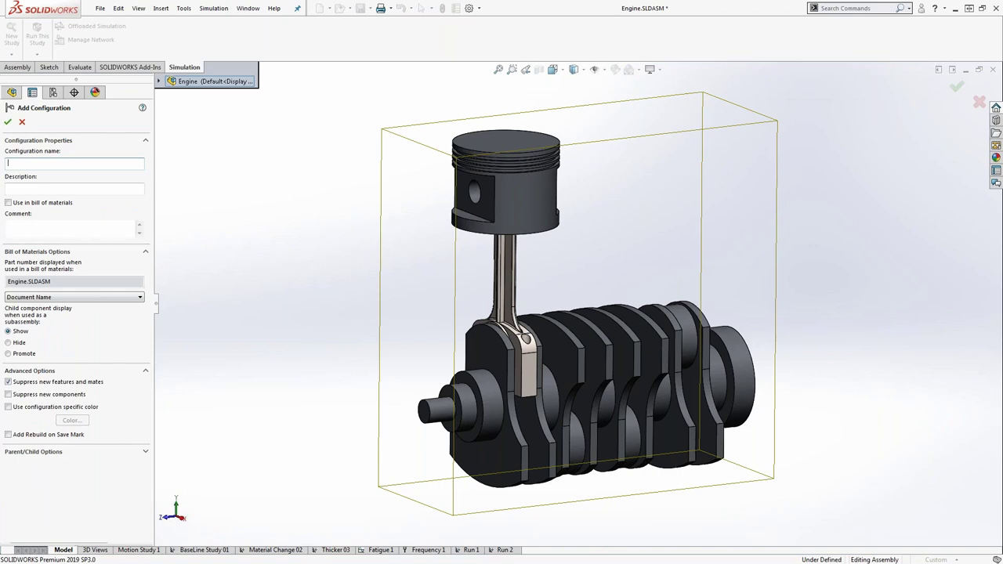
text(Thcike)
key(BackSpace)
key(BackSpace)
key(BackSpace)
key(BackSpace)
text(icke)
click(8, 122)
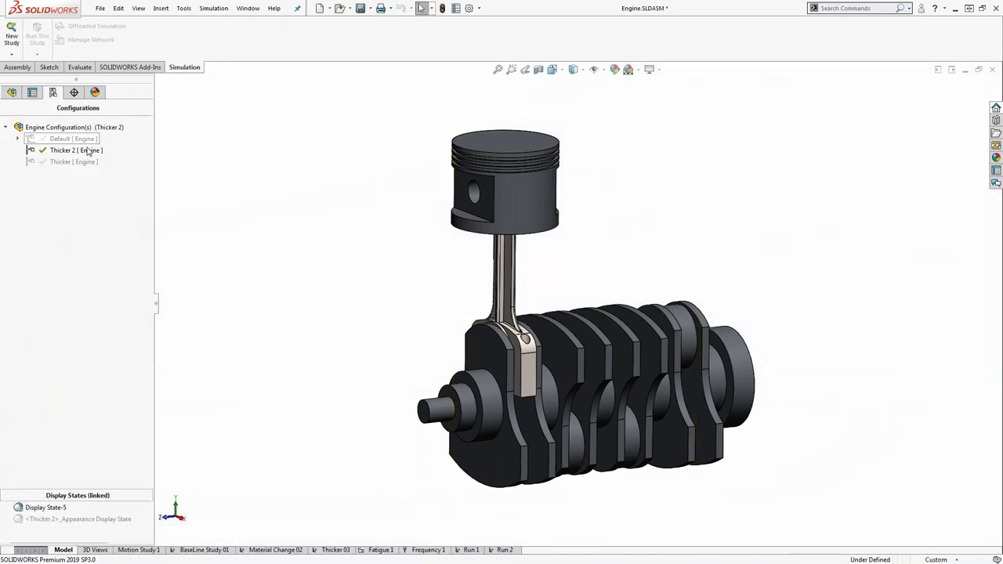
- Make the connecting rod component use its Thicker 2 configuration in the assembly's Thicker 2 configuration
click(12, 93)
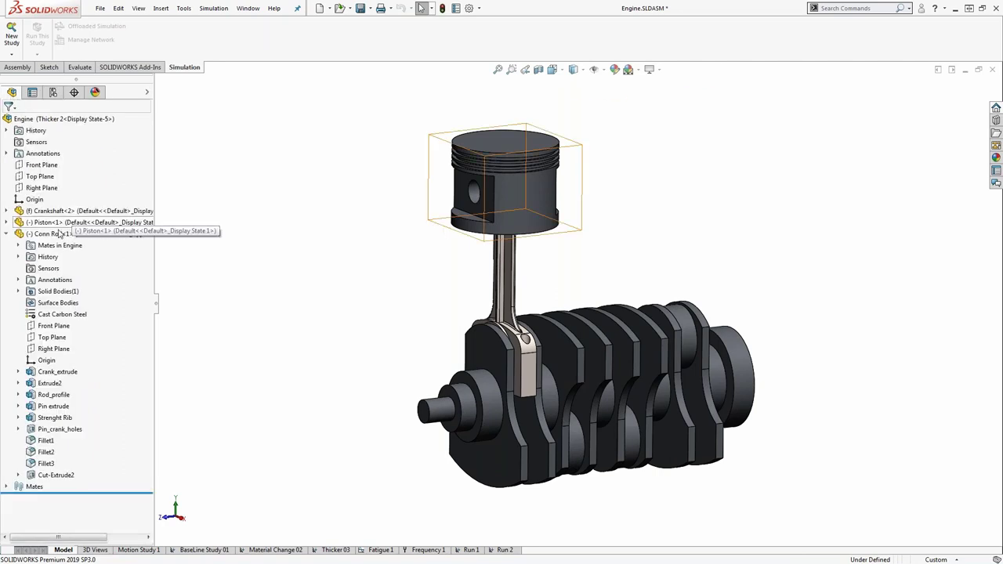
click(62, 233)
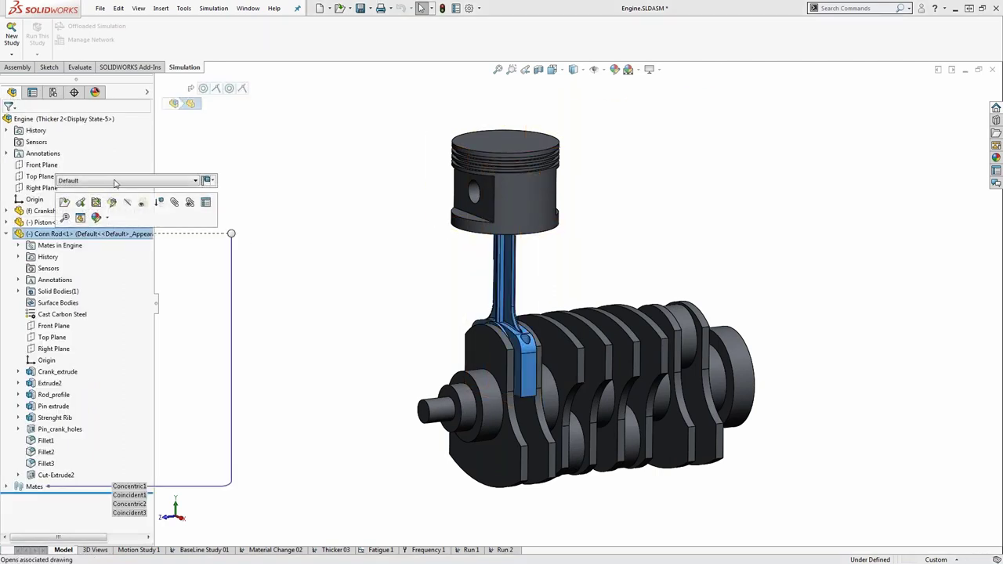
click(105, 181)
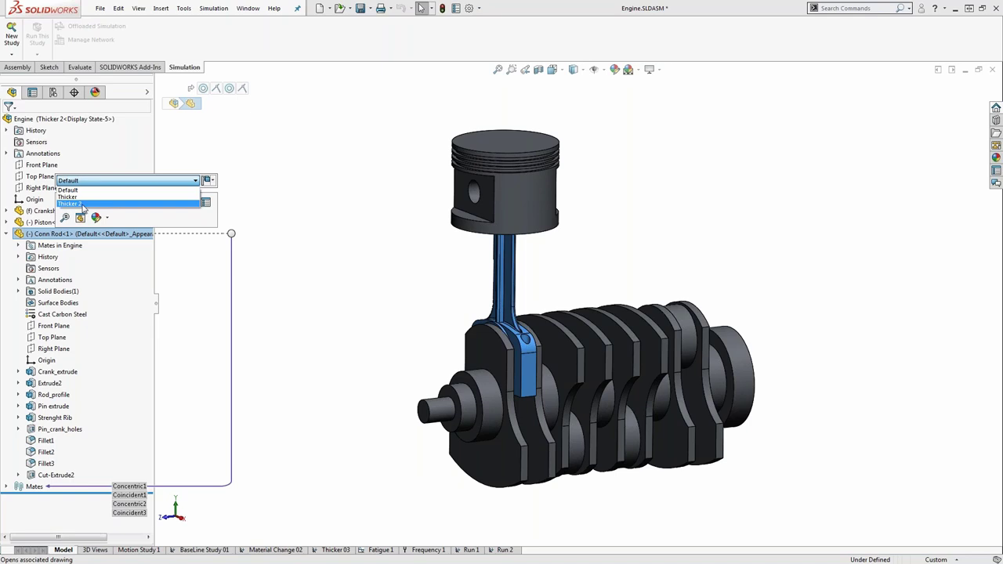
click(82, 205)
click(220, 188)
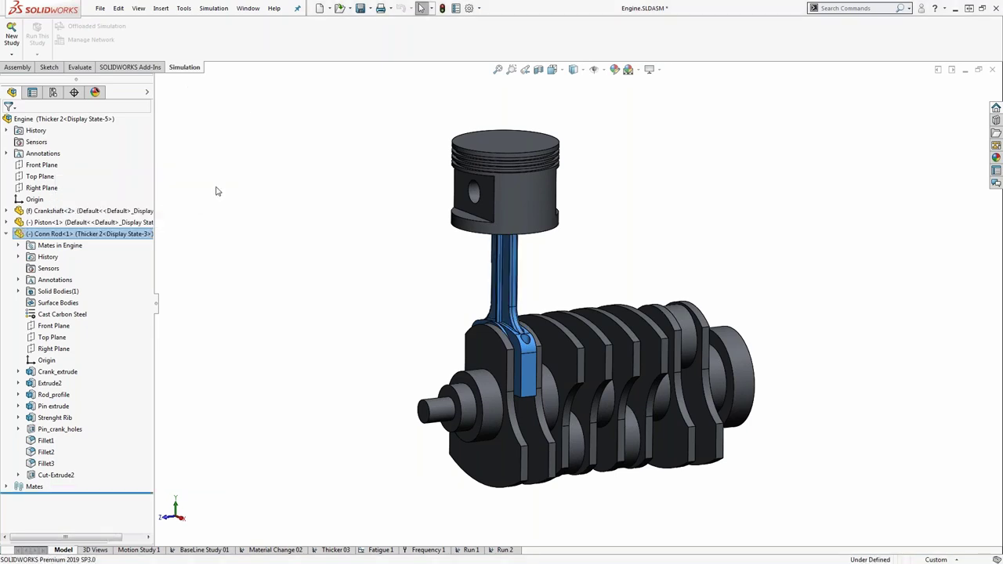
- Compare the rod in the assembly's Default and Thicker 2 configurations, ending with Thicker 2 active
click(52, 92)
double_click(67, 139)
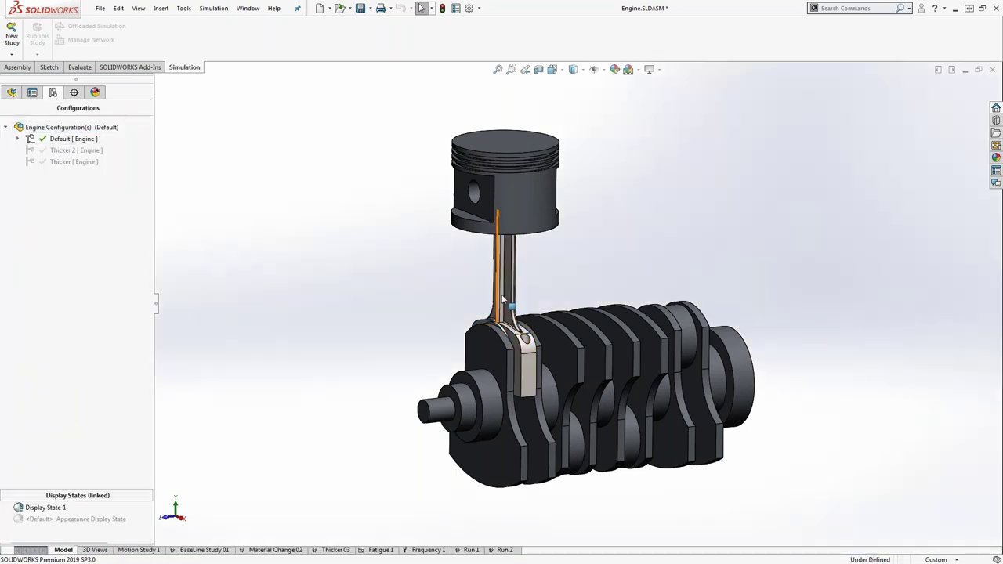
double_click(76, 150)
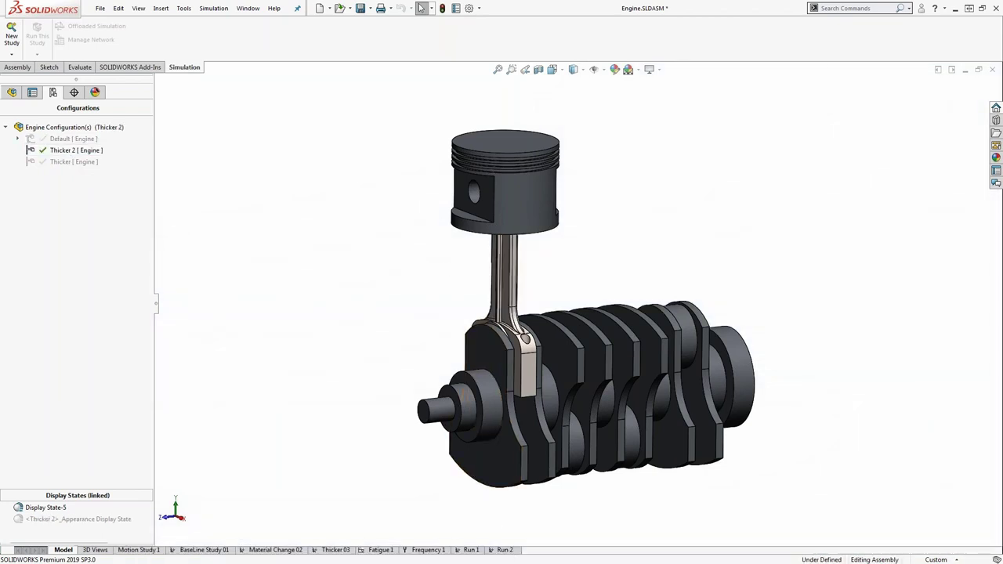
click(505, 549)
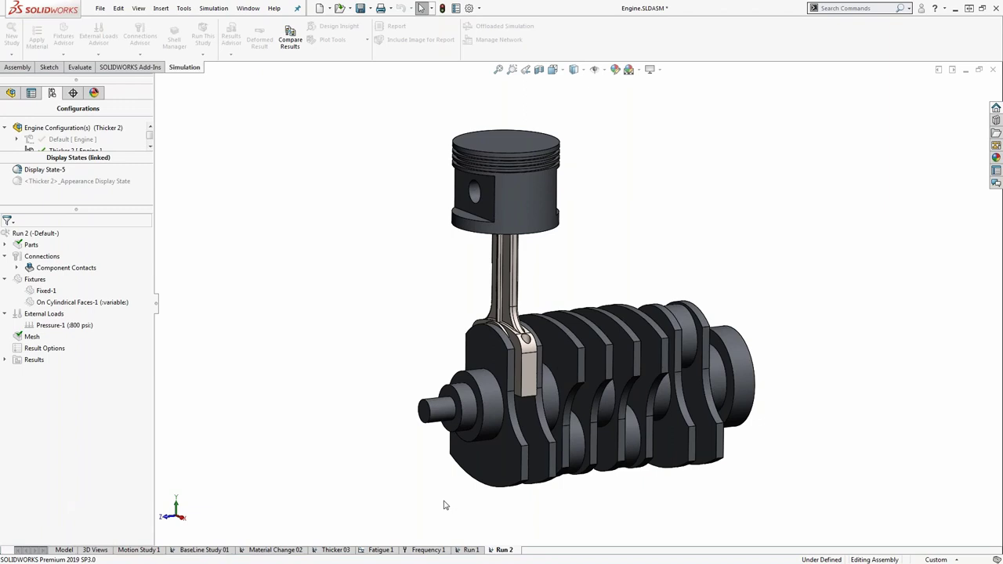
click(463, 551)
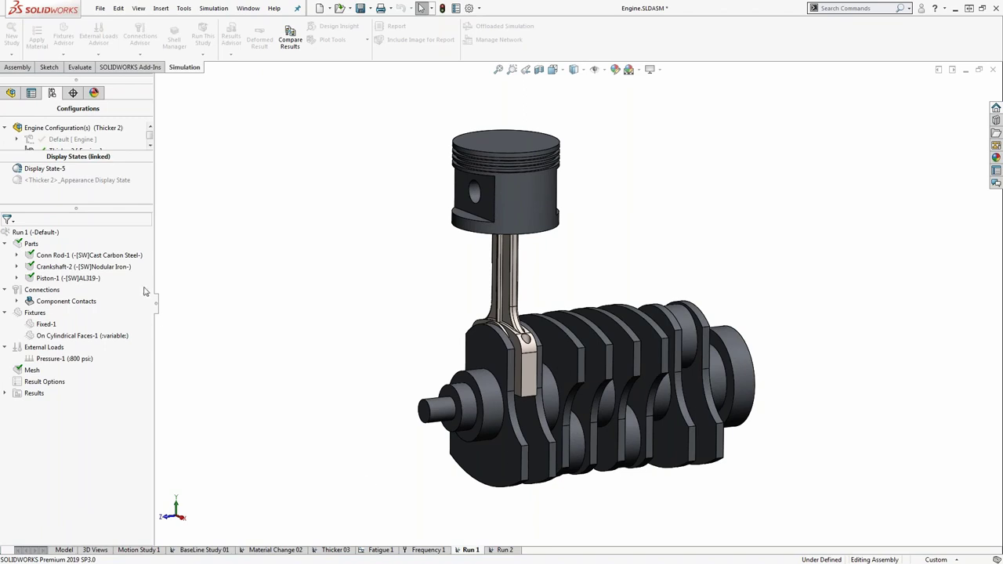
right_click(471, 551)
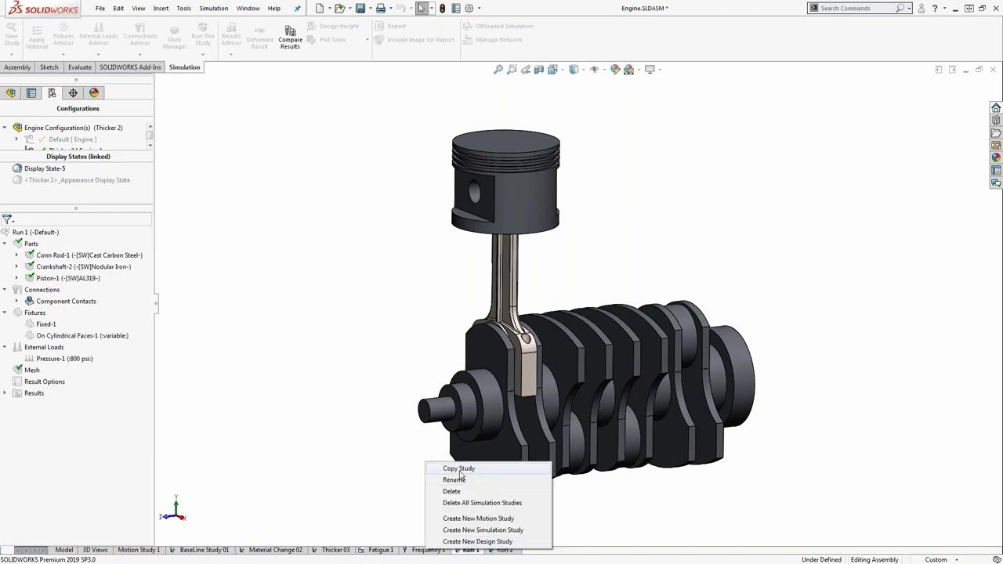
click(587, 520)
- Copy the Run 2 study as a static study named run 3 that uses the Thicker 2 configuration
right_click(503, 550)
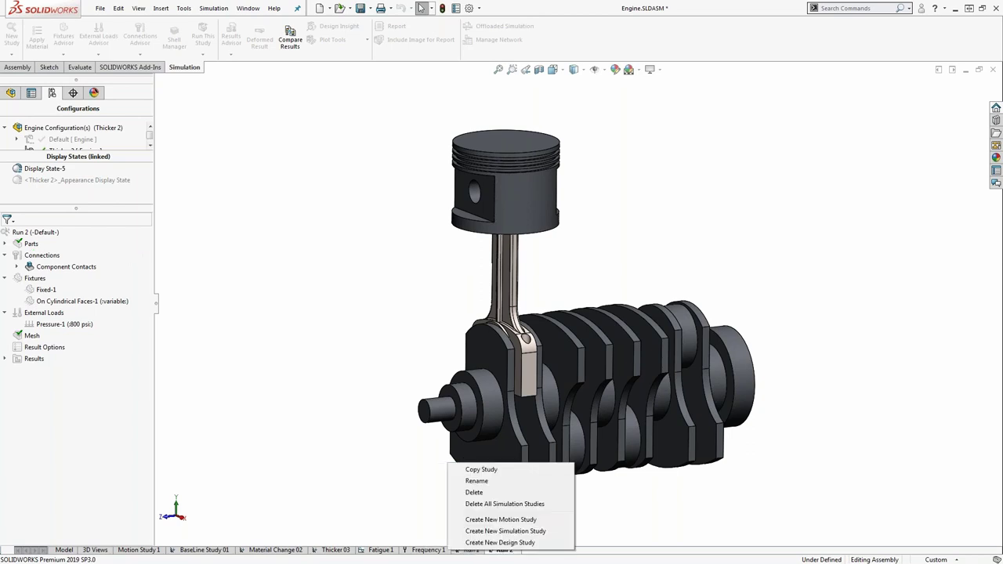
click(486, 474)
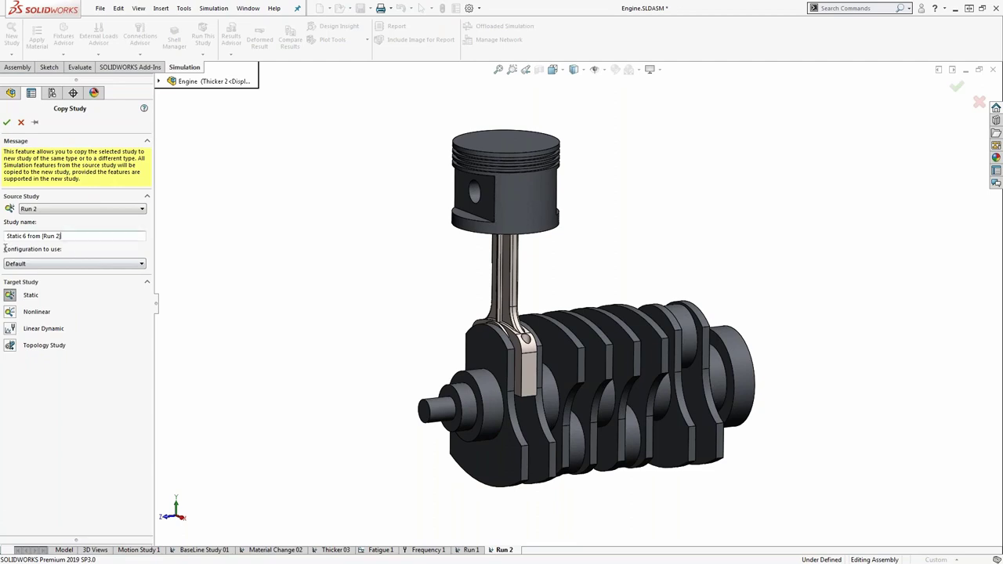
triple_click(47, 236)
text(run 3)
click(94, 265)
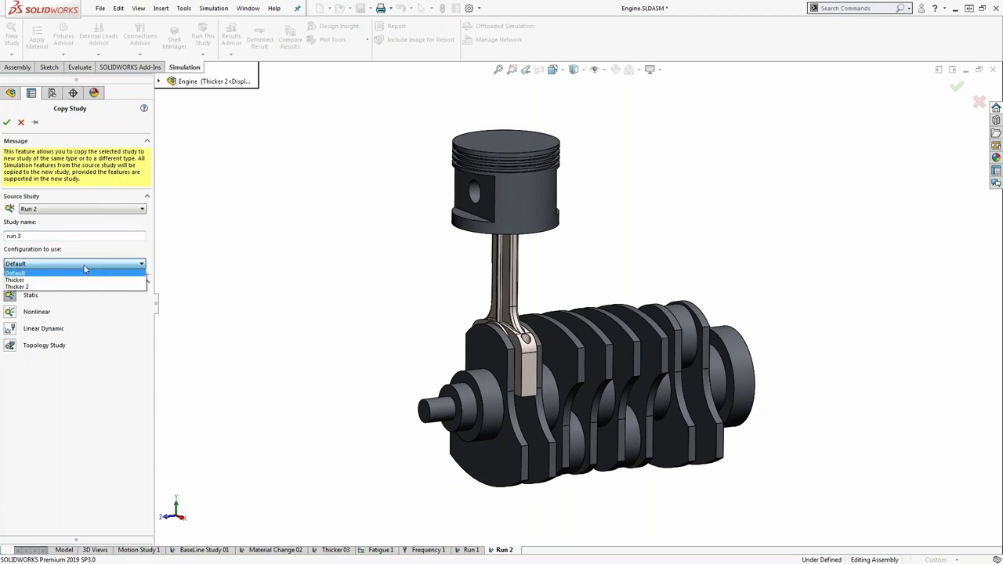
click(26, 287)
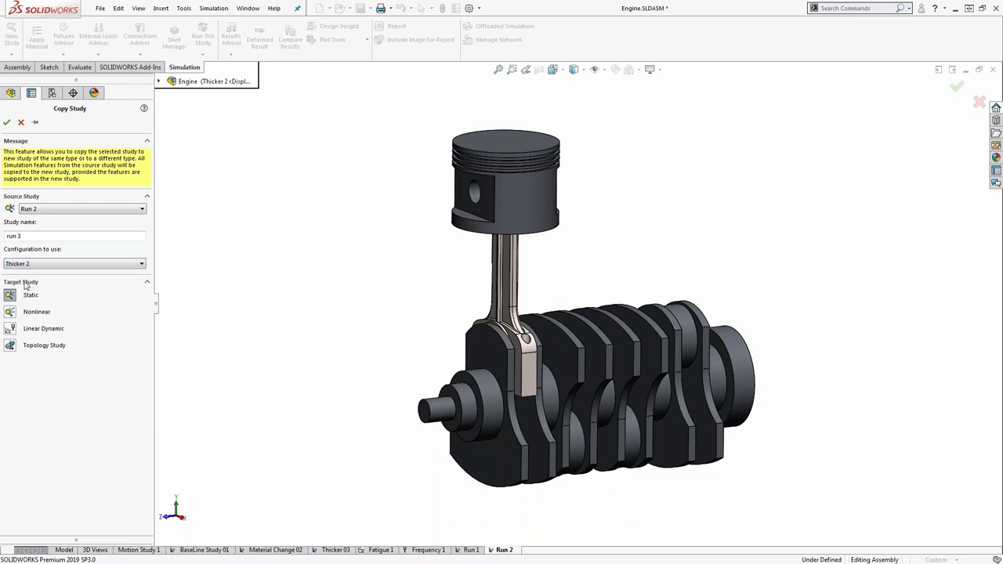
click(6, 123)
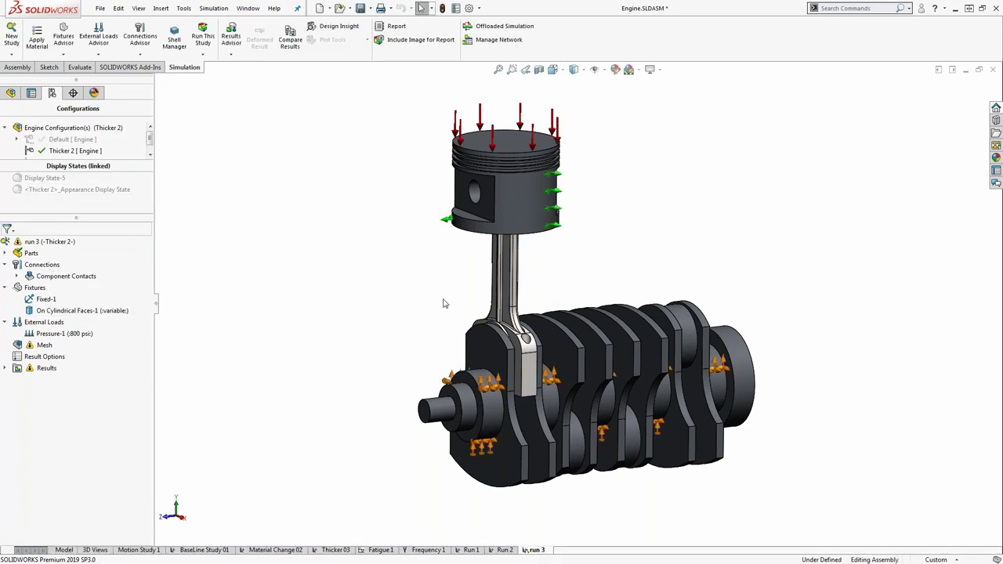
- Solve the run 3 study, display its factor of safety plot and examine the piston and connecting rod in it
scroll(521, 270, down, 2)
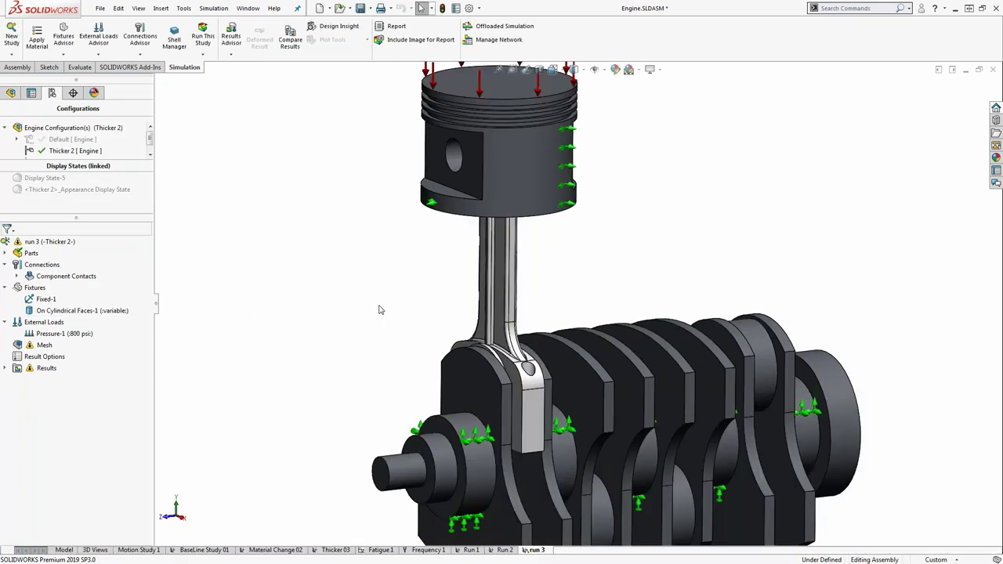
key(f)
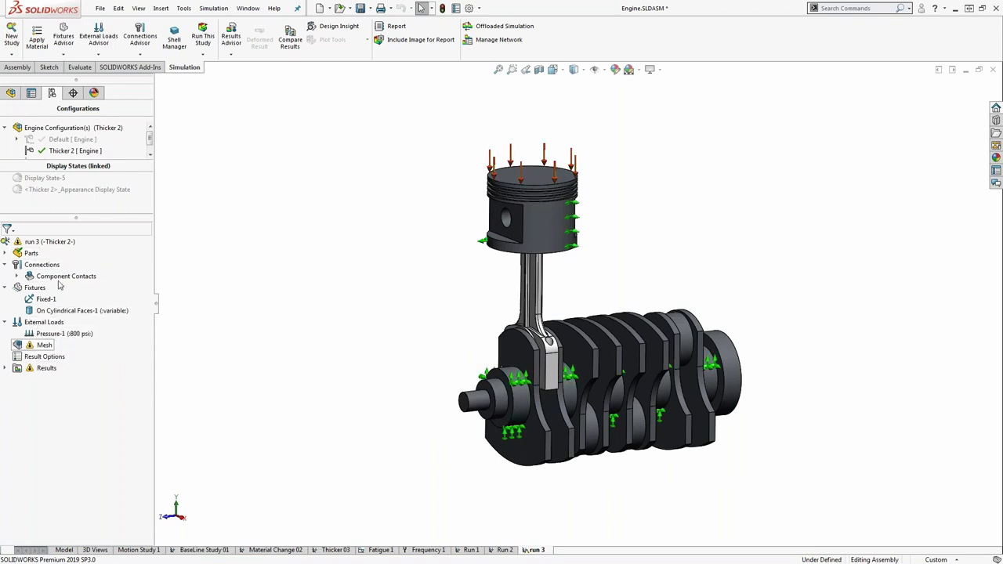
right_click(53, 241)
click(89, 264)
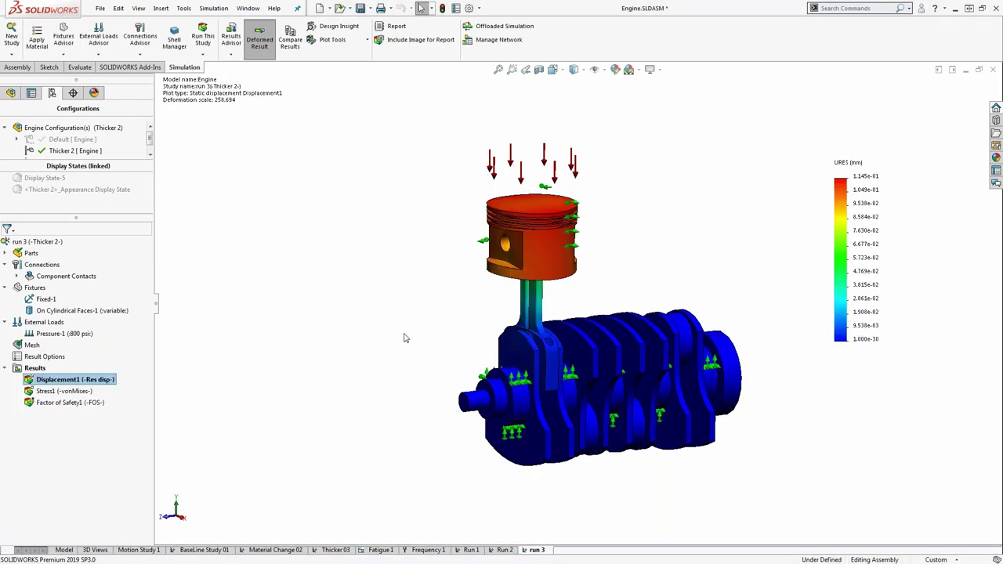
click(53, 403)
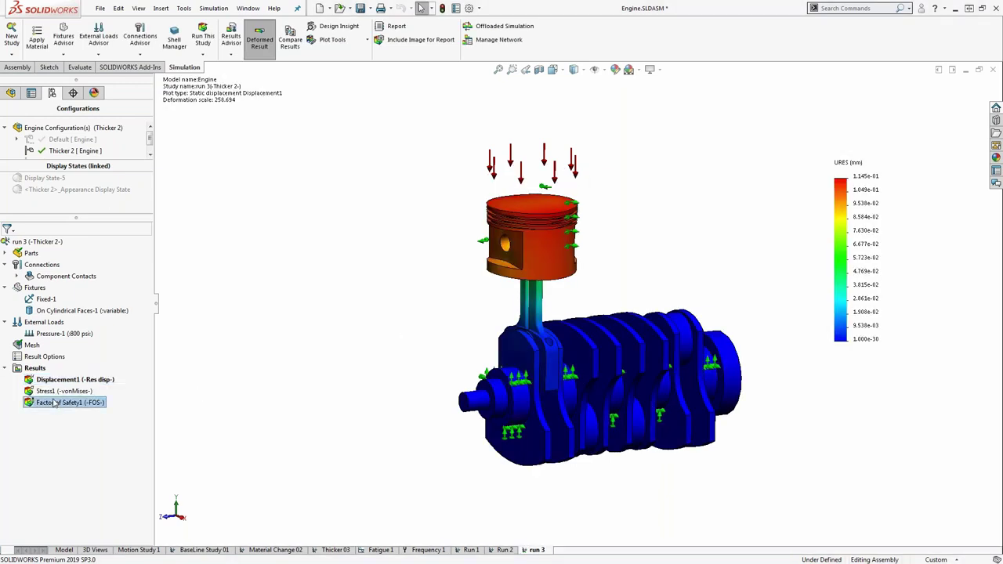
double_click(54, 403)
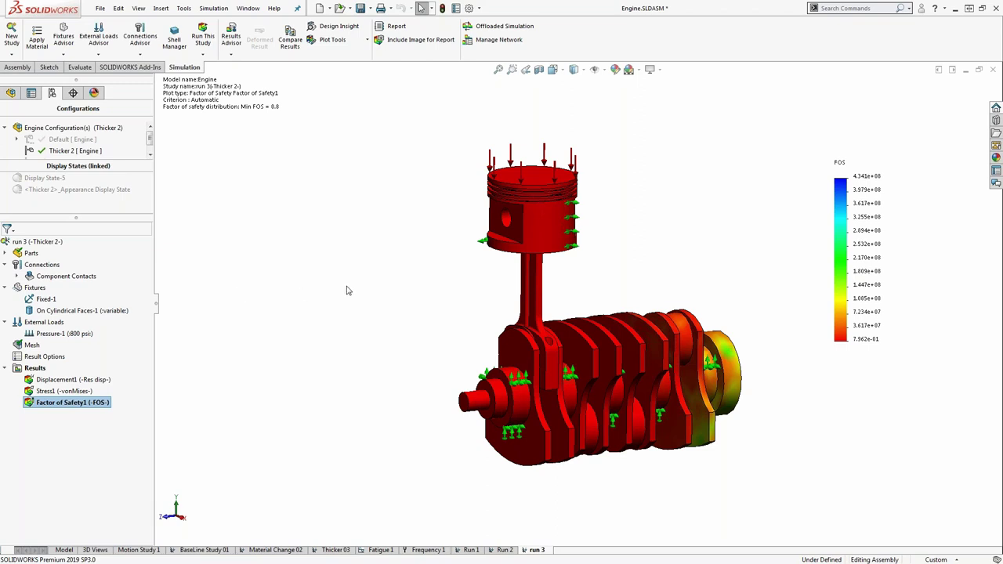
middle_drag(541, 306, 573, 350)
scroll(568, 239, down, 5)
scroll(570, 344, down, 5)
scroll(572, 350, up, 5)
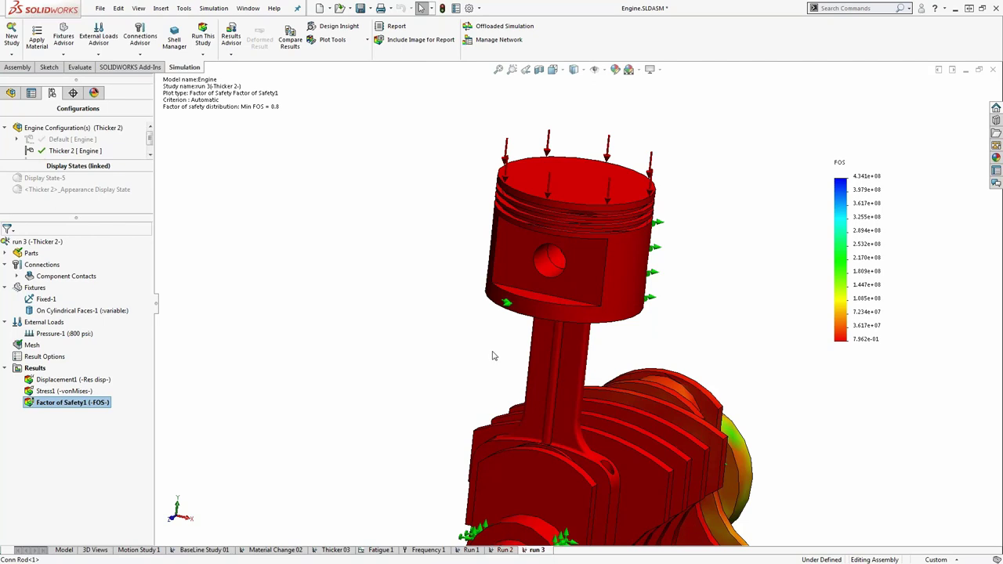
- Define a pin connector through the piston's wrist pin holes and the connecting rod's small-end bore in the run 3 study
scroll(473, 350, up, 4)
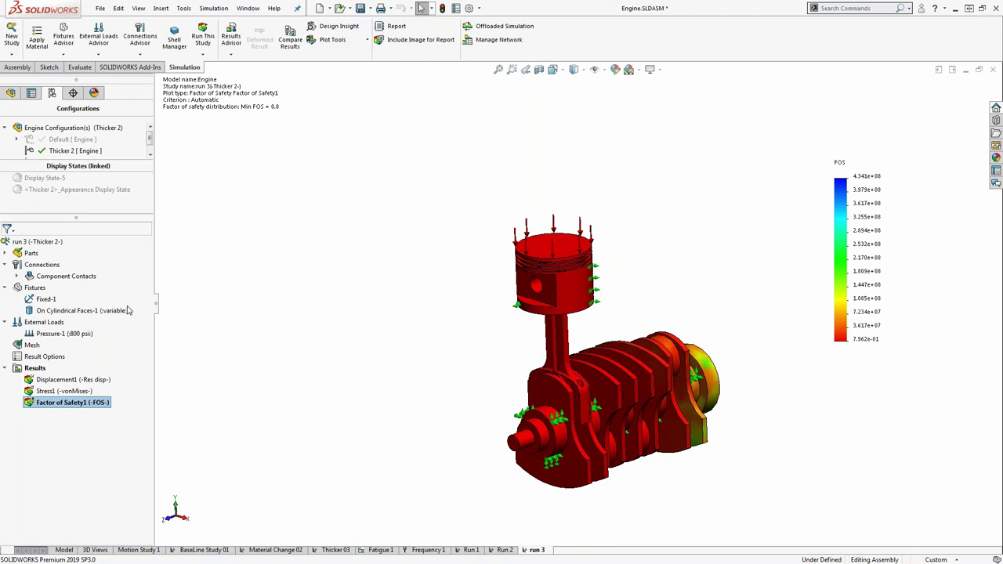
right_click(41, 266)
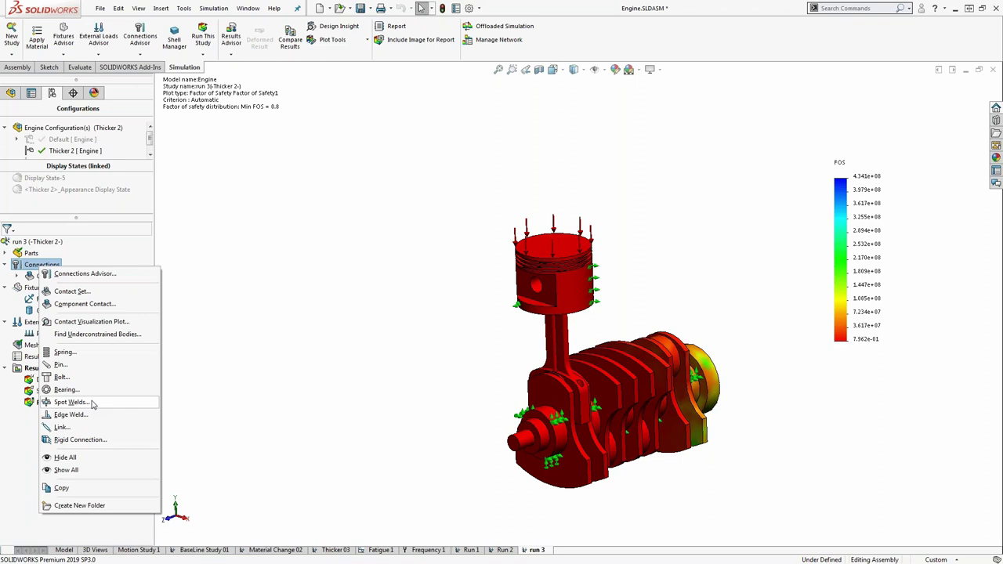
click(61, 365)
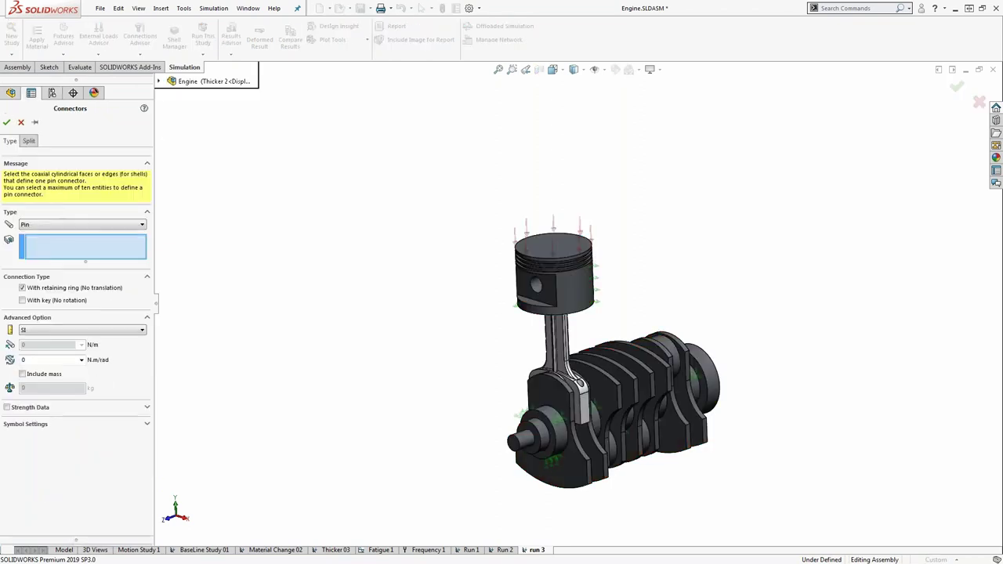
scroll(566, 294, down, 10)
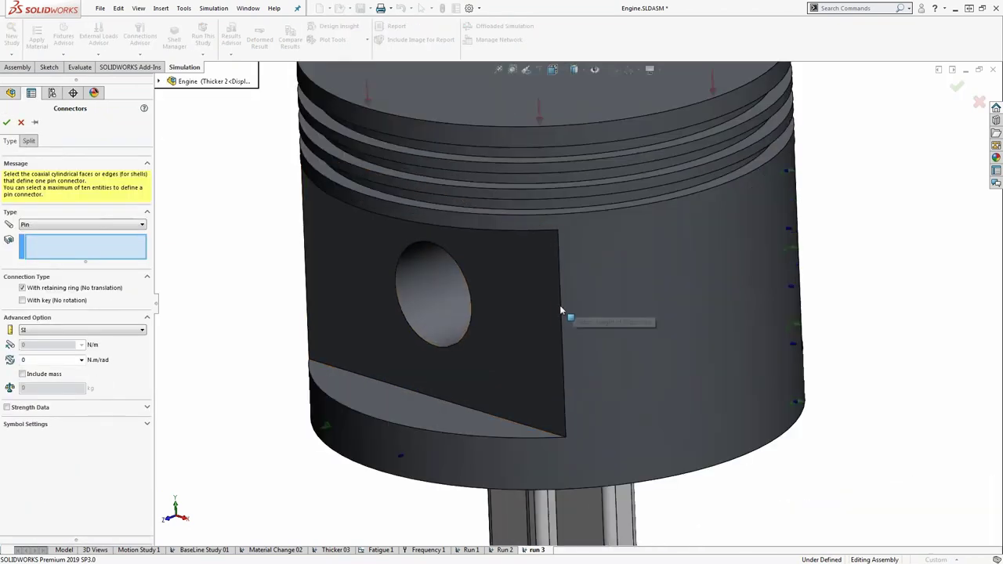
middle_drag(565, 308, 577, 287)
click(404, 315)
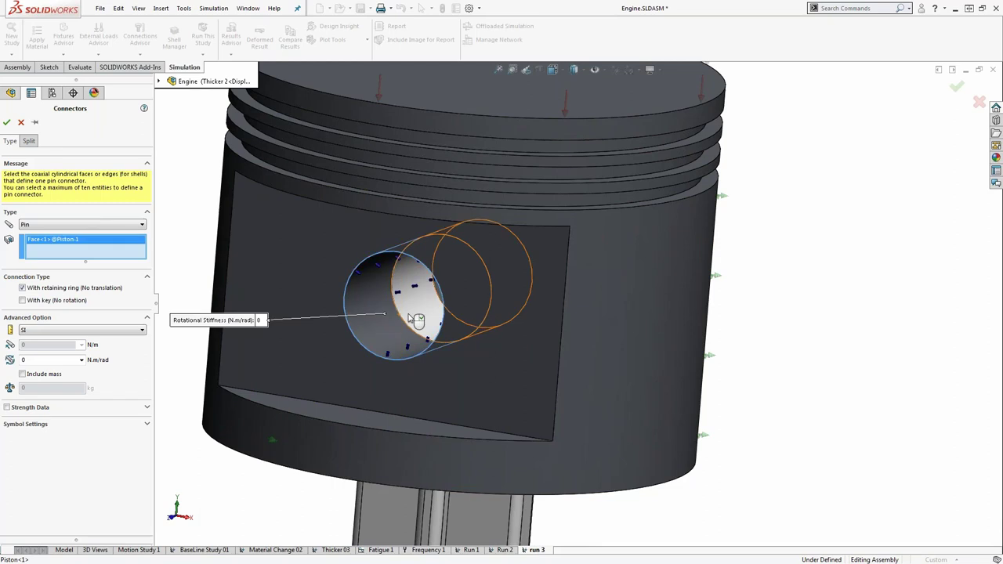
middle_drag(413, 318, 423, 310)
click(427, 311)
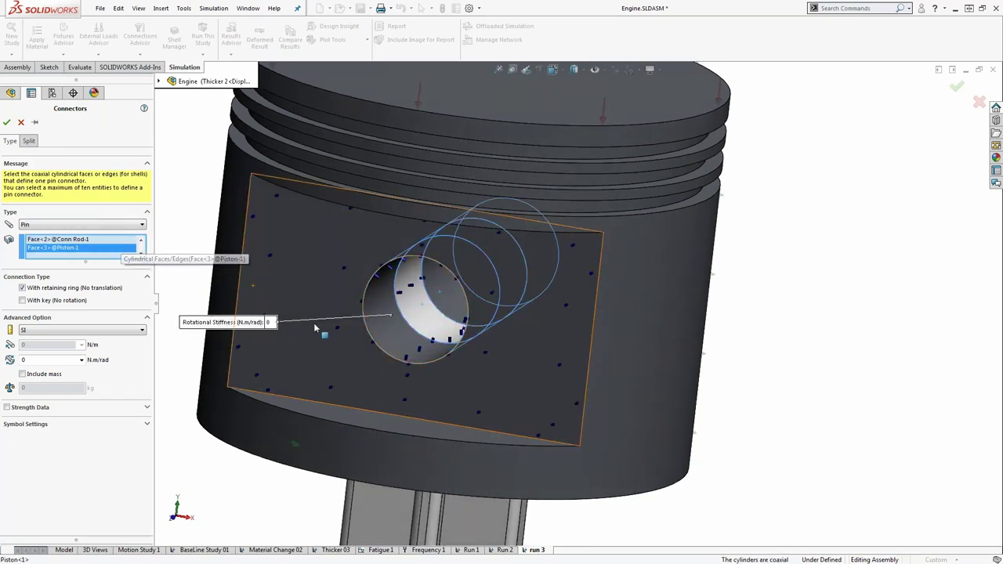
scroll(314, 331, up, 5)
middle_drag(307, 329, 170, 310)
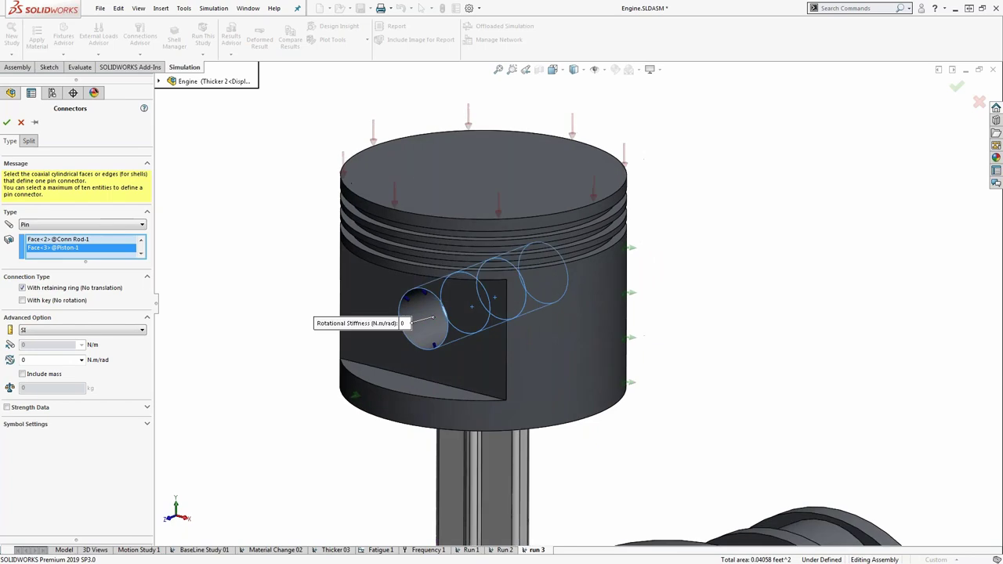
- Add a key to the pin connector to prevent rotation, keep the retaining ring, and create the connector
click(56, 302)
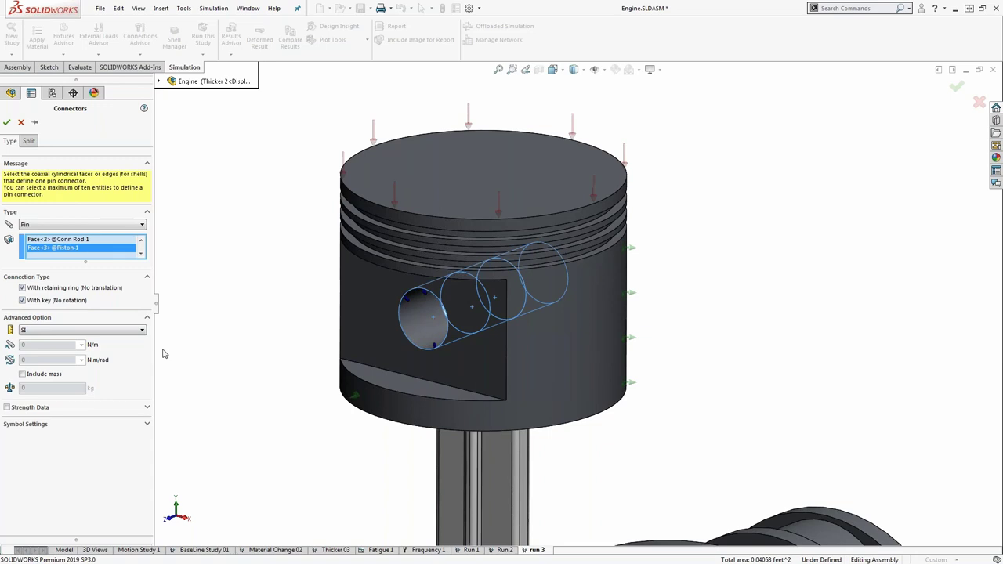
middle_drag(206, 336, 161, 322)
click(6, 122)
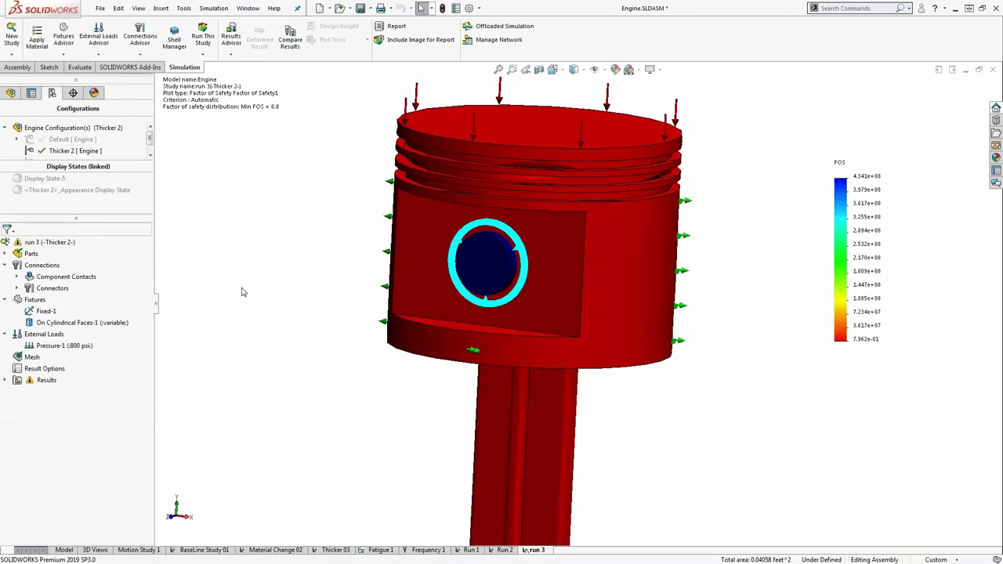
- Solve the run 3 study again with the pin connector and examine its factor of safety plot around the piston and rod
middle_drag(350, 335, 470, 313)
scroll(533, 343, up, 3)
middle_drag(533, 343, 609, 372)
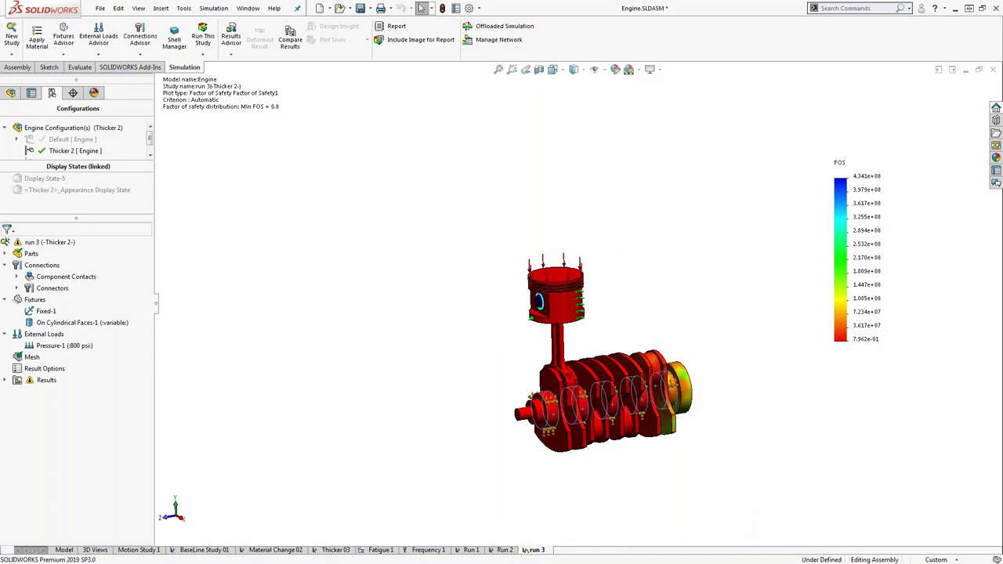
right_click(43, 246)
key(Escape)
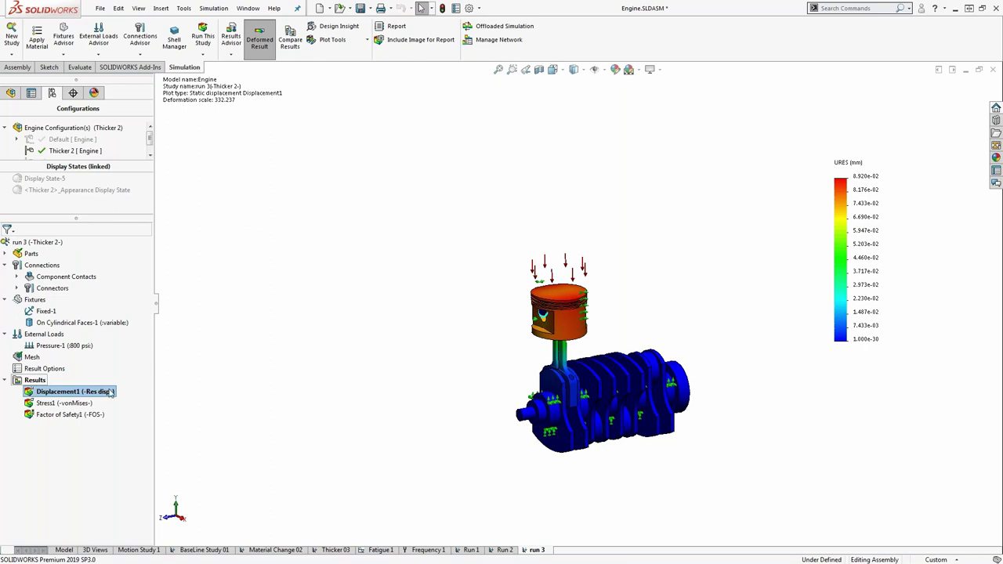
click(51, 417)
double_click(51, 418)
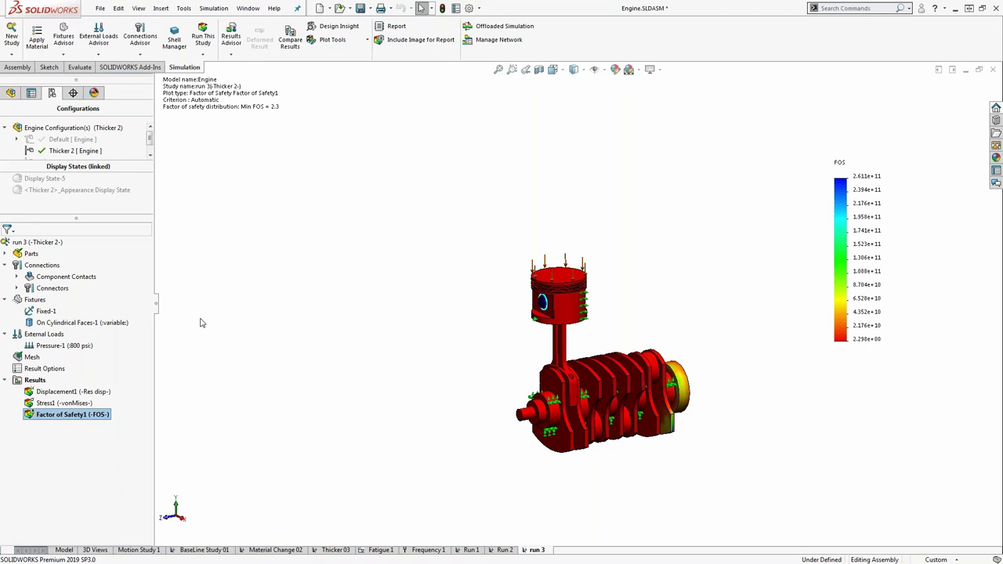
scroll(539, 333, down, 4)
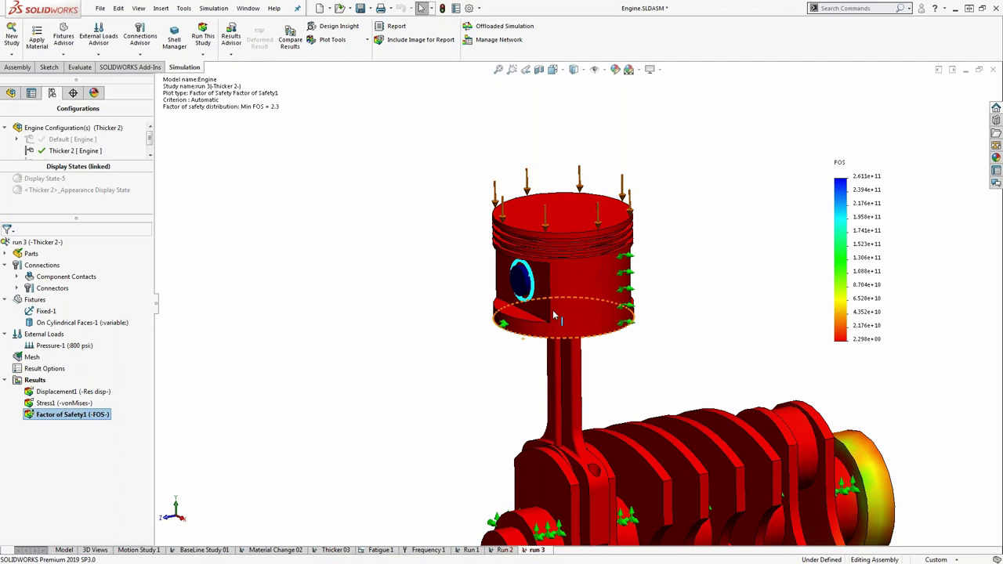
middle_drag(553, 315, 464, 355)
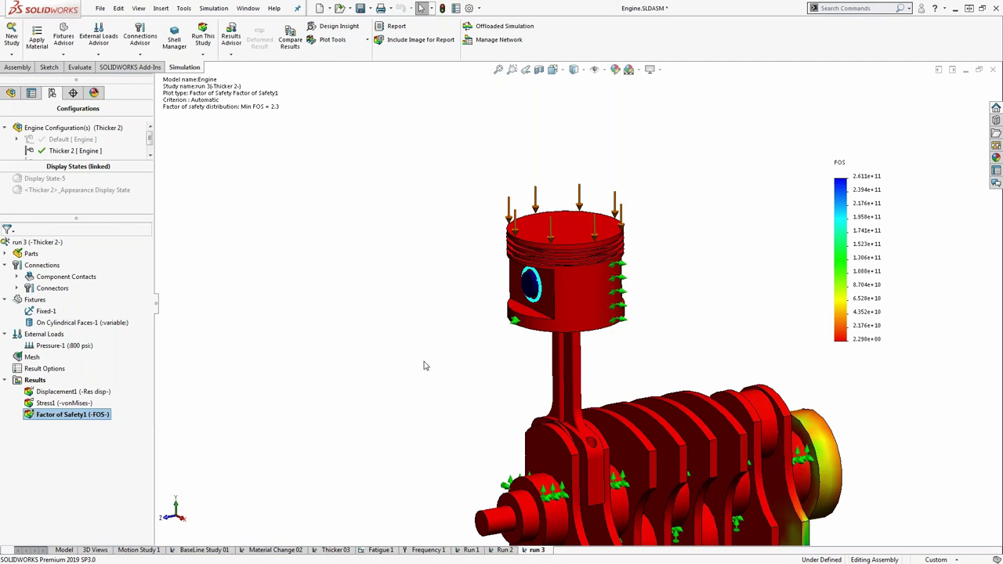
- Create a new frequency study named Frequency 2 for the engine assembly
key(f)
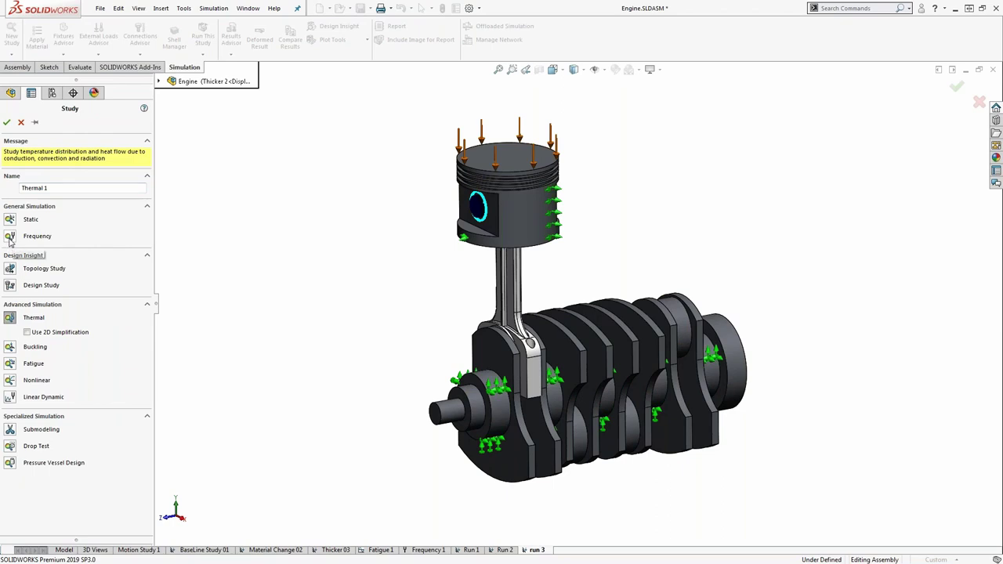
click(10, 237)
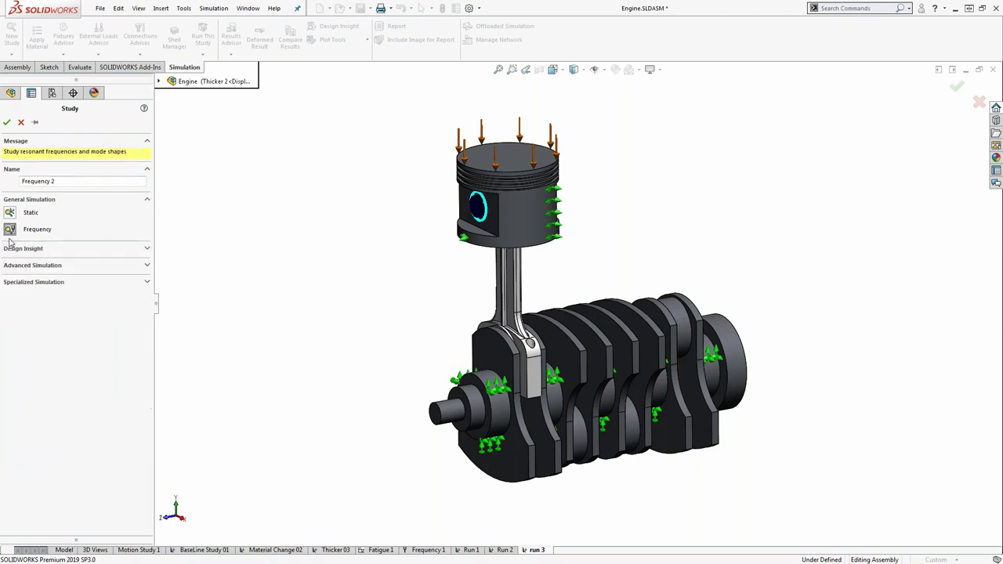
click(6, 124)
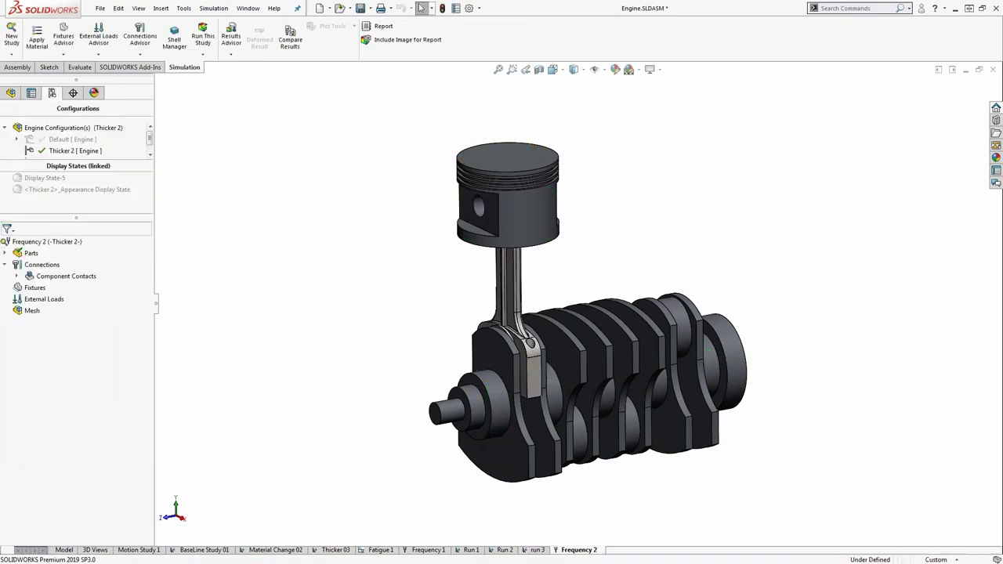
- Copy the parts' materials, connections and fixtures from the run 3 study into the Frequency 2 study
click(532, 550)
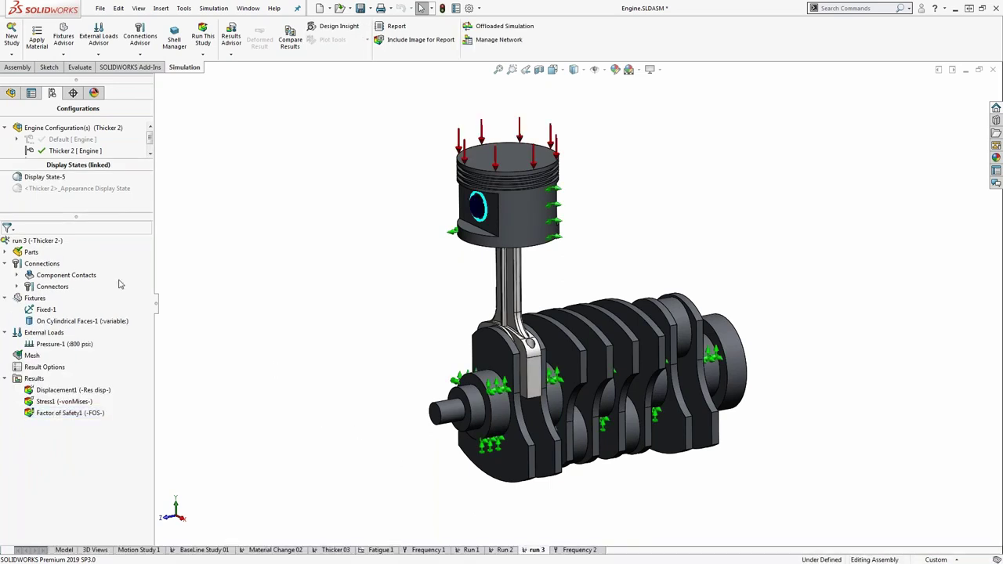
click(32, 252)
ctrl+click(41, 263)
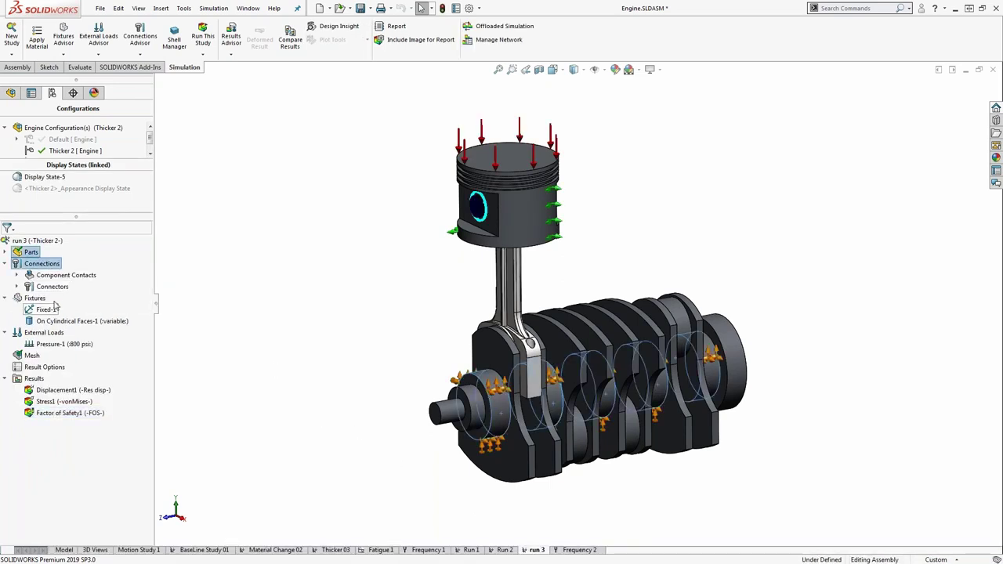
ctrl+click(42, 299)
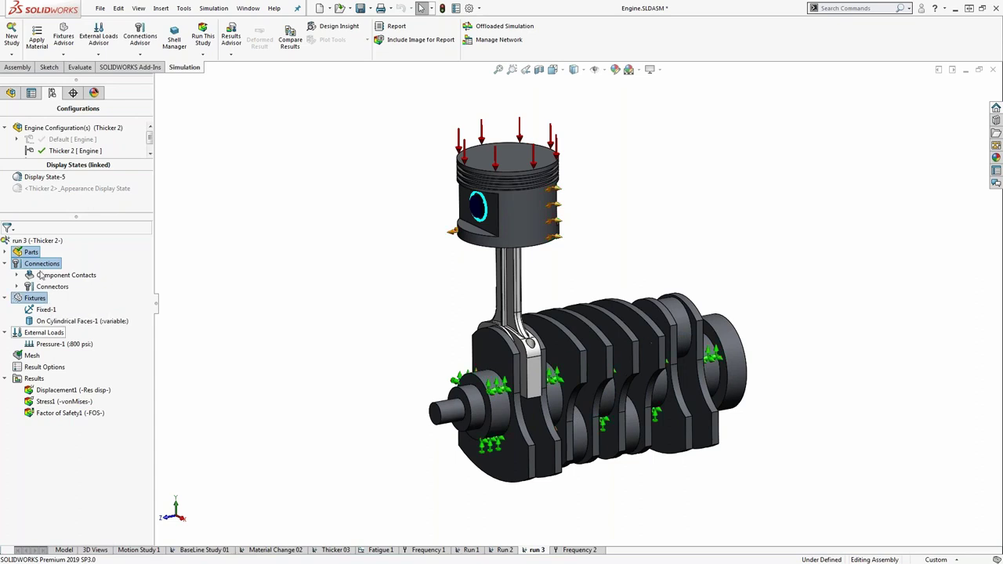
drag(35, 251, 578, 551)
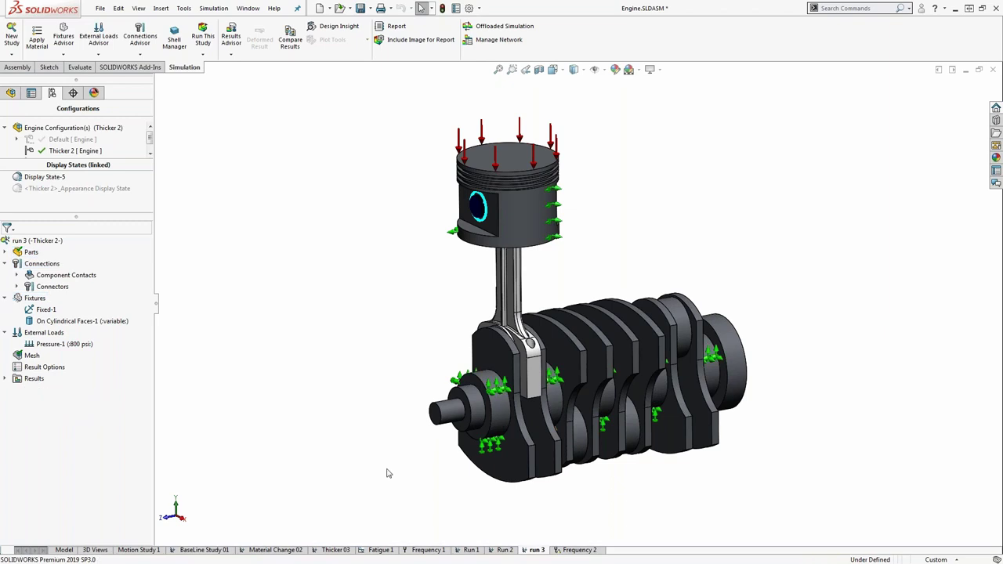
- Check the copied part materials in the Frequency 2 study and solve it
click(576, 550)
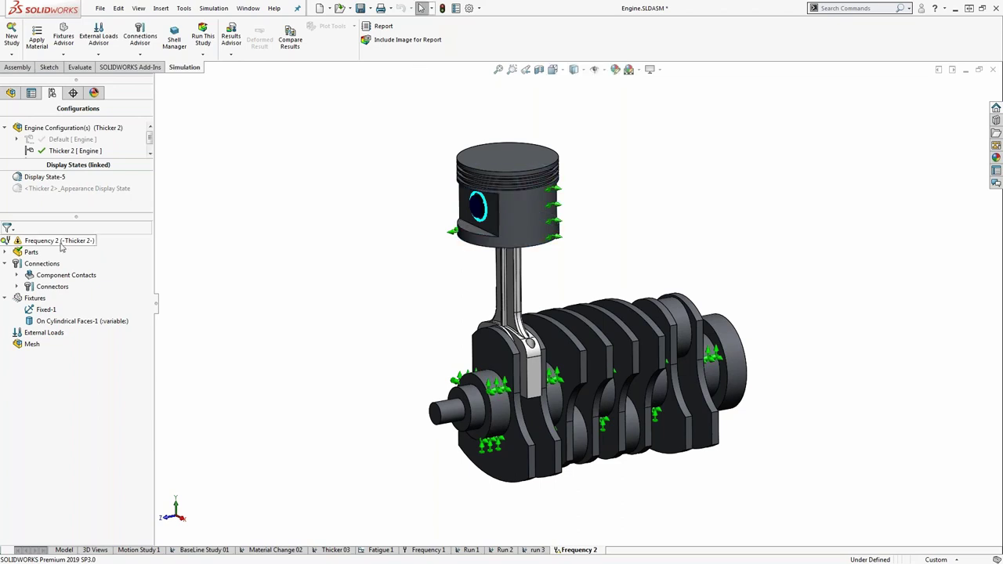
click(7, 252)
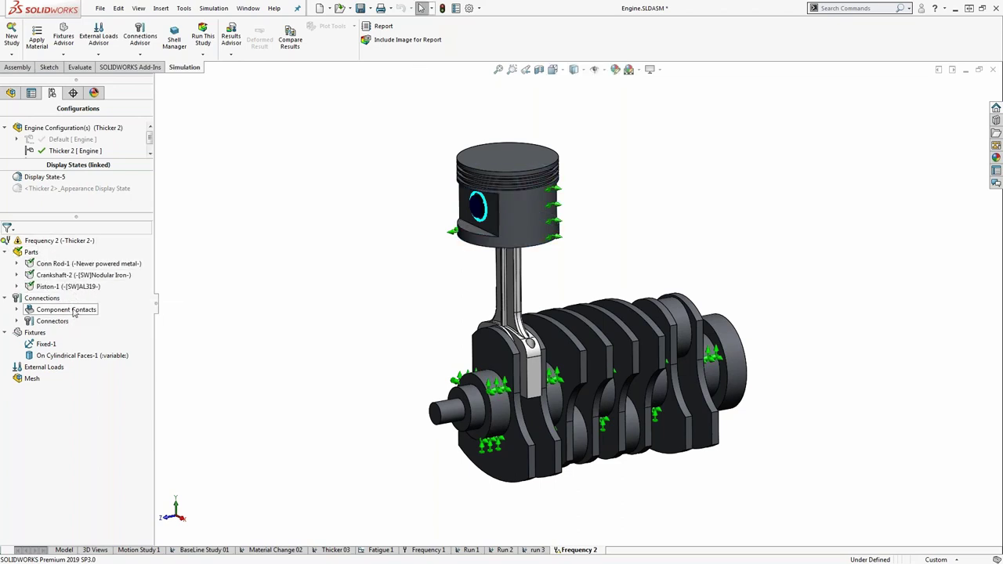
right_click(53, 240)
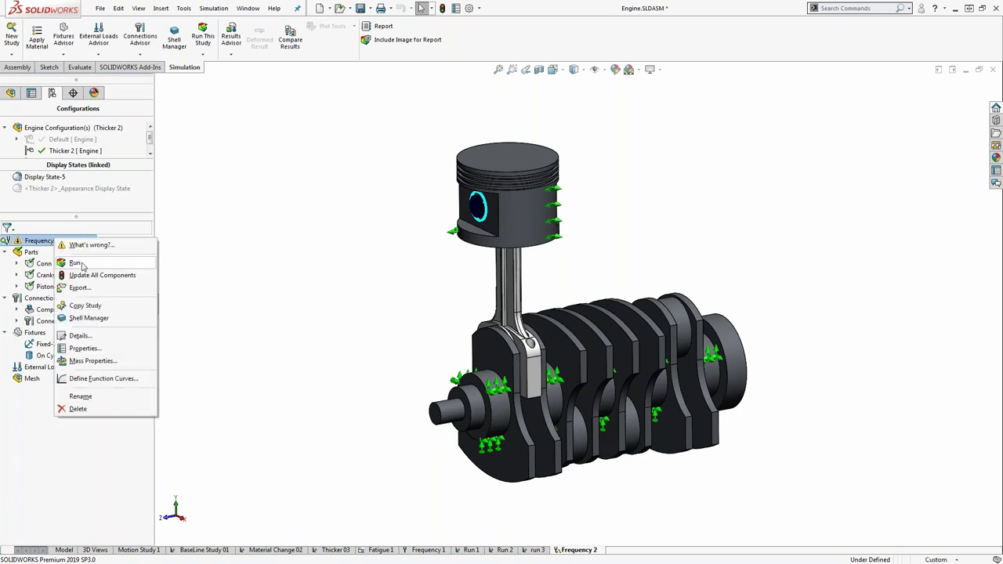
click(74, 262)
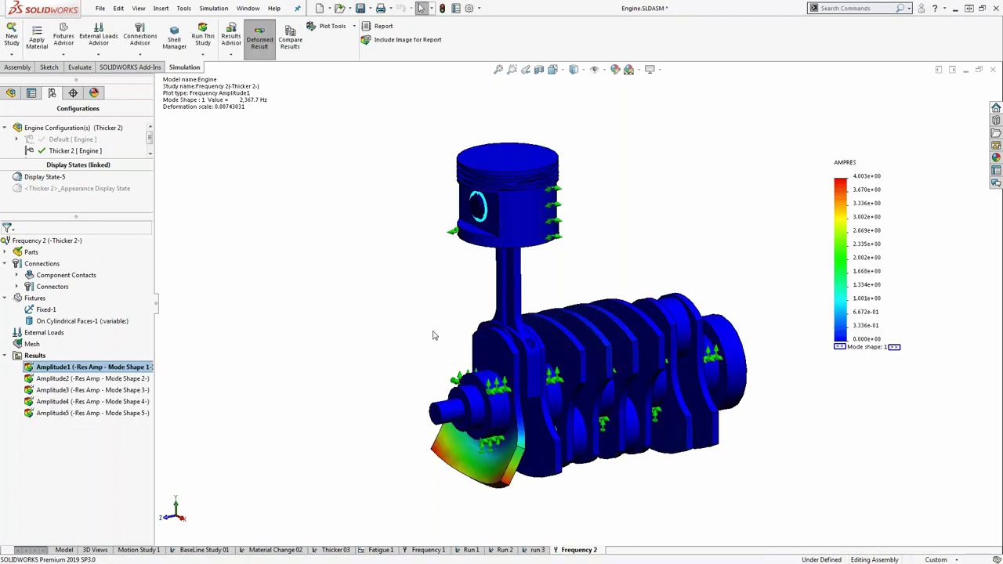
- Examine the Amplitude1 plot of mode shape 1 and play its animation
middle_drag(430, 359, 417, 350)
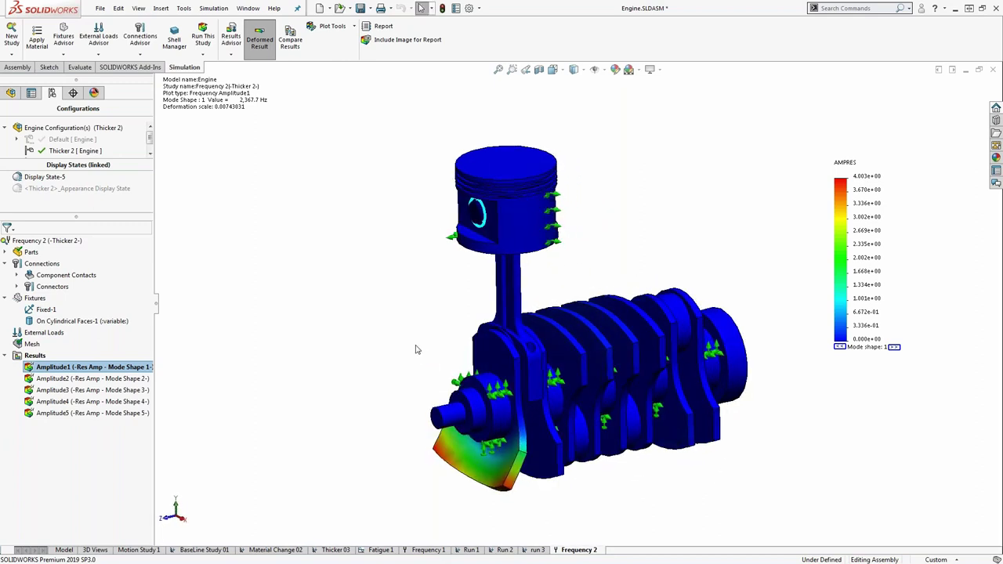
middle_drag(306, 353, 289, 341)
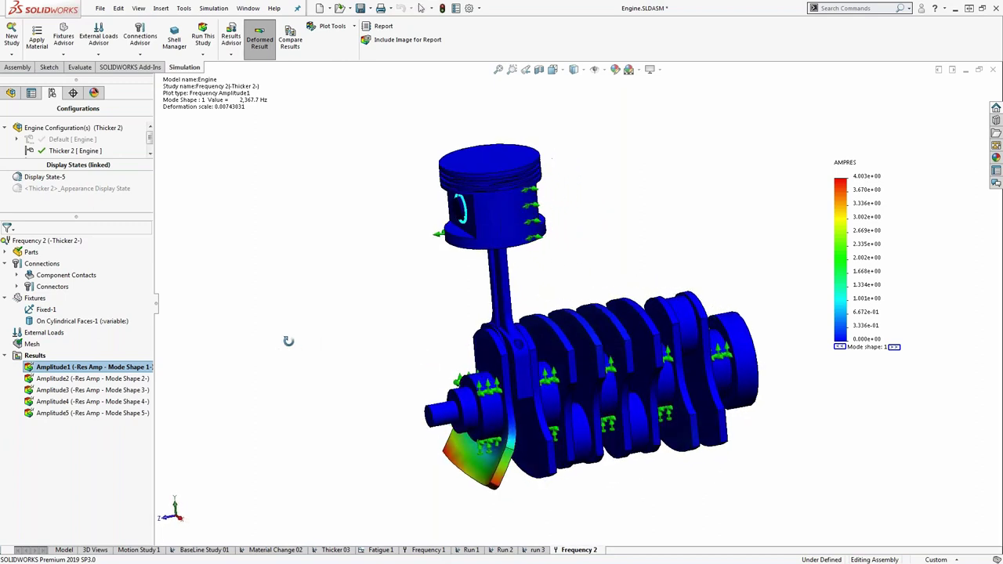
right_click(112, 368)
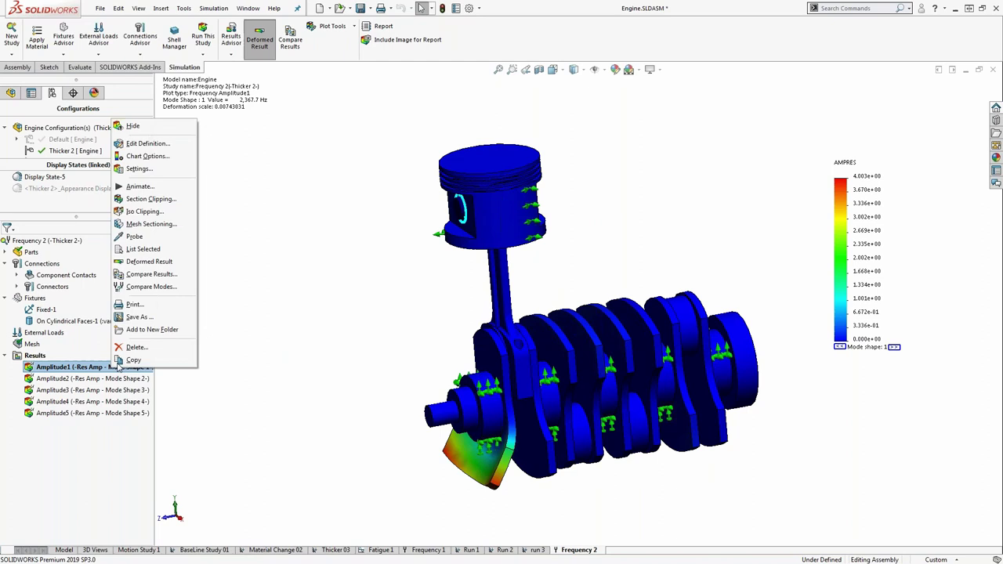
click(140, 187)
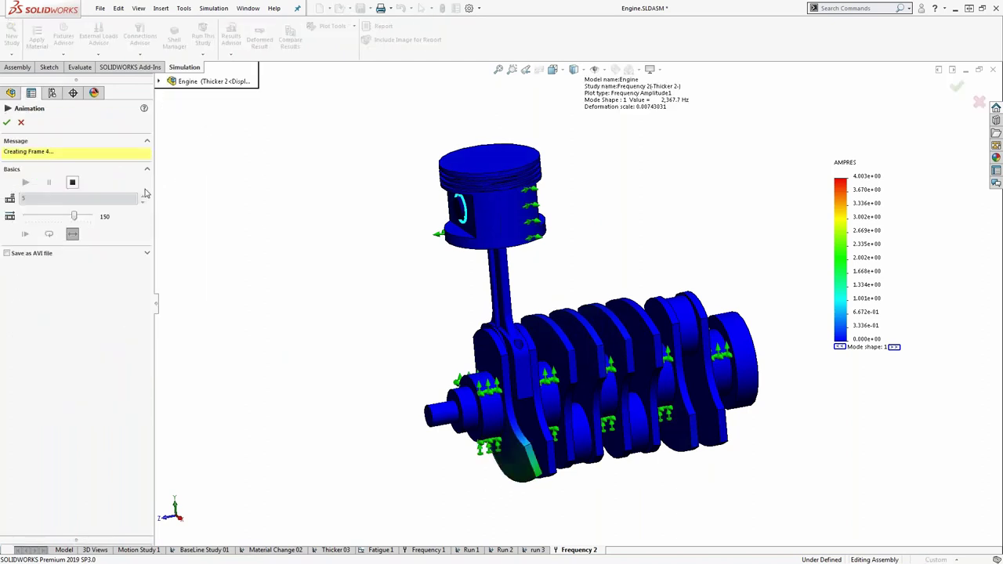
click(22, 122)
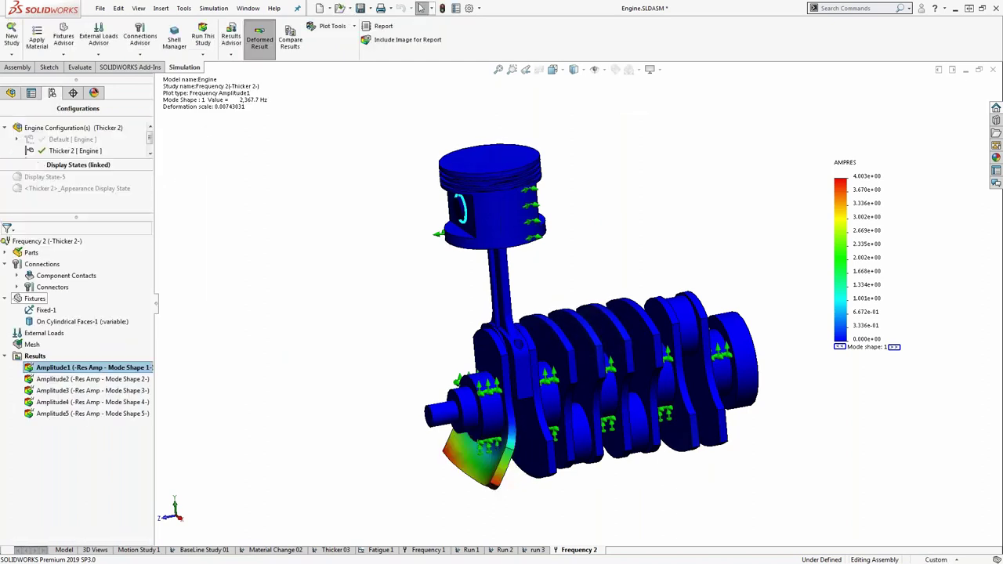
- Display the Amplitude2 plot of mode shape 2 and play its animation
click(83, 380)
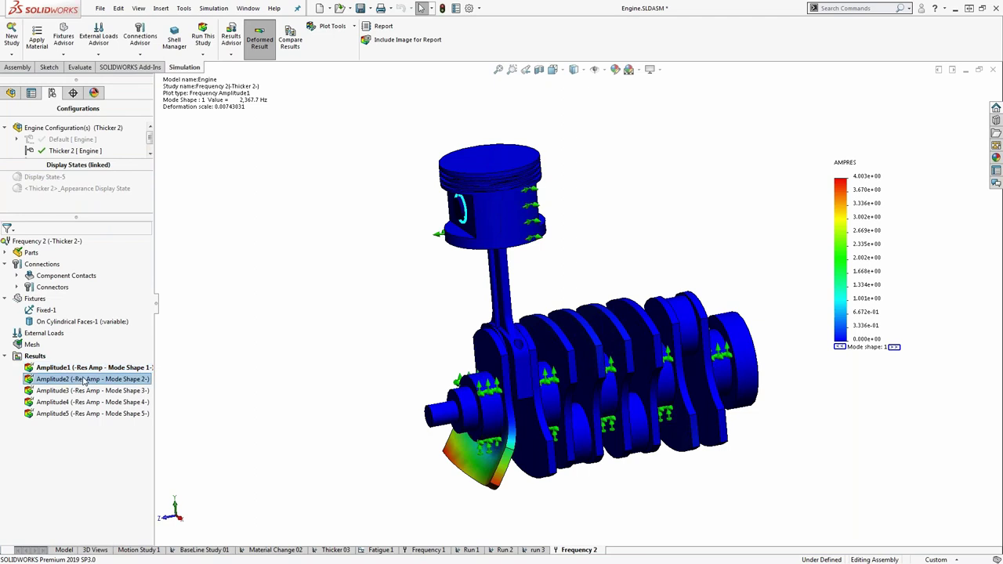
double_click(83, 381)
right_click(84, 380)
click(112, 195)
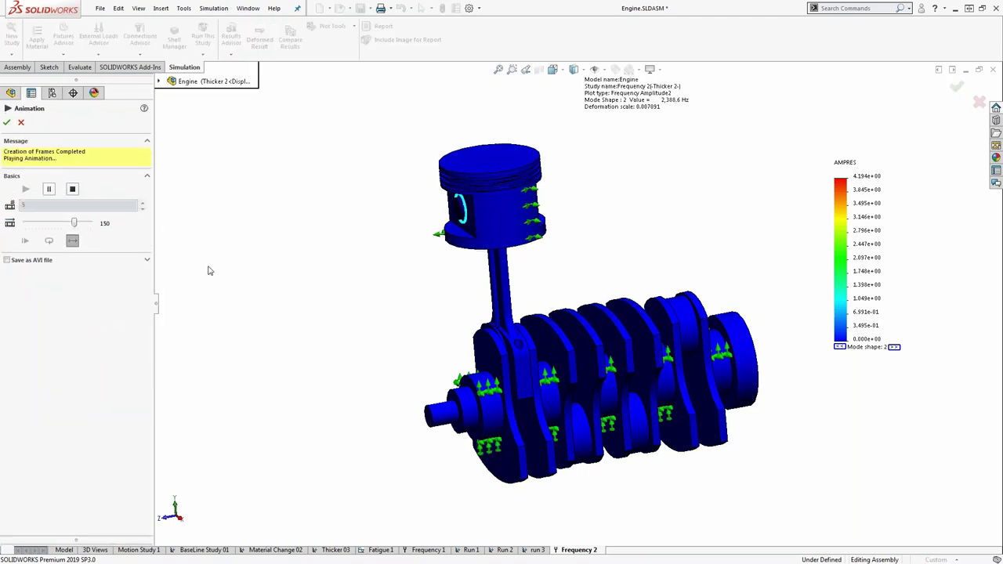
click(52, 92)
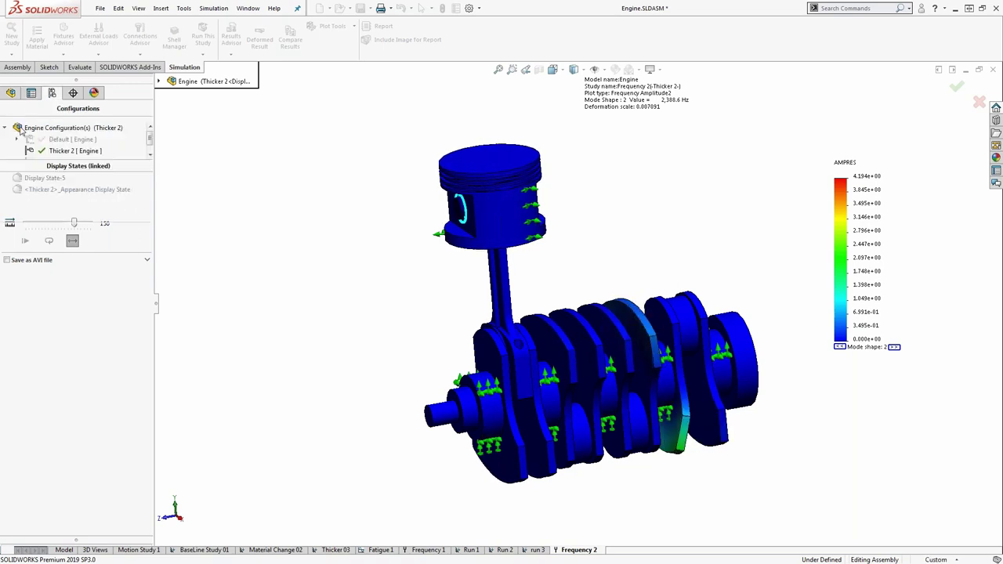
key(Escape)
- Display the Amplitude3 plot of mode shape 3, play its animation and close it
click(92, 391)
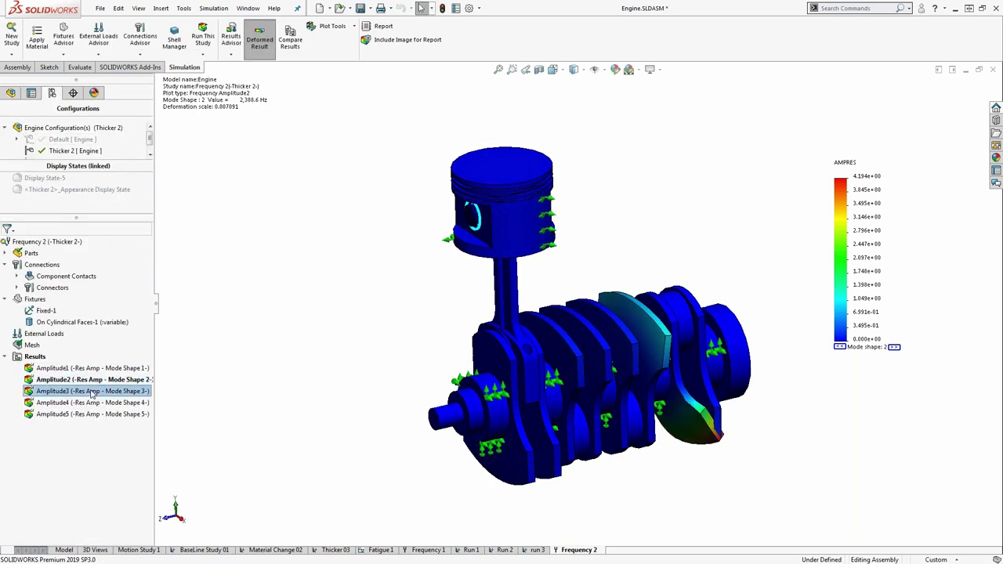
right_click(92, 391)
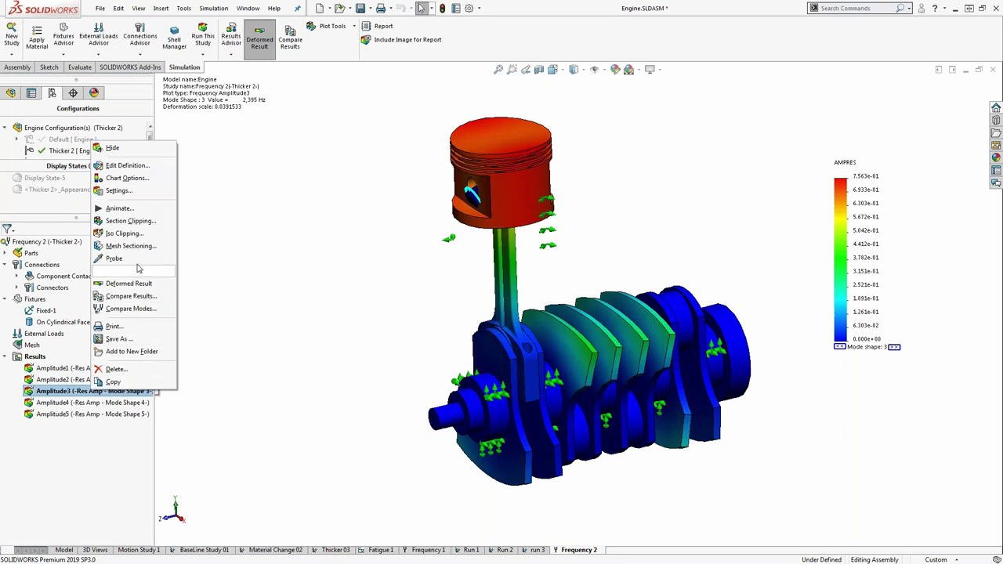
click(119, 209)
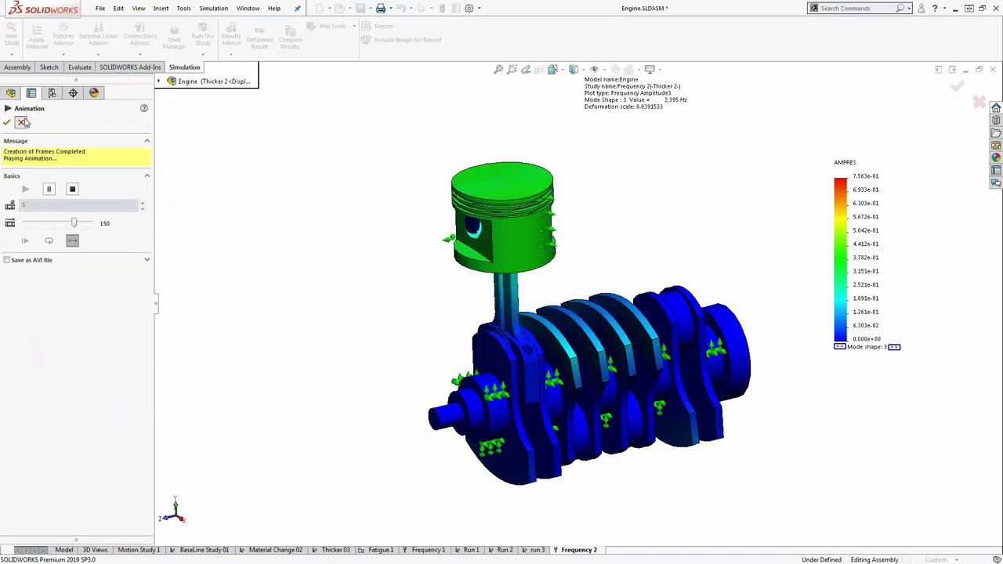
key(Escape)
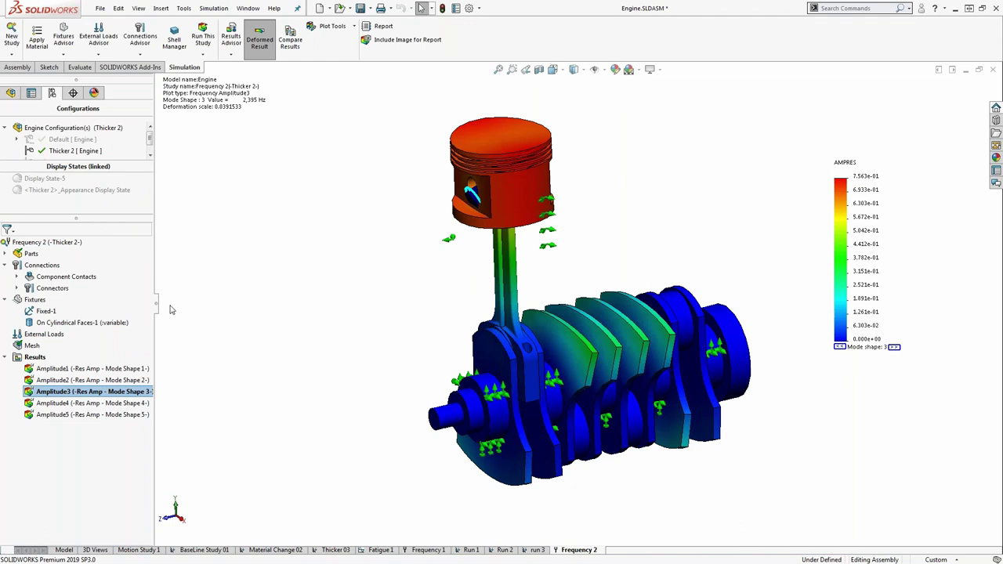
- List the resonant frequencies of the Frequency 2 study, review the modes and close the list
right_click(35, 358)
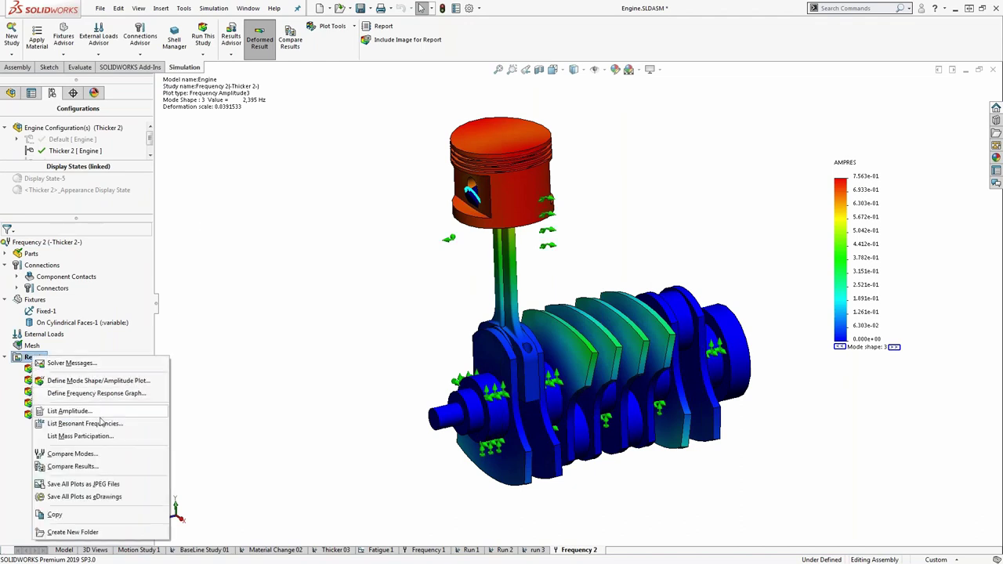
click(82, 424)
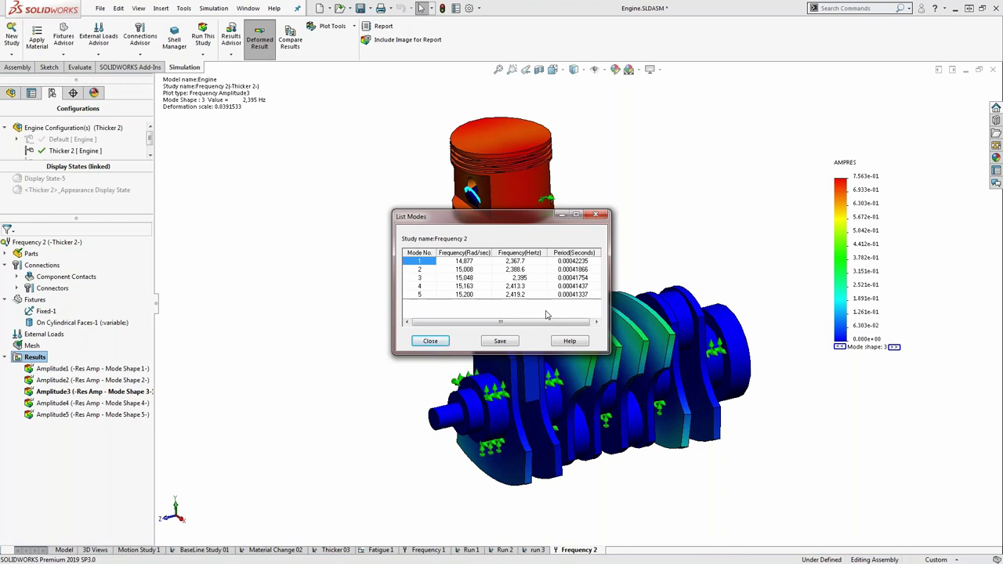
click(595, 216)
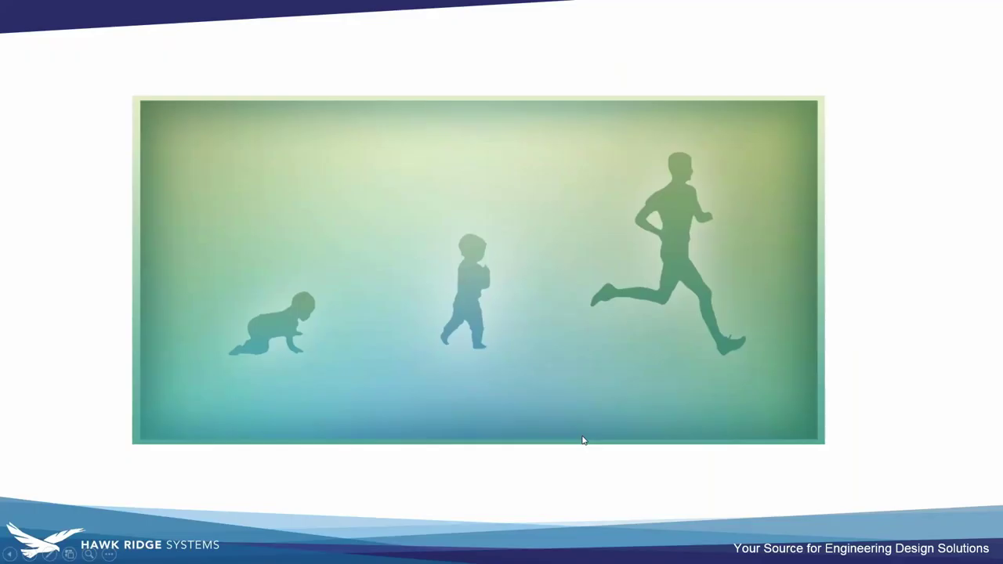
click(583, 441)
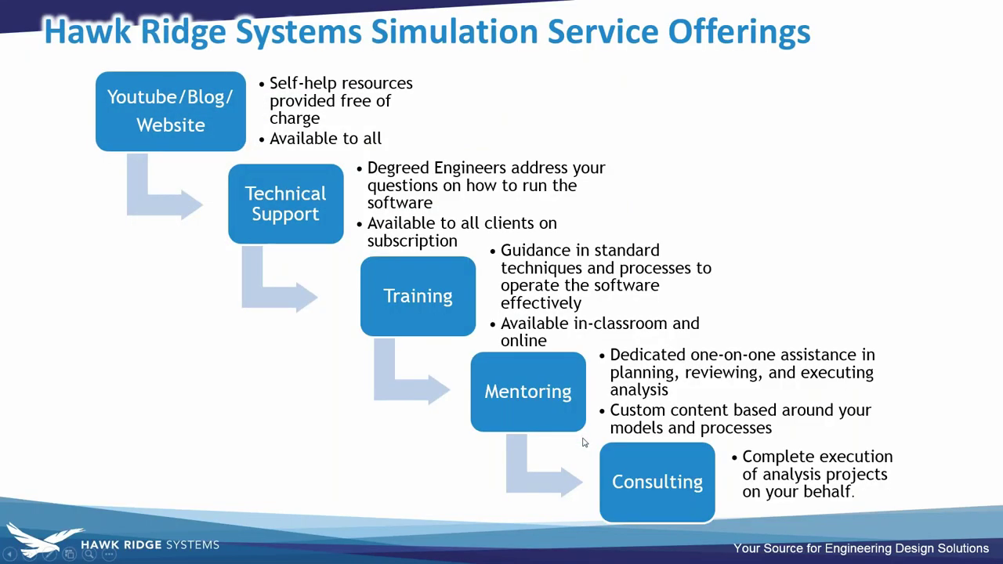